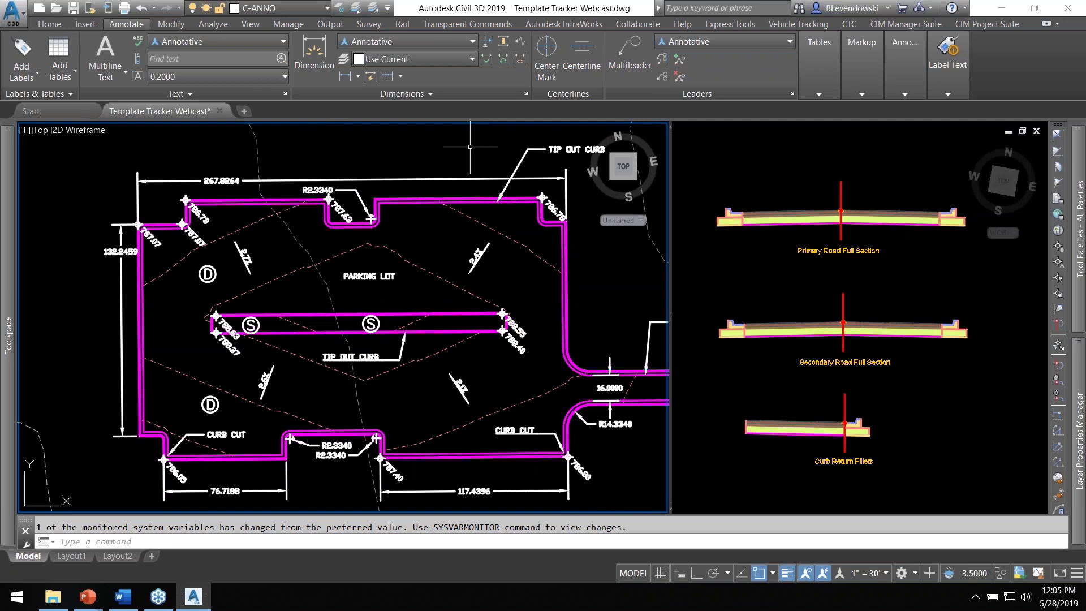
Try to delete the C-ANNO-TABL-PATT layer in the Layer Properties Manager.
type("la")
key("Return")
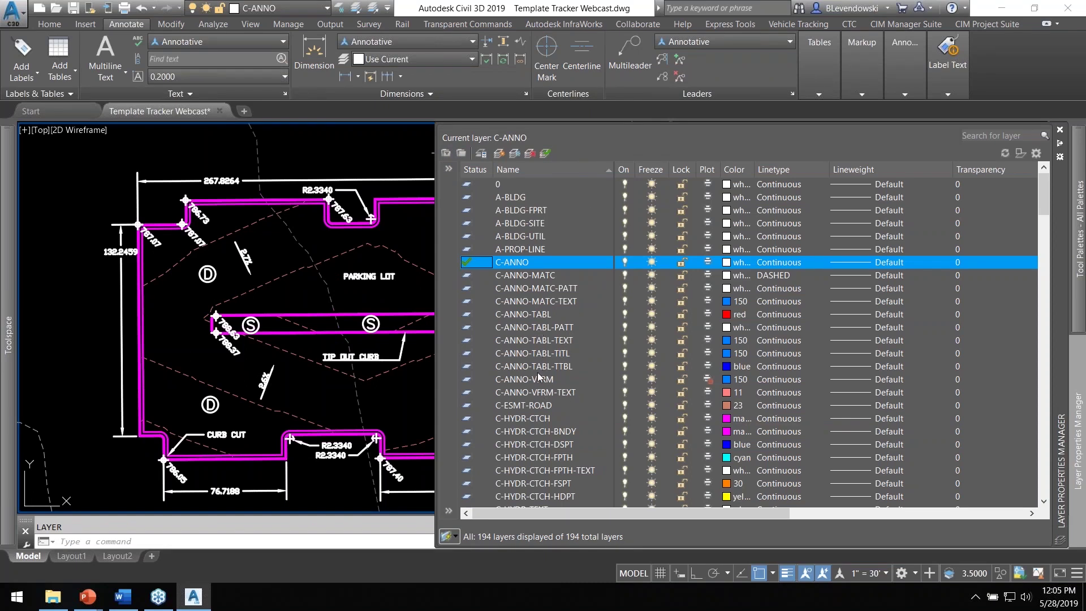
scroll(538, 377, "down", 1)
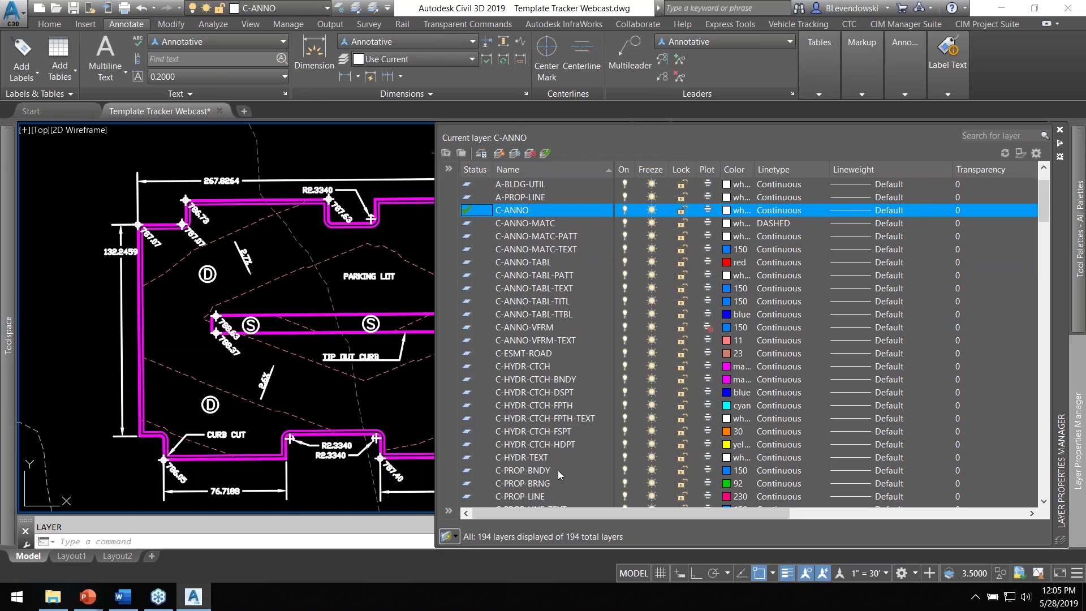
scroll(555, 377, "up", 1)
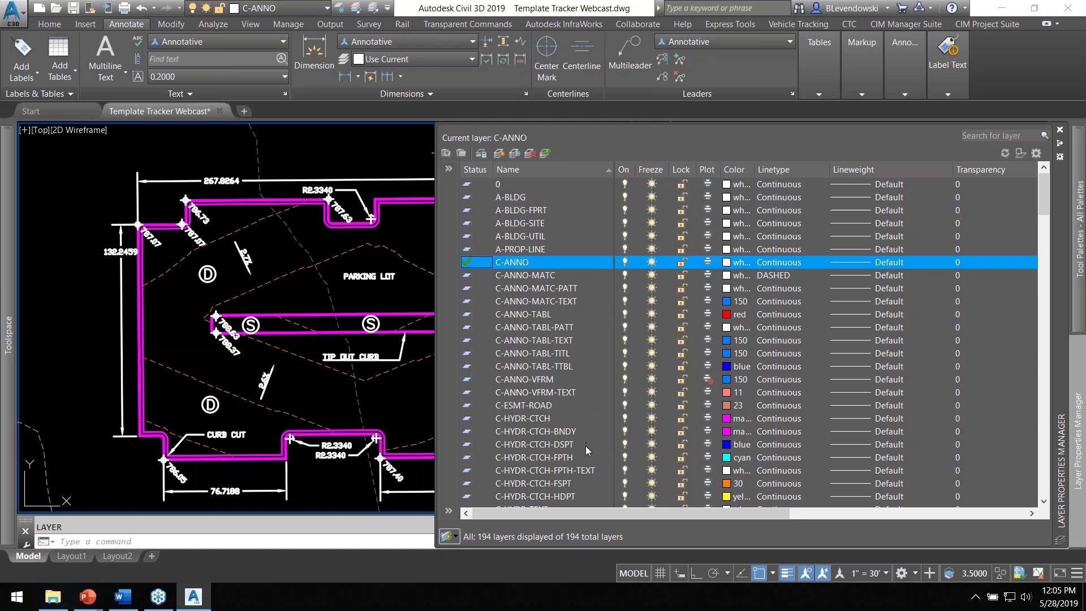
left_click(549, 329)
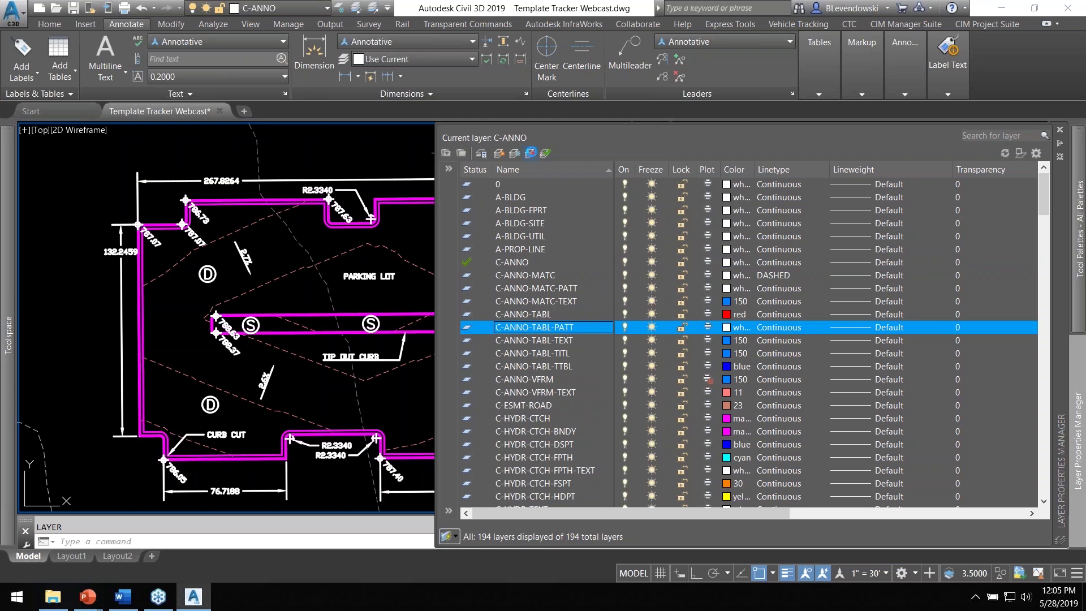
left_click(531, 154)
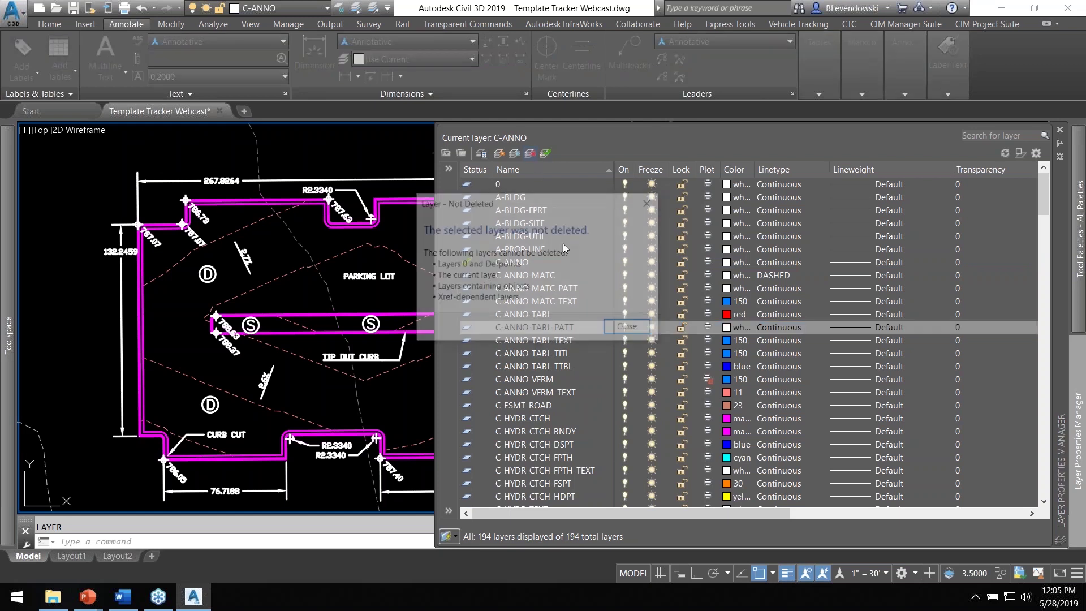
left_click(631, 329)
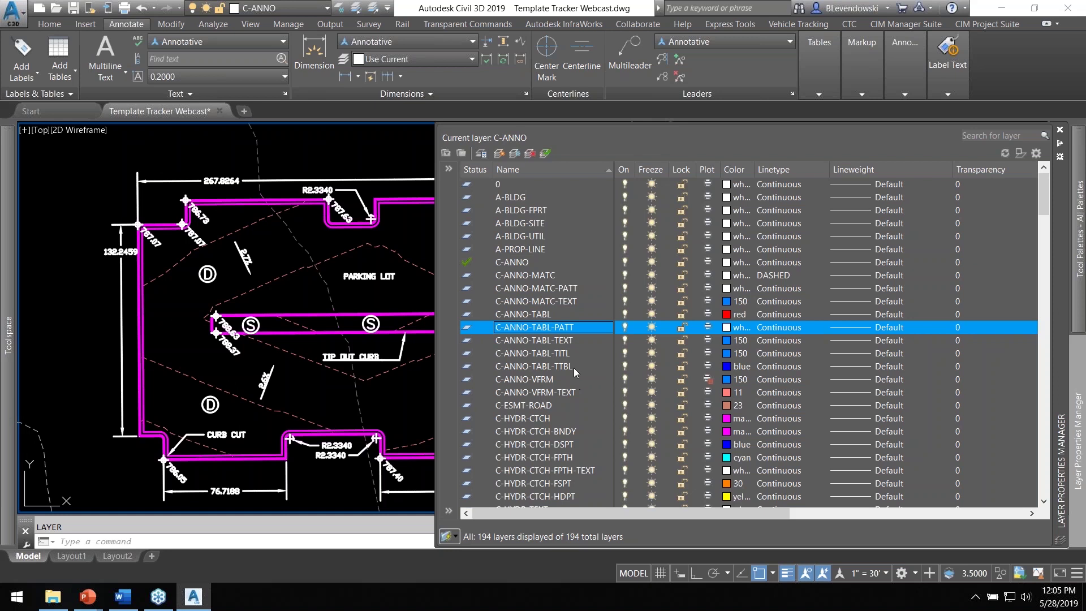
Expand the surface styles in the drawing settings and look through the style list.
mouse_move(9, 249)
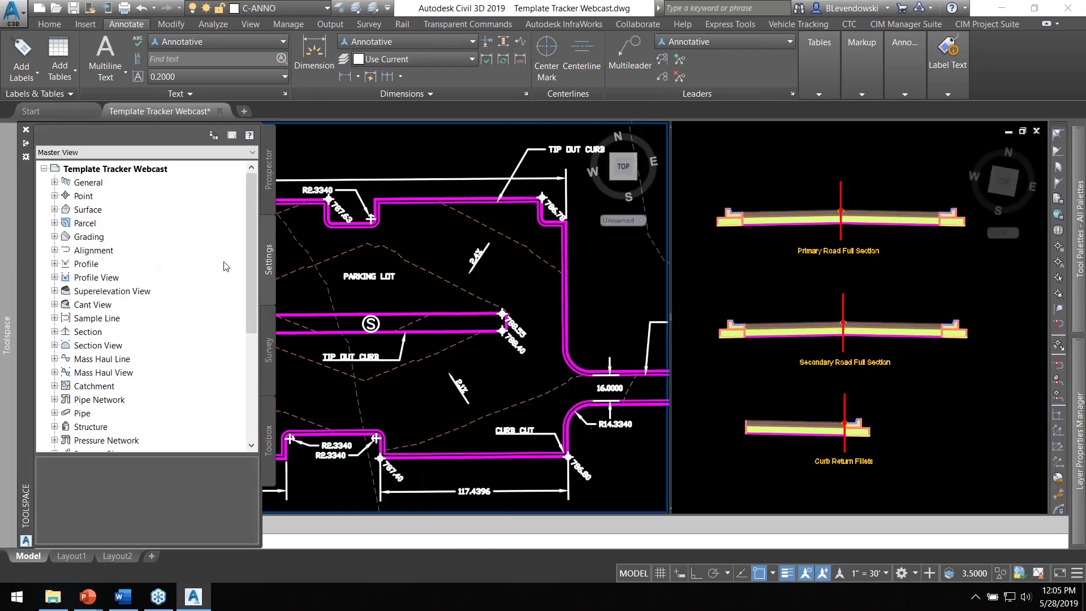
double_click(87, 211)
double_click(129, 225)
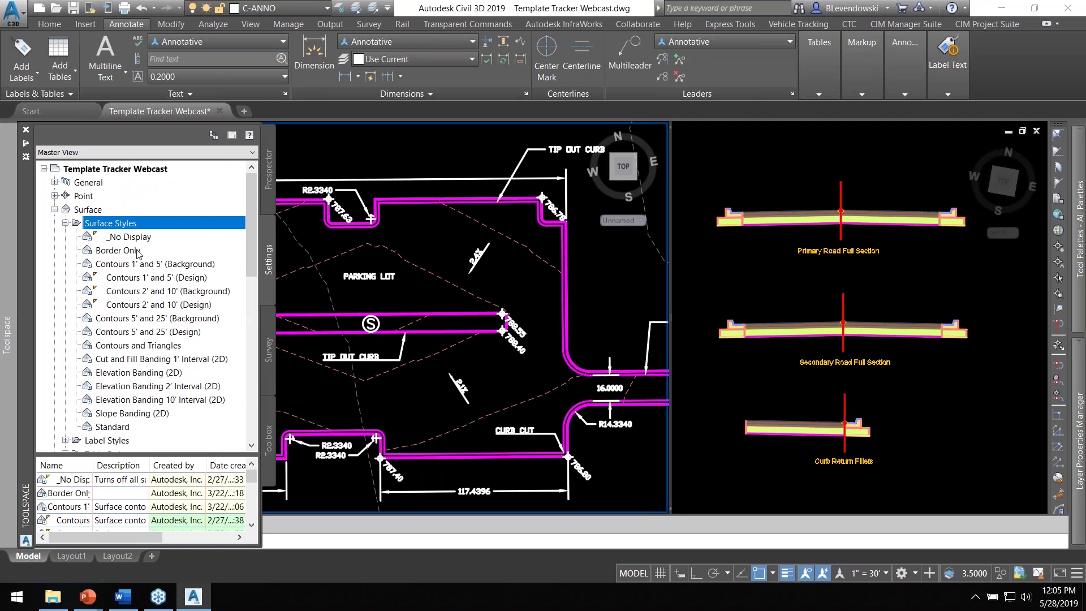
scroll(140, 266, "down", 5)
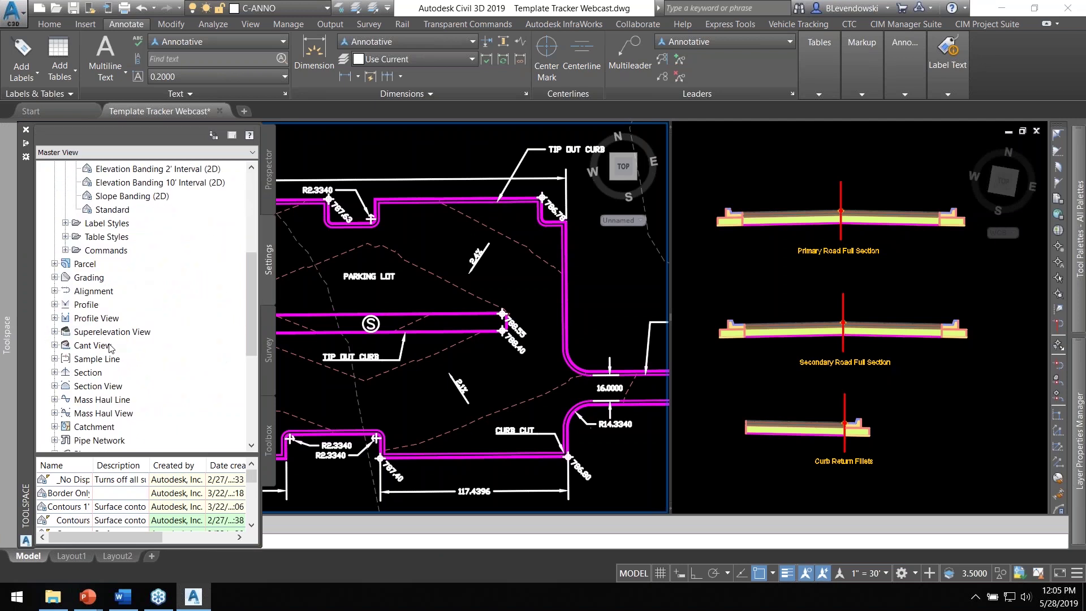
Examine the component display layers of the Basic and Design Profile profile styles without changing them.
double_click(89, 308)
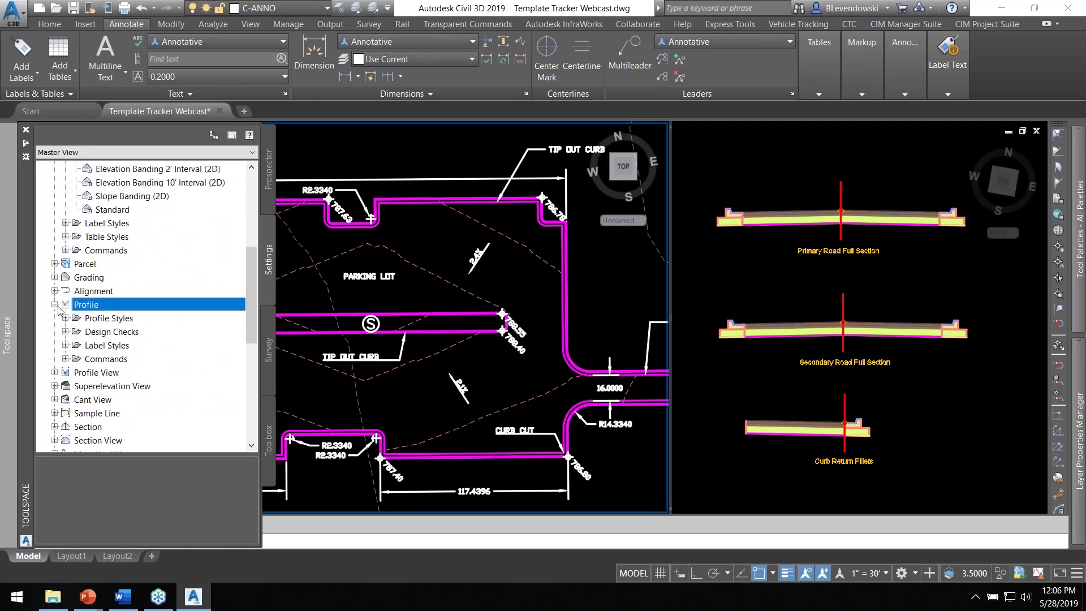
double_click(96, 319)
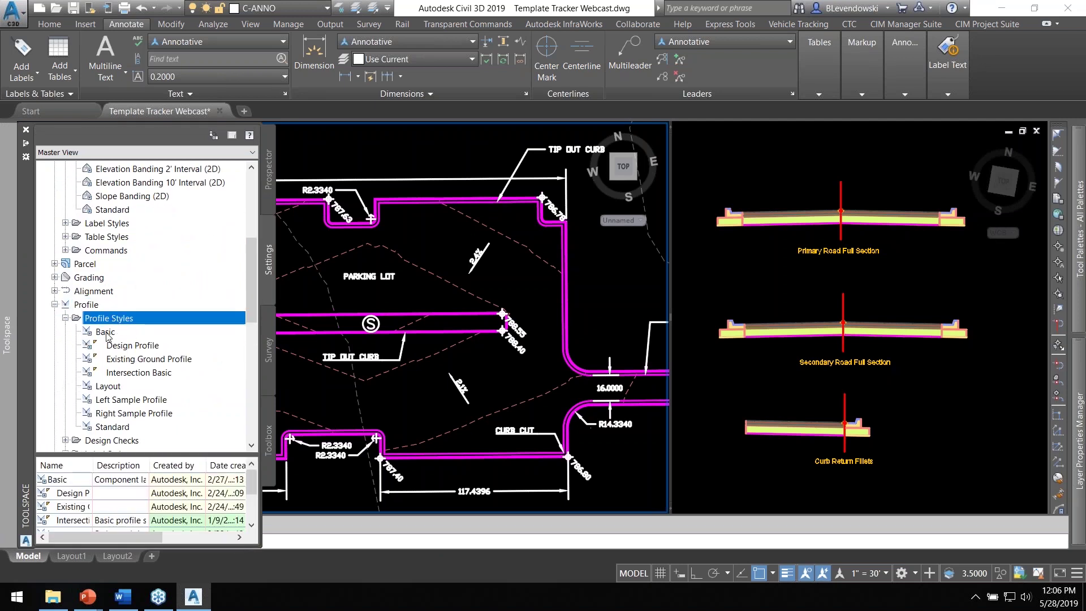
left_click(107, 333)
double_click(107, 333)
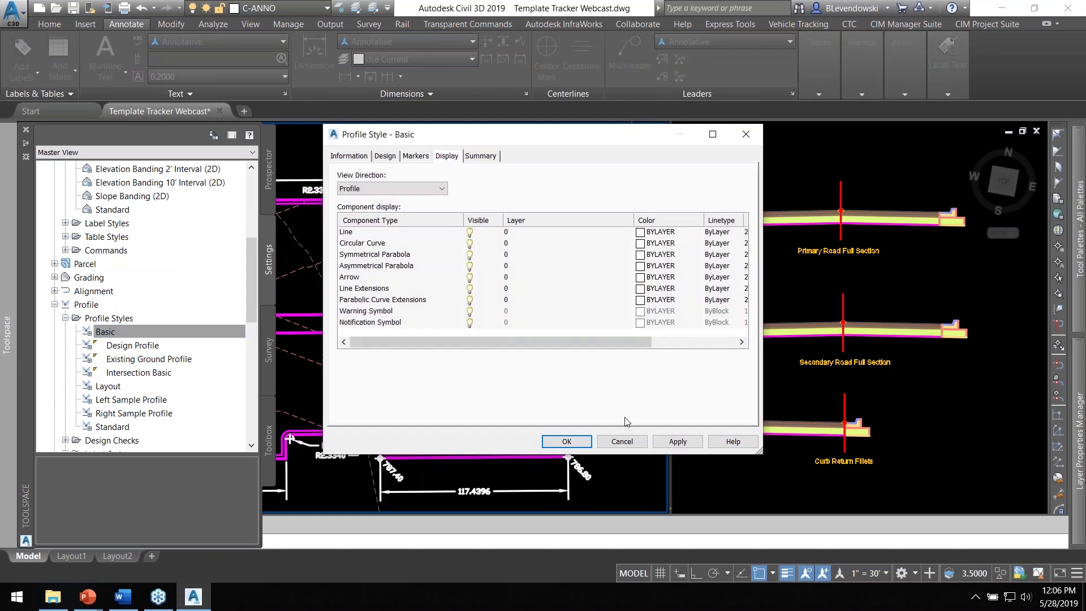
left_click(621, 442)
left_click(133, 346)
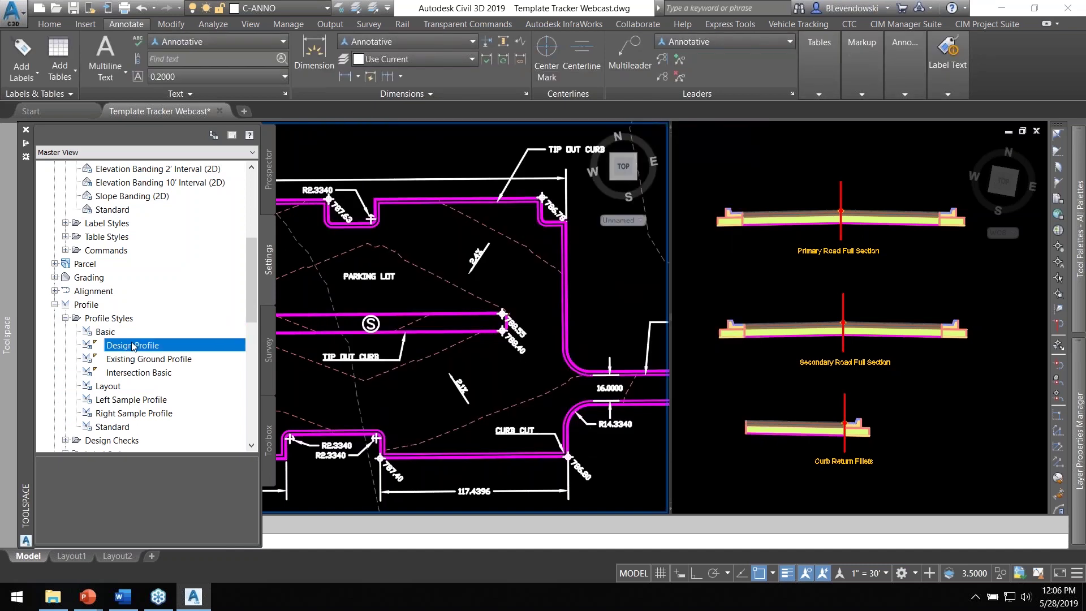
double_click(117, 346)
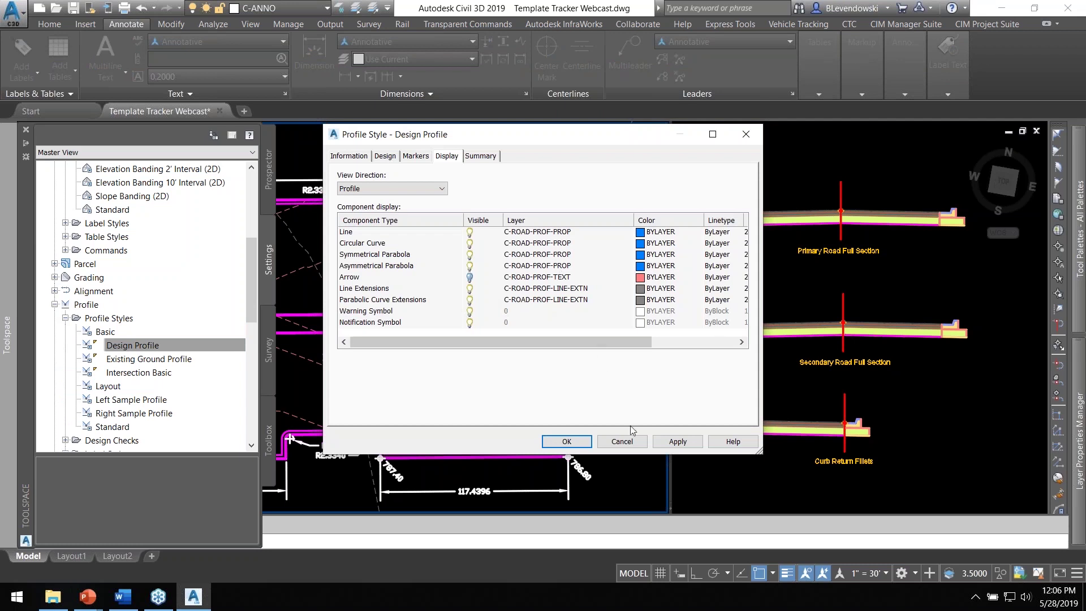
left_click(622, 442)
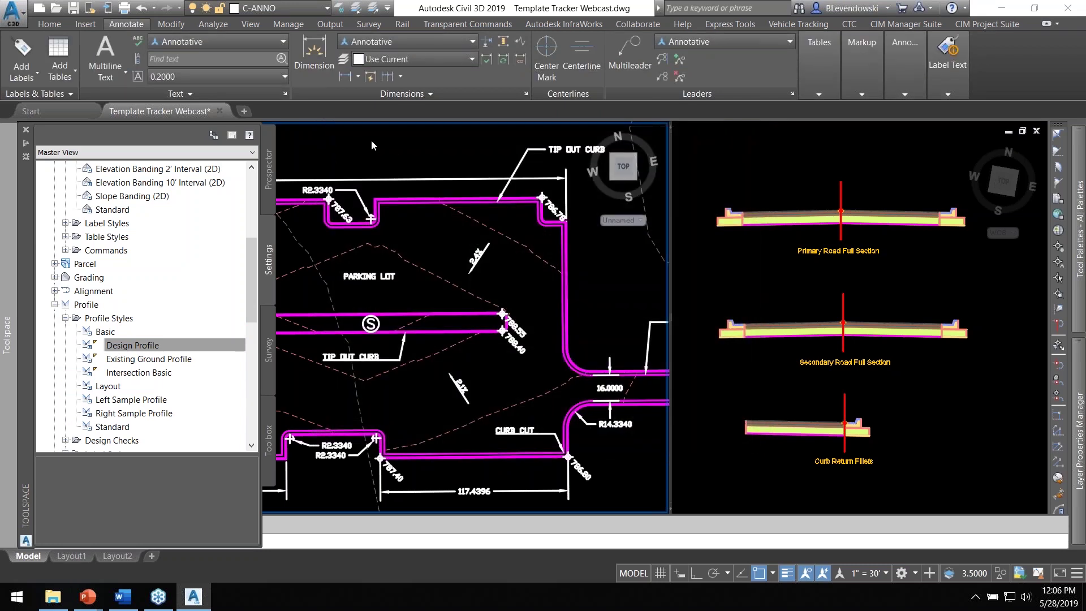
Open Template Tracker with Layers as the object type and list the references to the C-ANNO-TABL-PATT layer.
left_click(905, 24)
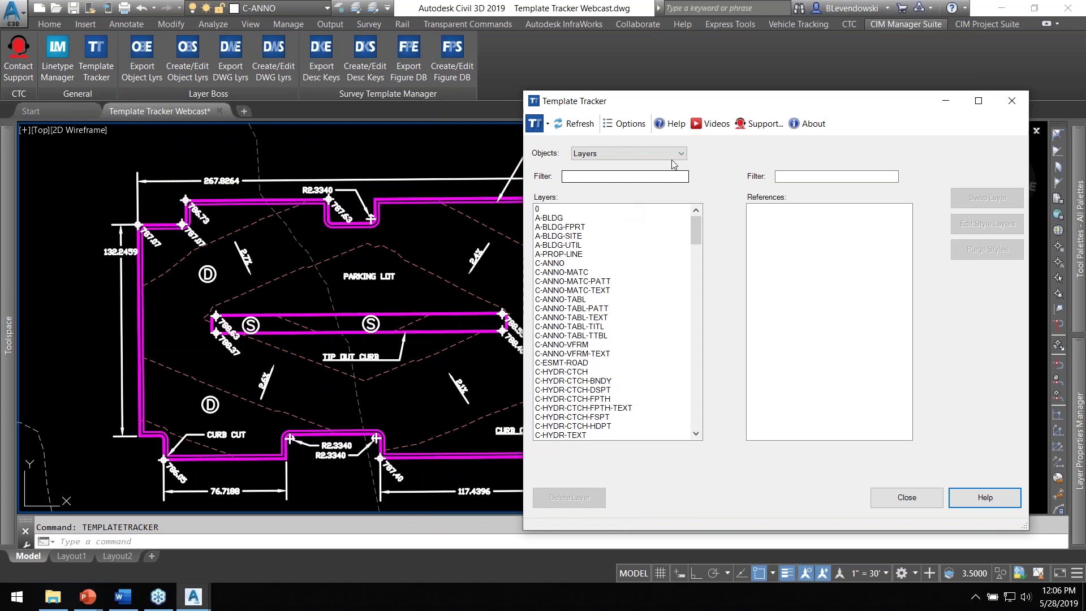
left_click_drag(761, 111, 443, 86)
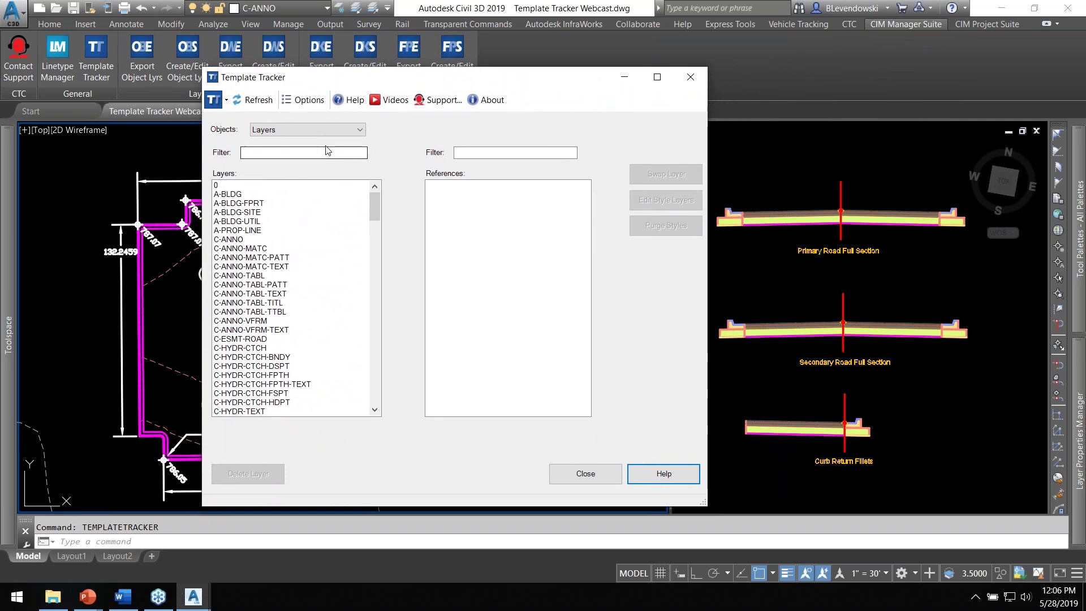
left_click(346, 130)
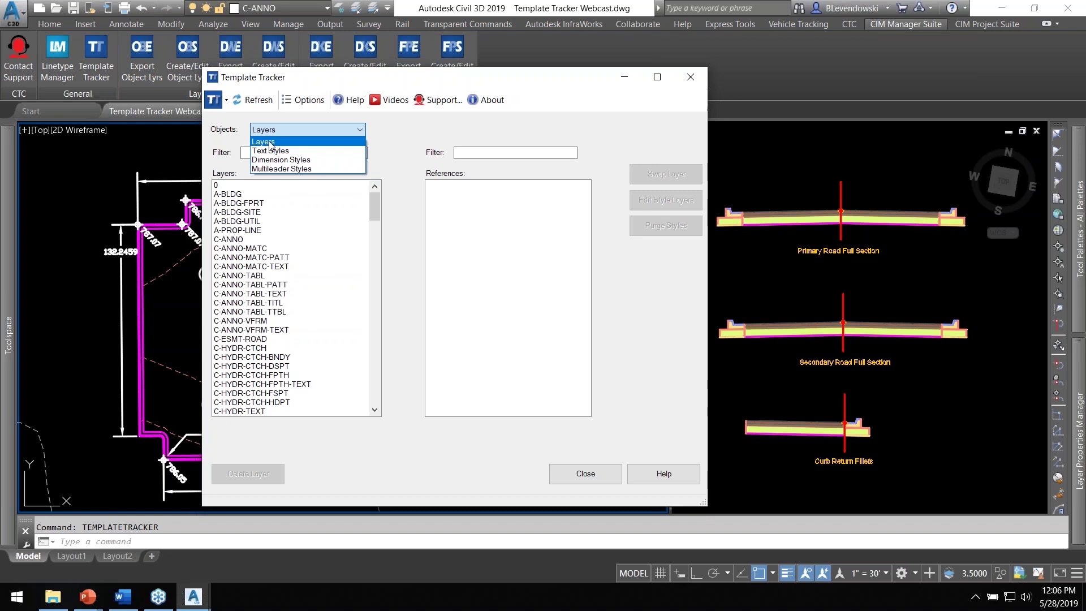
left_click(270, 143)
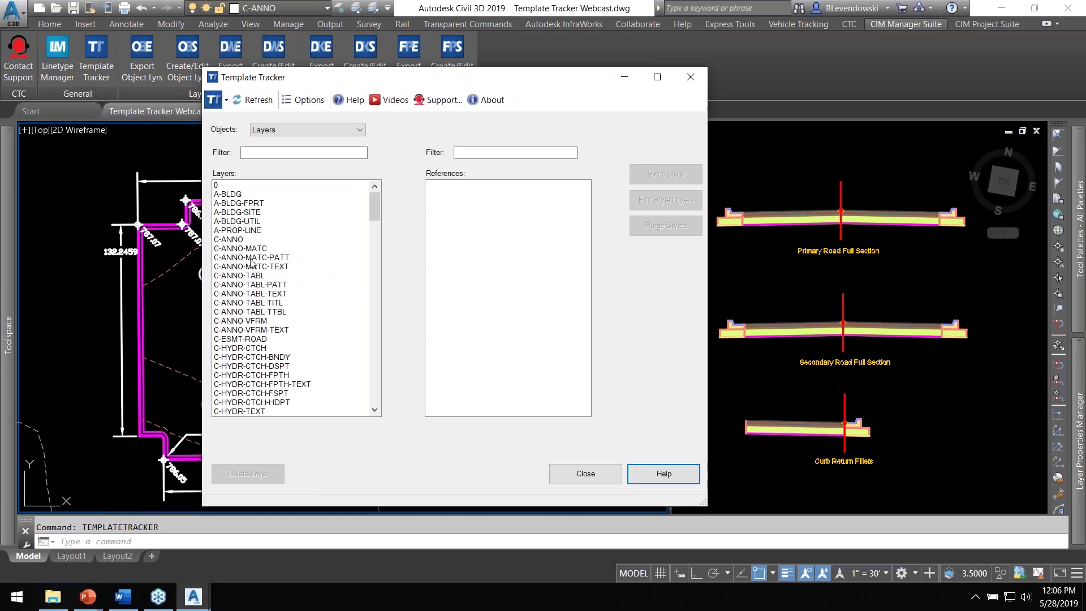
left_click(272, 285)
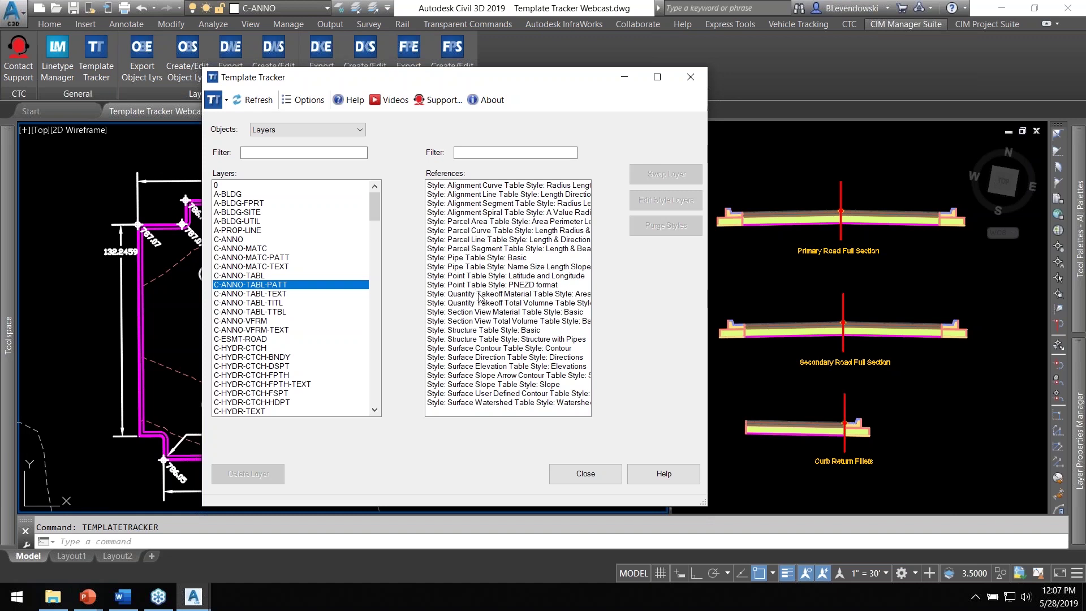
In the Alignment Curve Table style's Model Display Style, set the Border component's layer to C-ANNO-TABL.
left_click(472, 187)
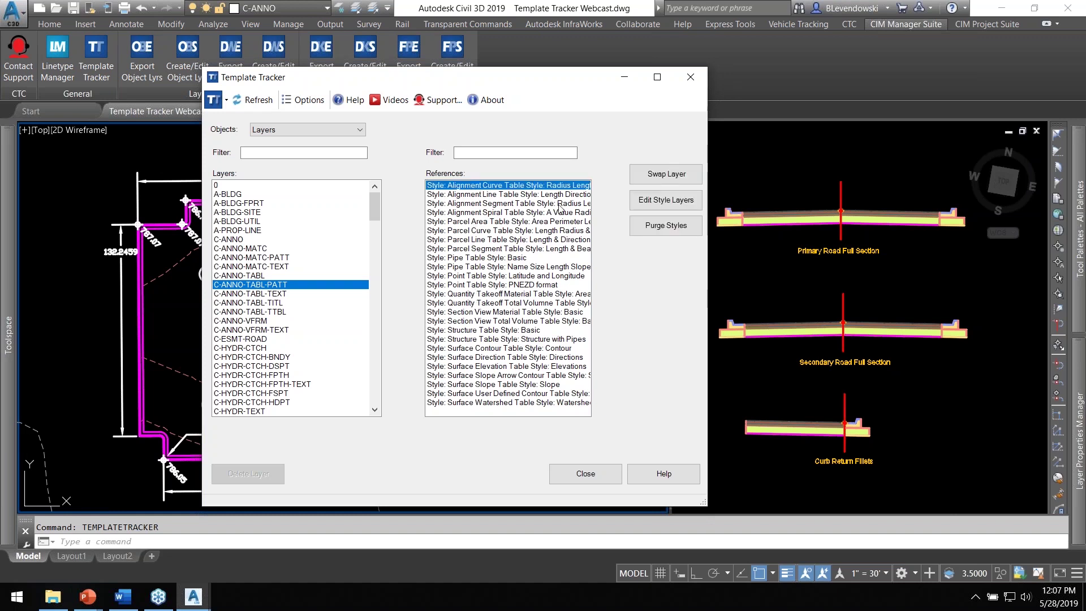
left_click(665, 200)
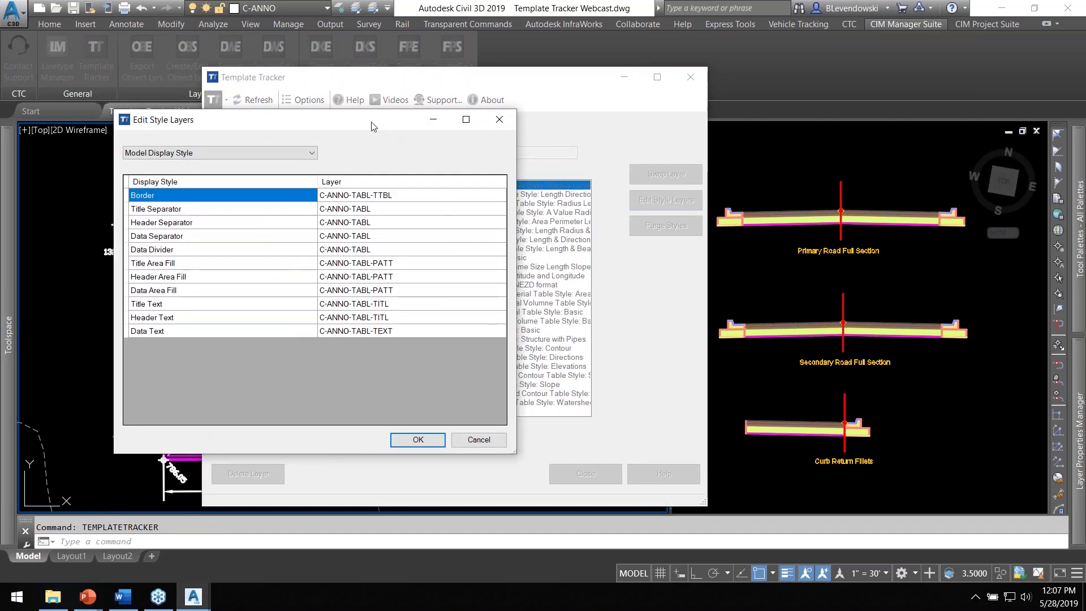
left_click_drag(372, 124, 484, 113)
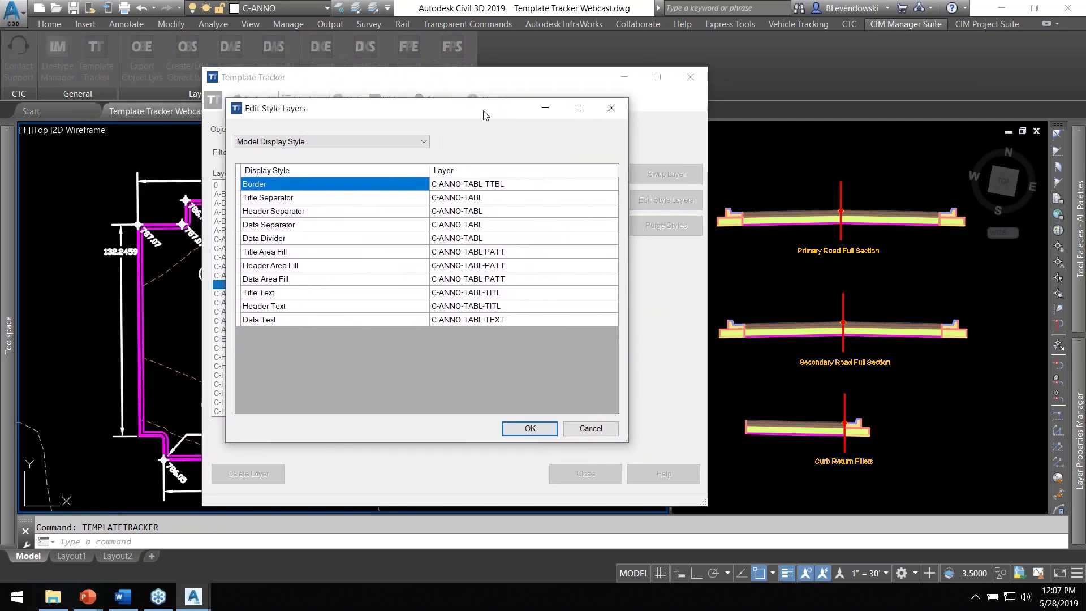
left_click(534, 185)
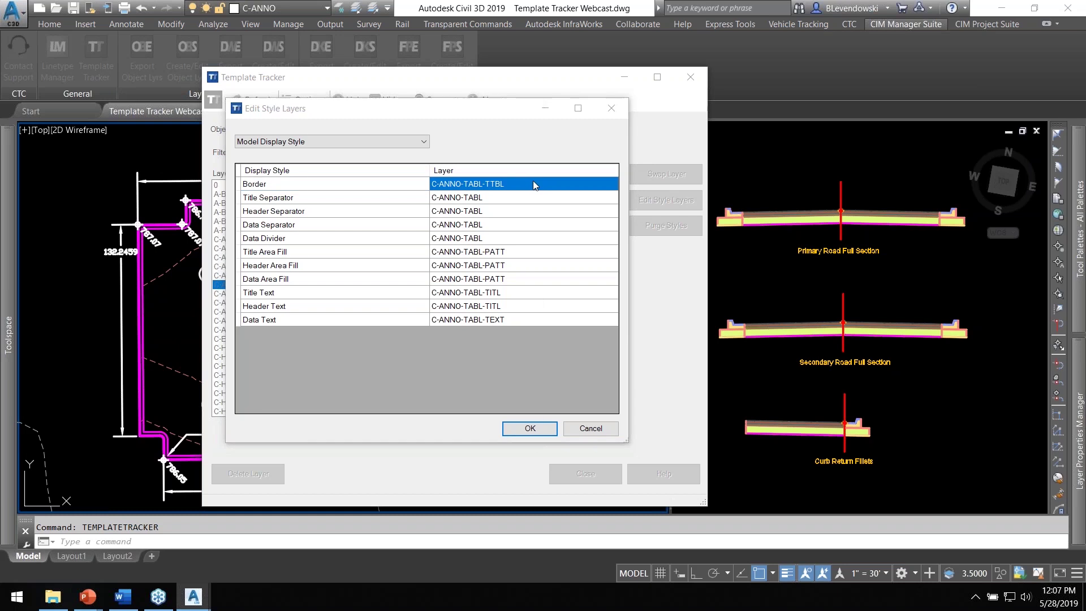
left_click(376, 285)
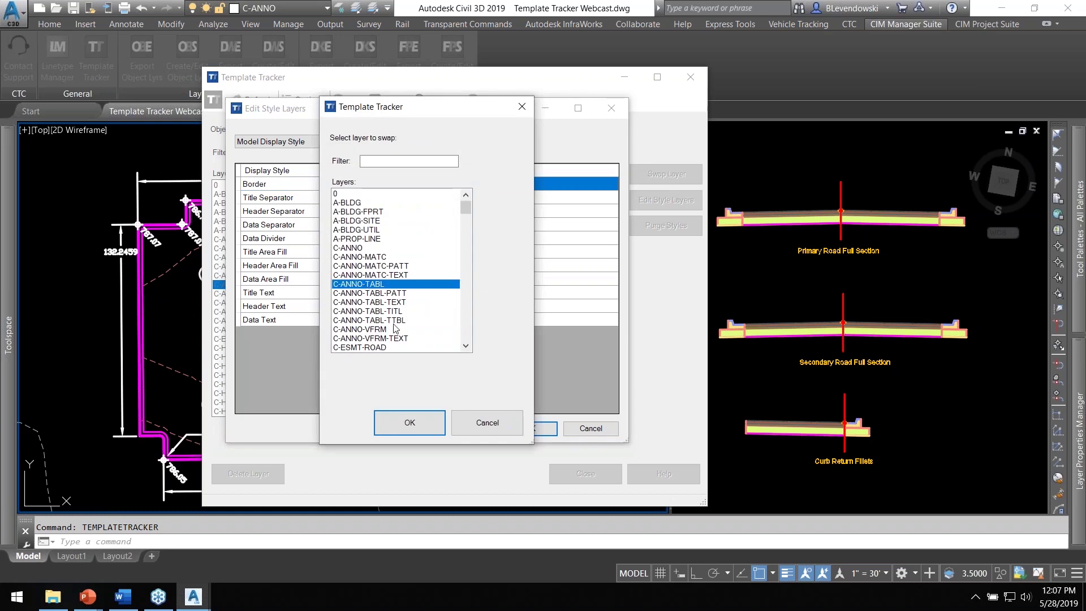
left_click(411, 428)
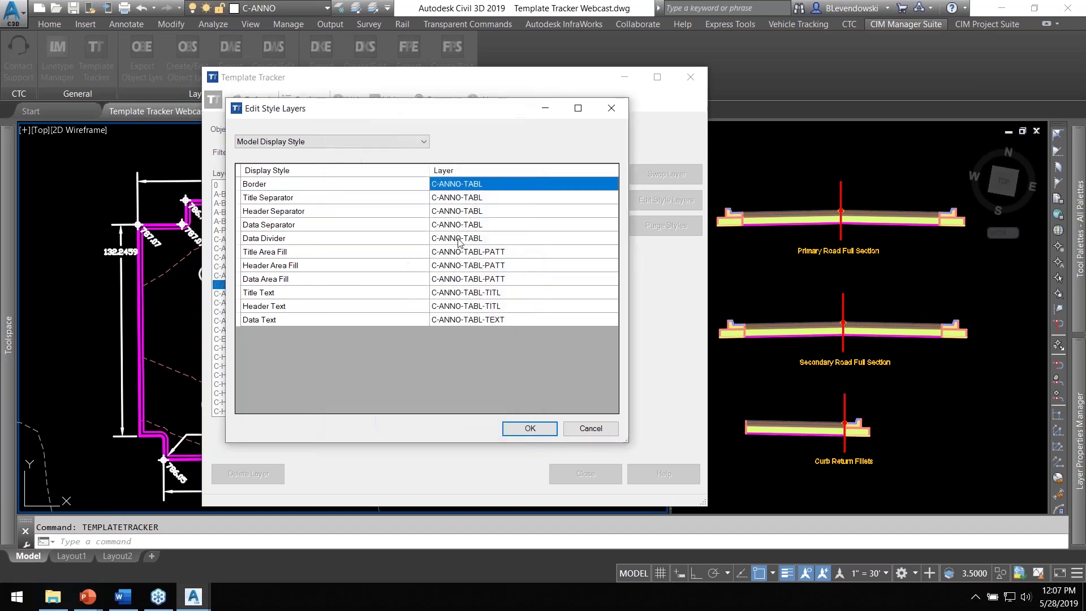
Show the table style's Plan Display Style layers and apply the style layer edits.
left_click(376, 140)
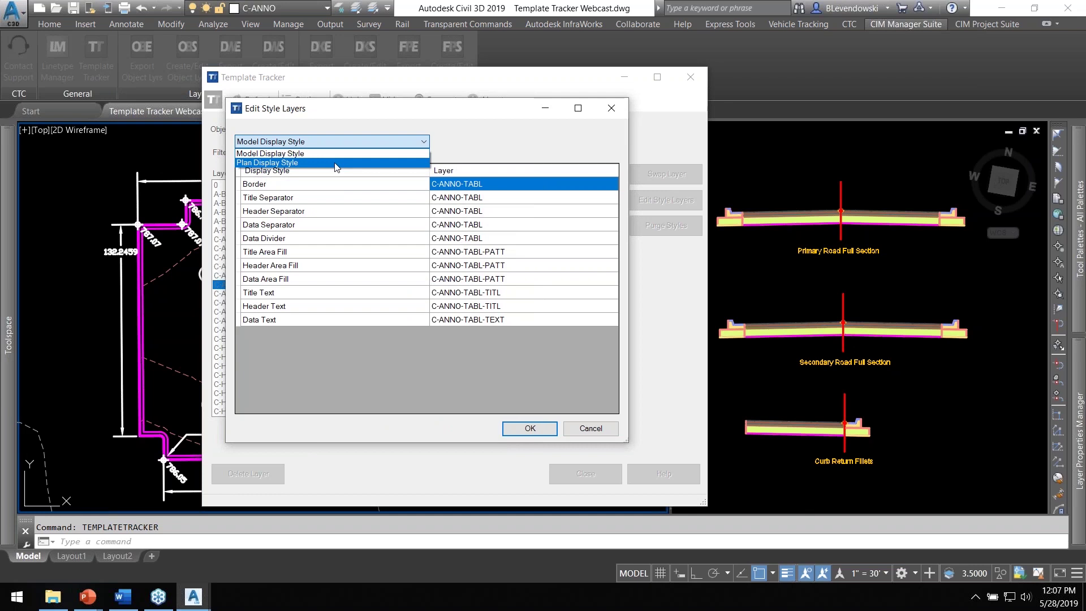
left_click(336, 163)
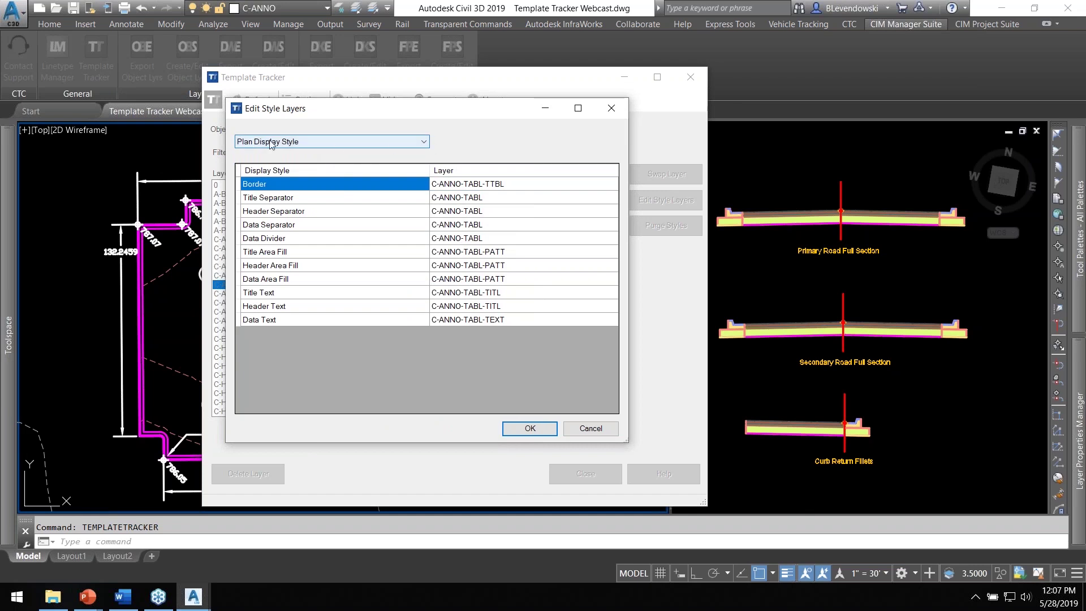
left_click_drag(420, 119, 411, 100)
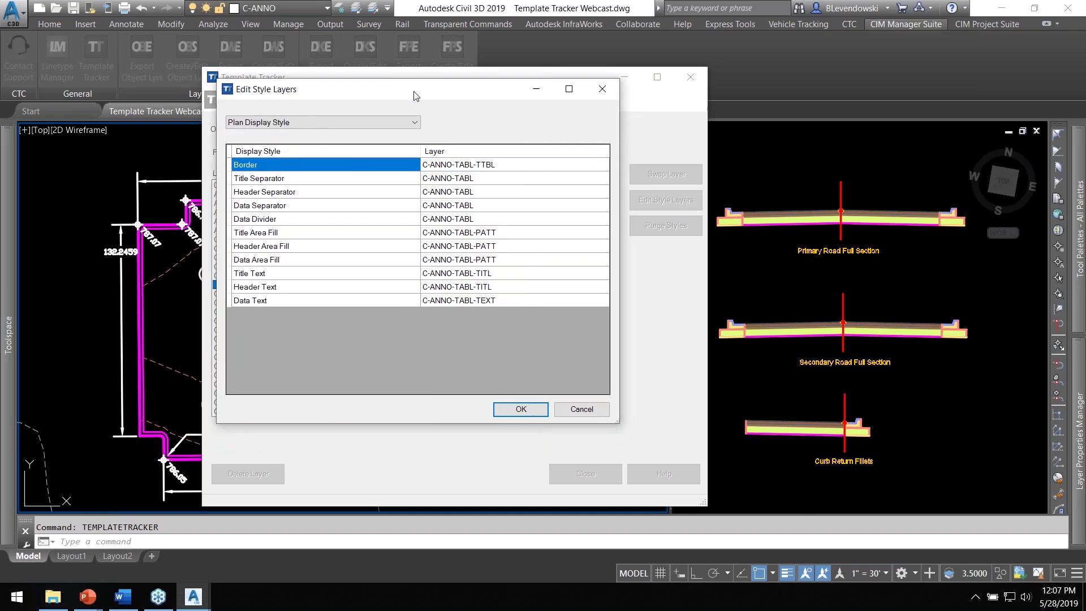
left_click(520, 409)
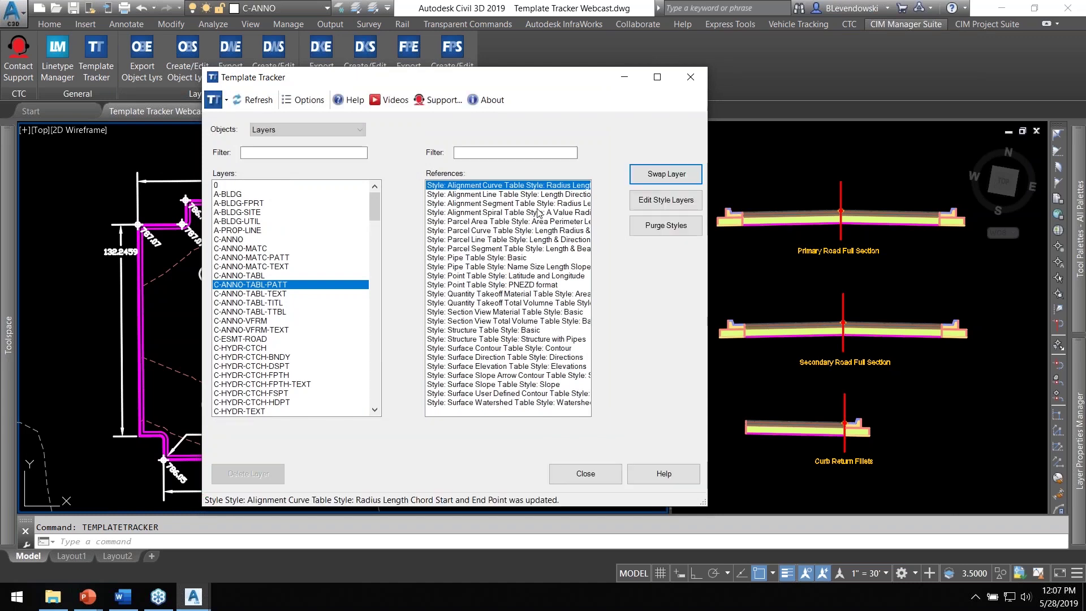
Swap every style referencing C-ANNO-TABL-PATT to the C-ANNO-TABL layer and delete C-ANNO-TABL-PATT.
left_click(475, 402, "shift")
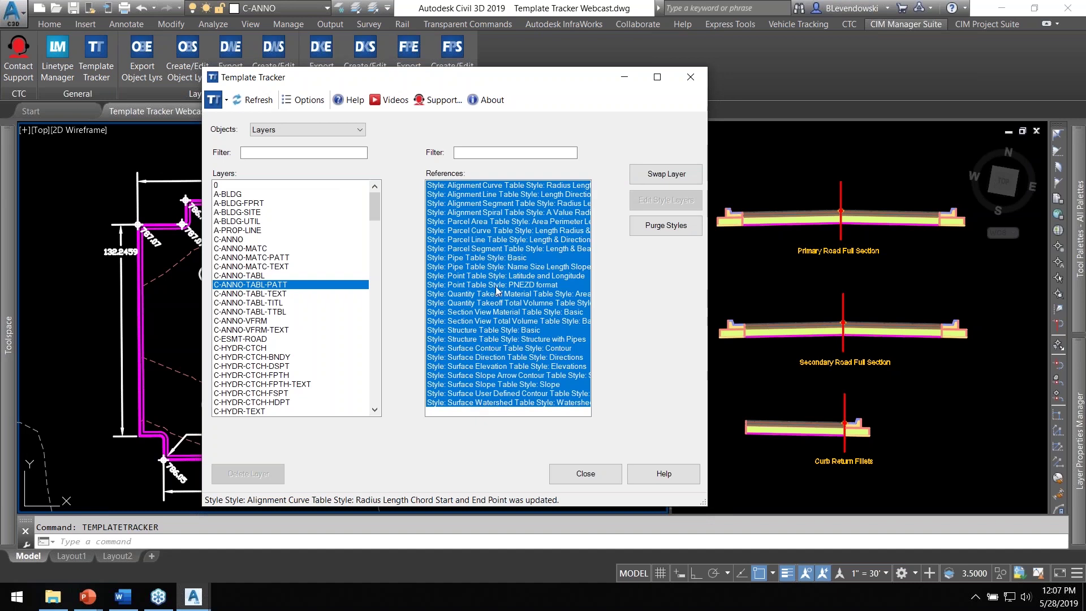
left_click(662, 176)
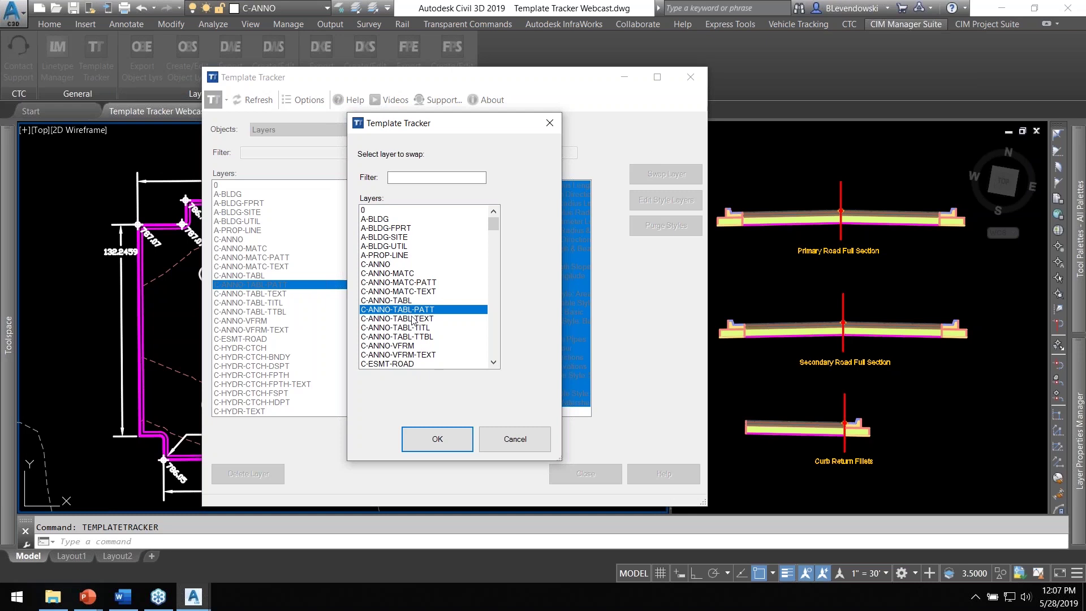
left_click(402, 301)
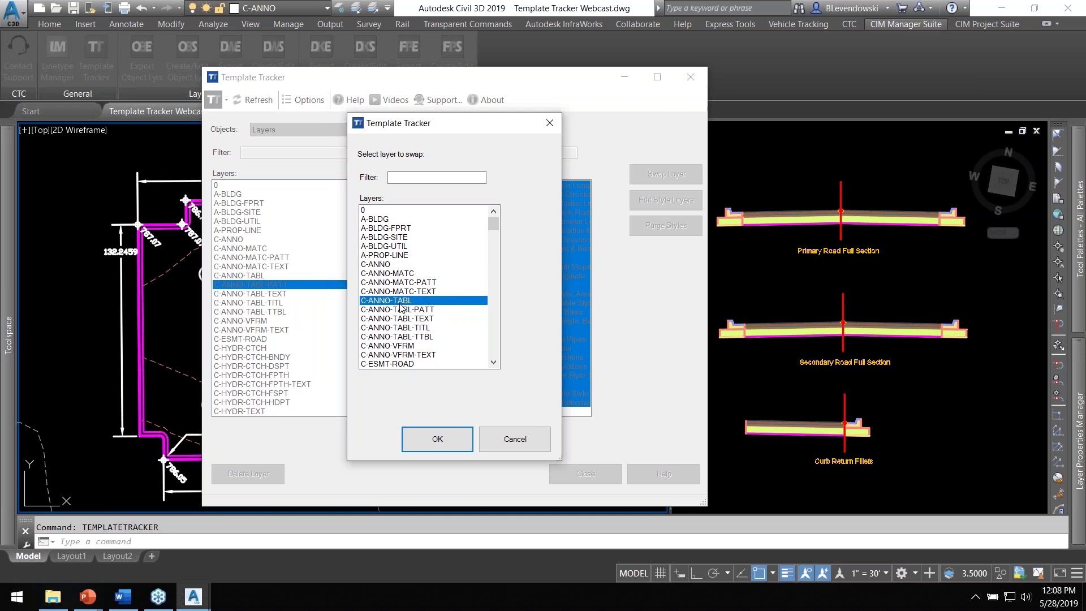
left_click(448, 430)
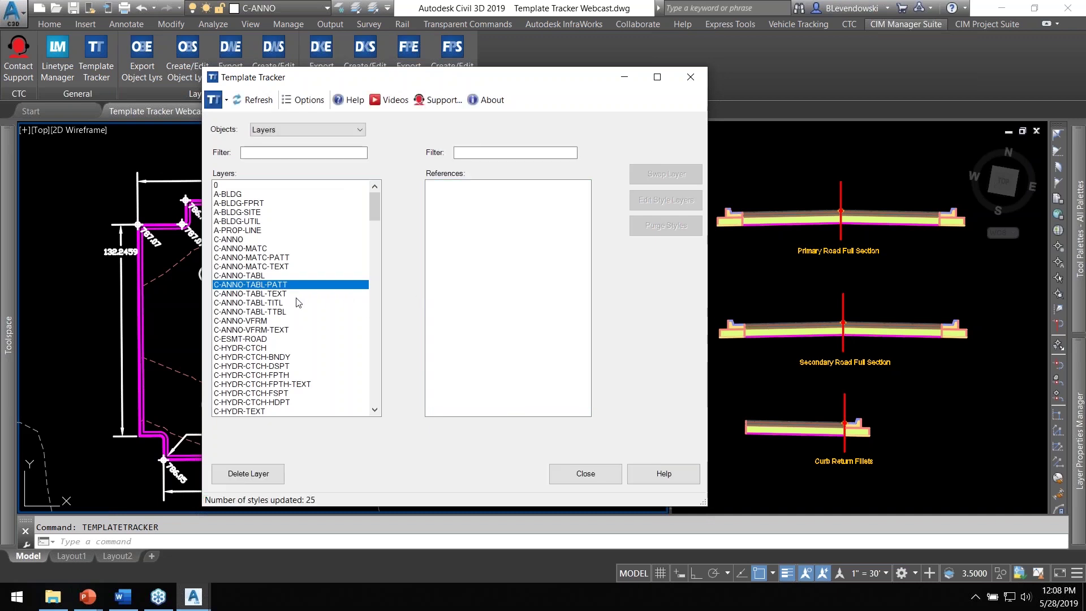
left_click(251, 475)
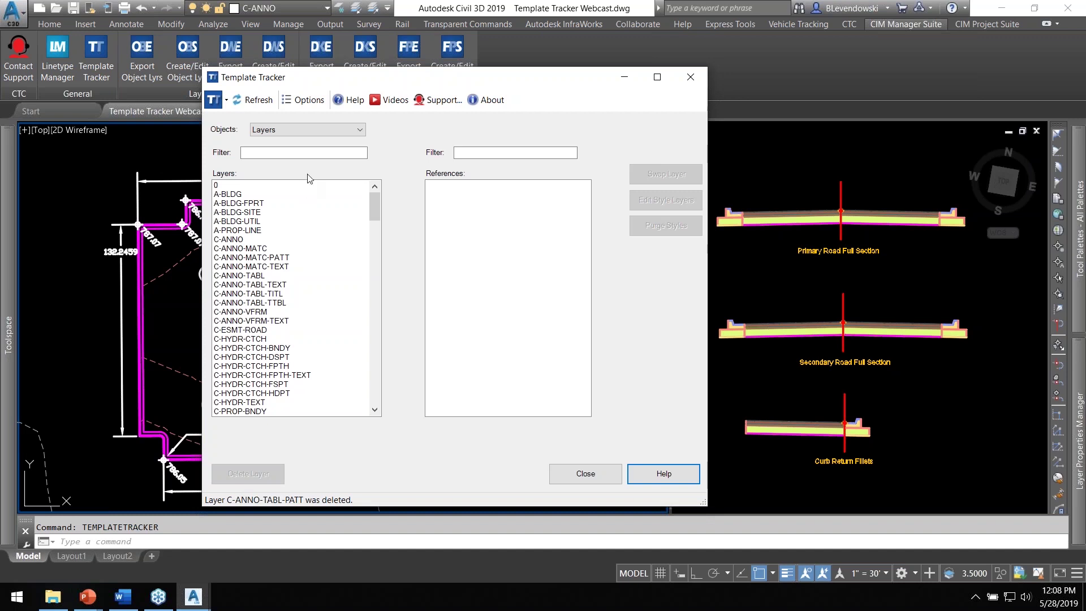
Filter the tracked layers by "node" and list the references to the V-NODE layer.
left_click(267, 153)
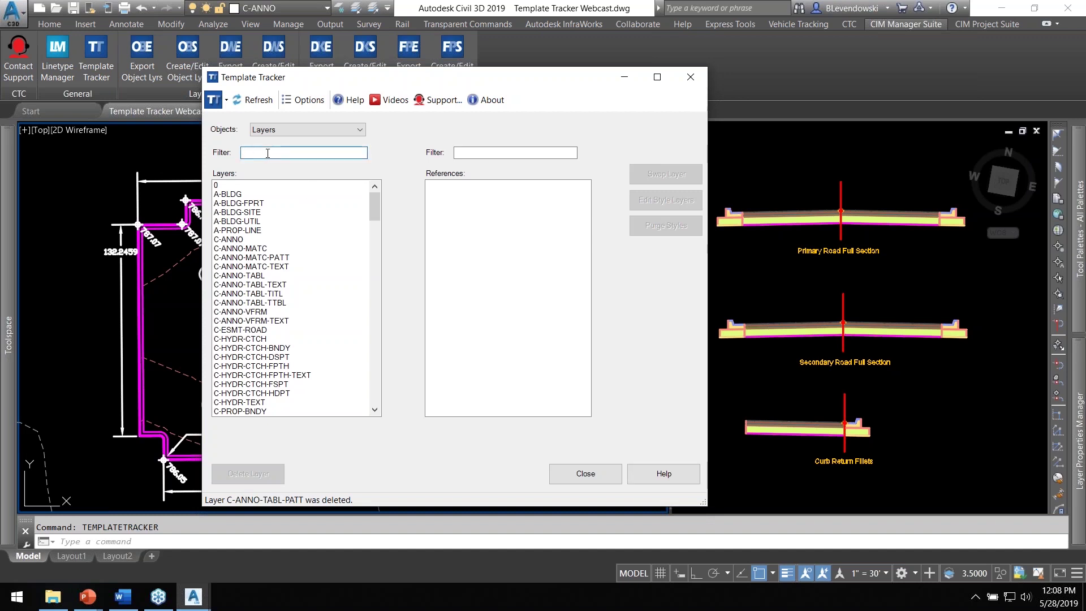
type("v-")
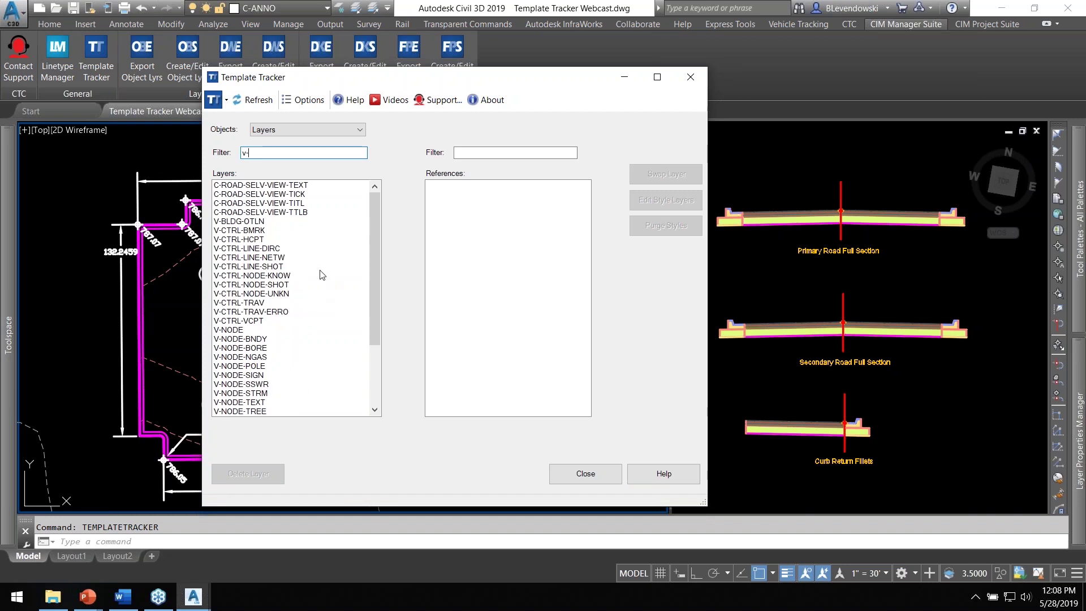
left_click_drag(261, 153, 234, 157)
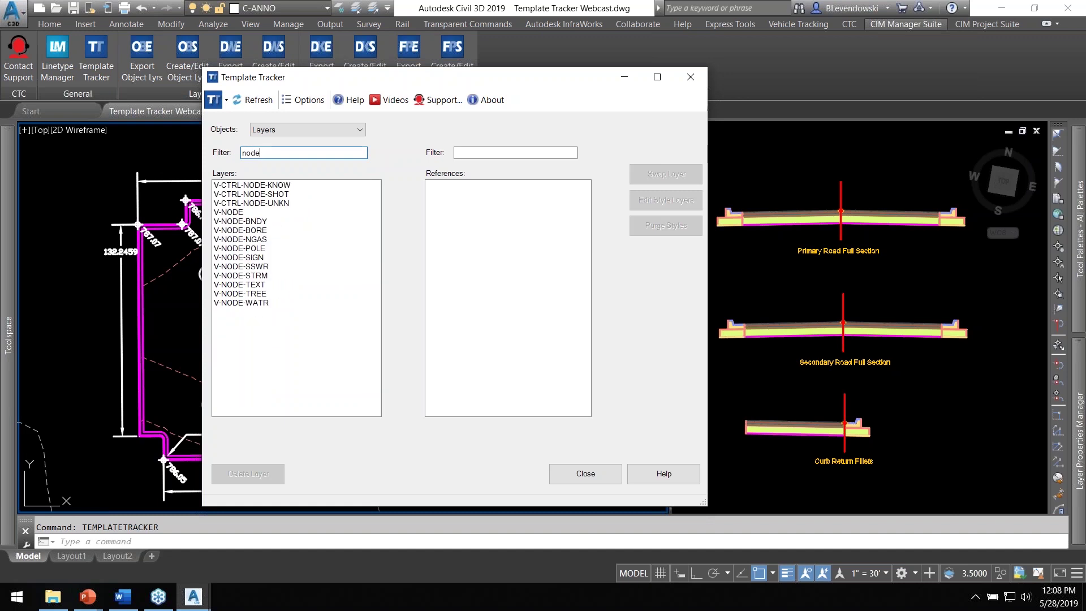
key("BackSpace")
key("BackSpace")
key("BackSpace")
key("BackSpace")
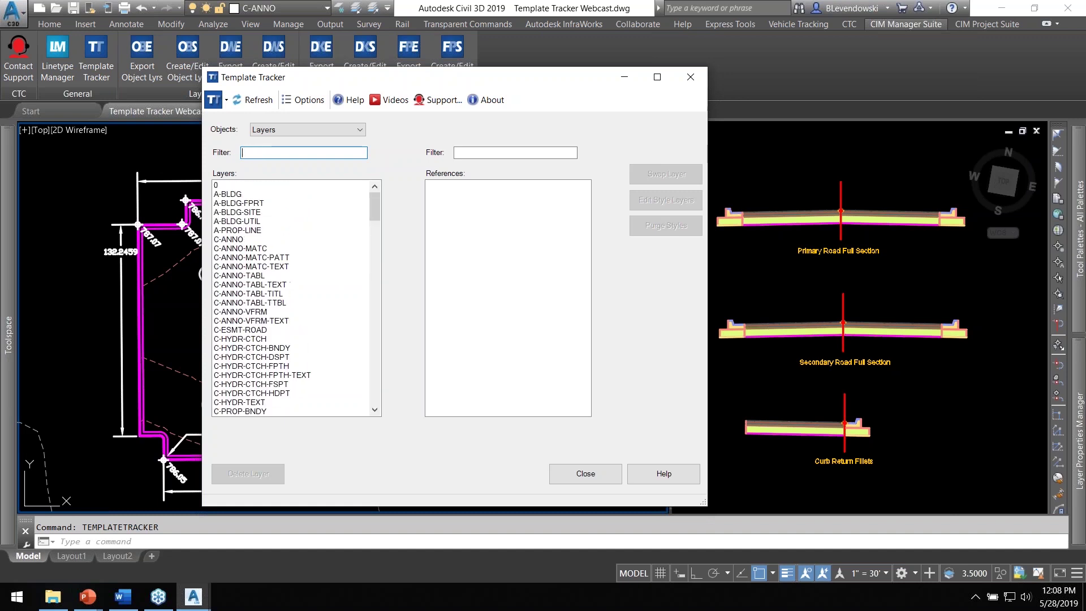
type("node")
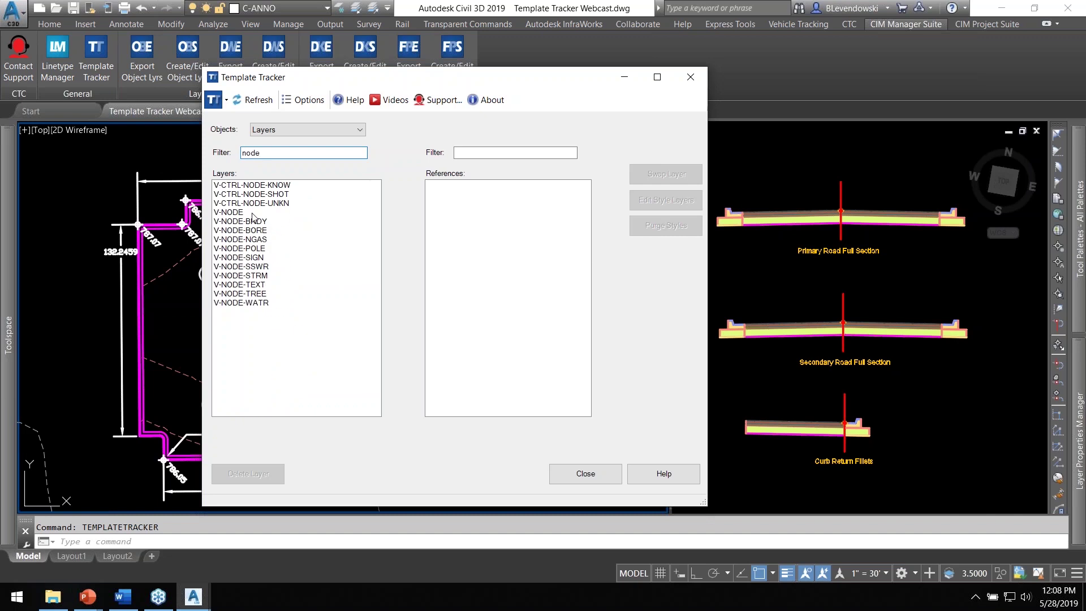
left_click(252, 213)
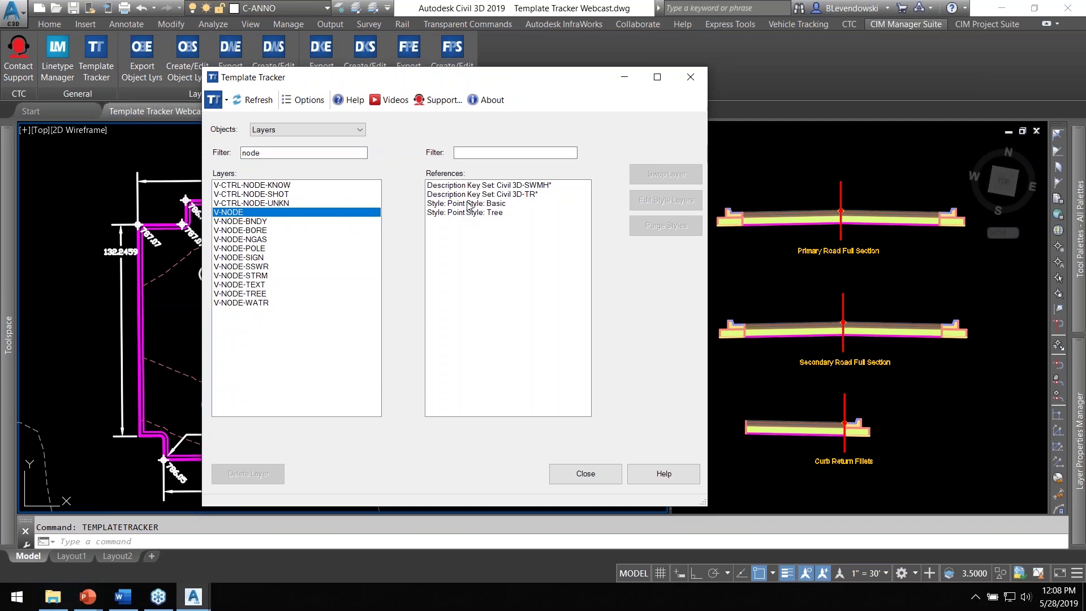
Swap the layer of the Civil 3D-SWMH* description key to V-NODE-SSWR and list the references to V-NODE-SSWR.
left_click(515, 187)
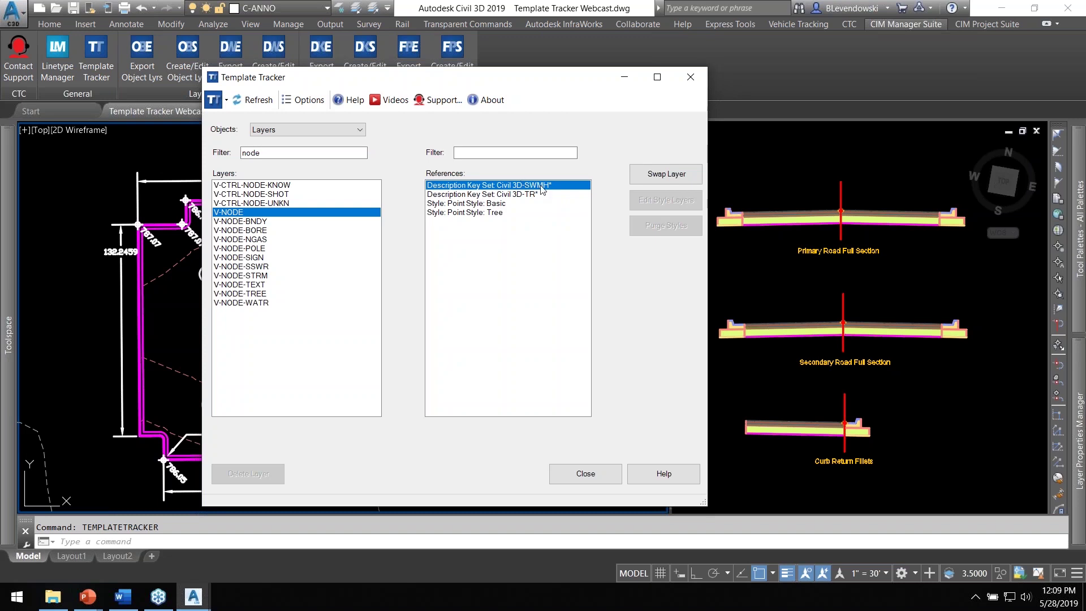
left_click(651, 178)
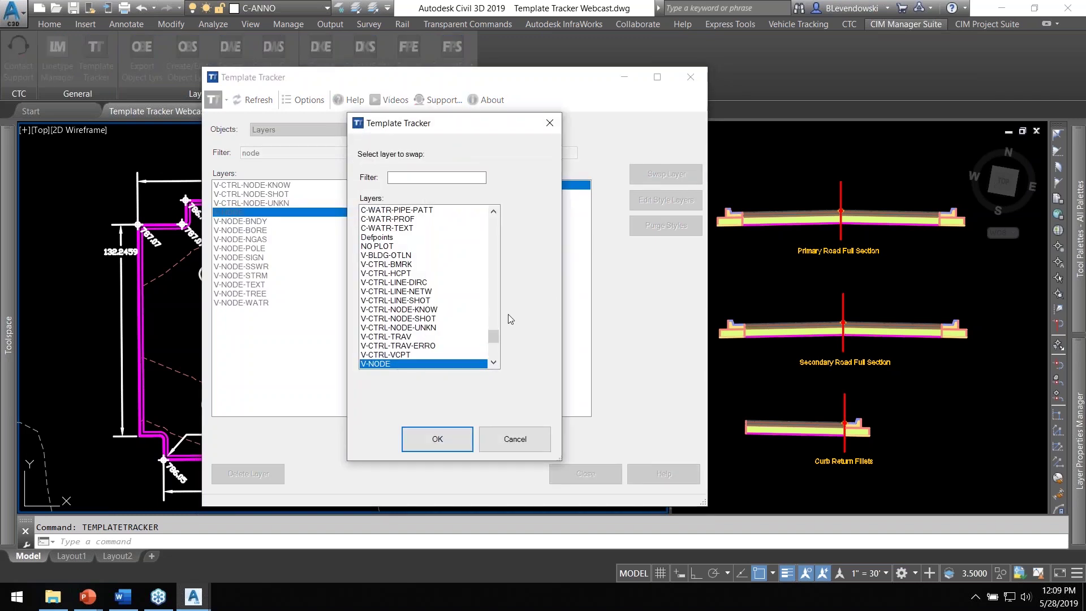
scroll(509, 320, "down", 4)
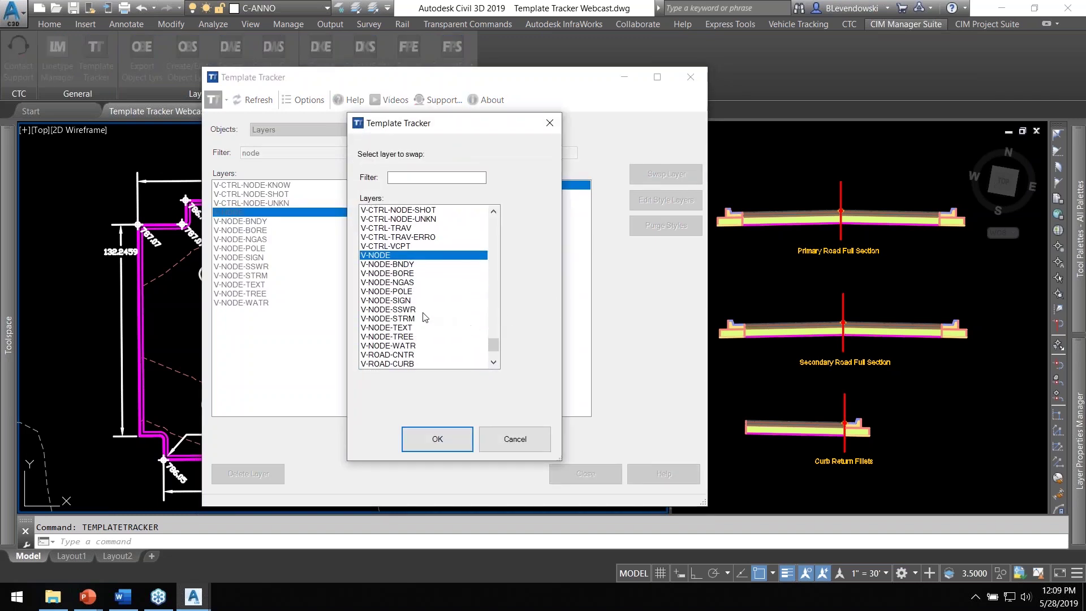
left_click(391, 318)
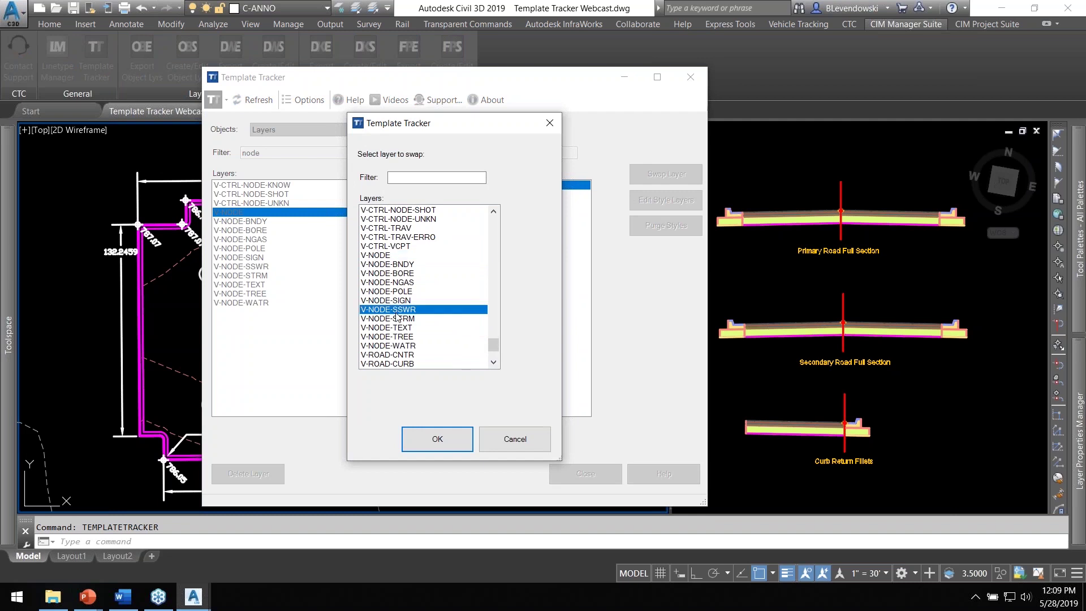
left_click(435, 439)
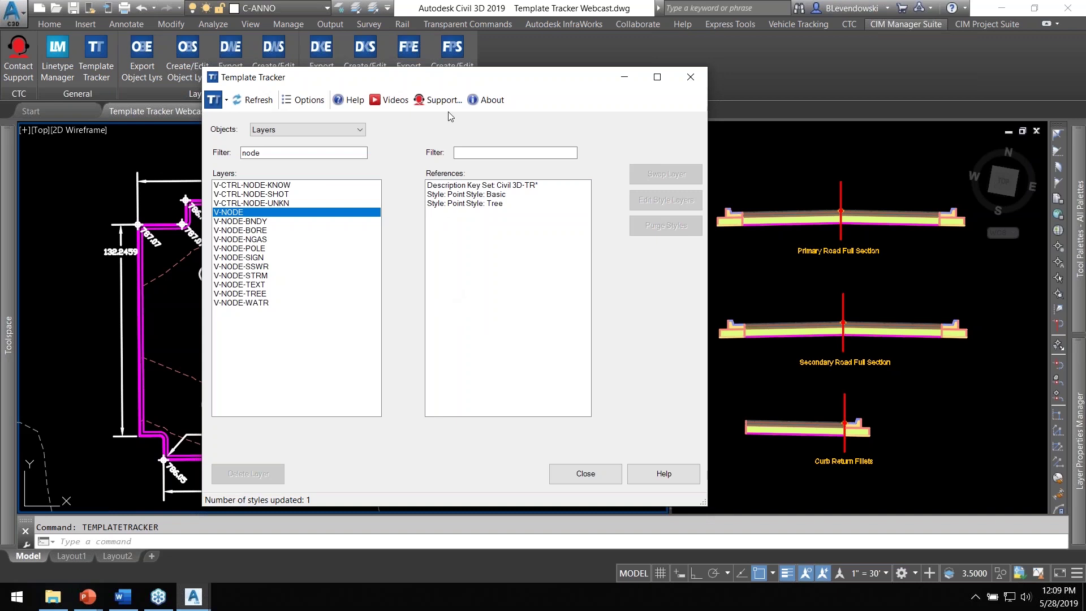
mouse_move(489, 84)
left_mouse_down()
mouse_move(672, 83)
mouse_move(626, 88)
left_mouse_up()
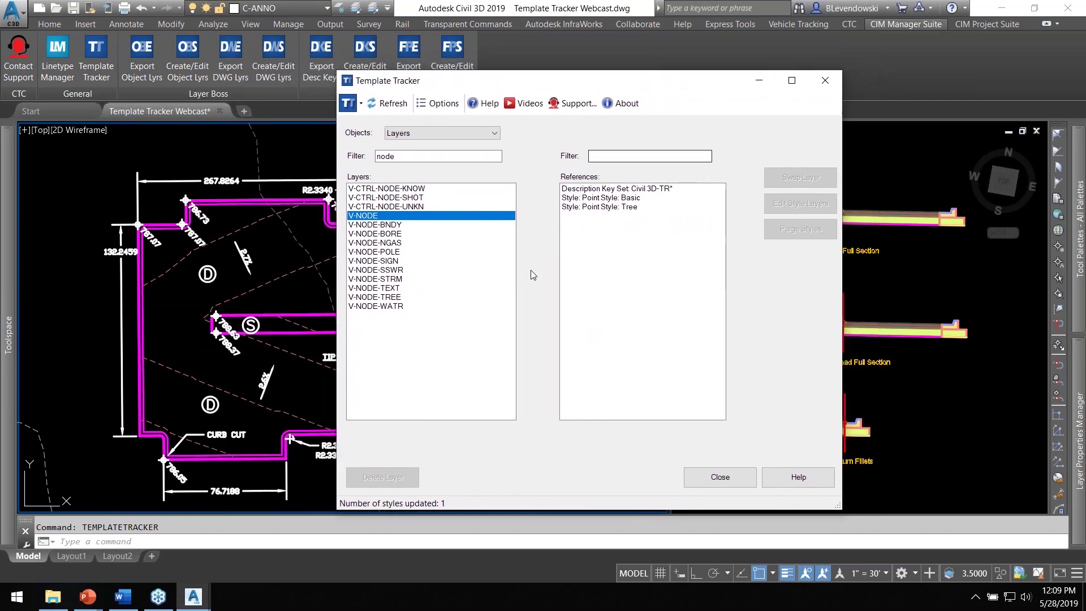
left_click(380, 270)
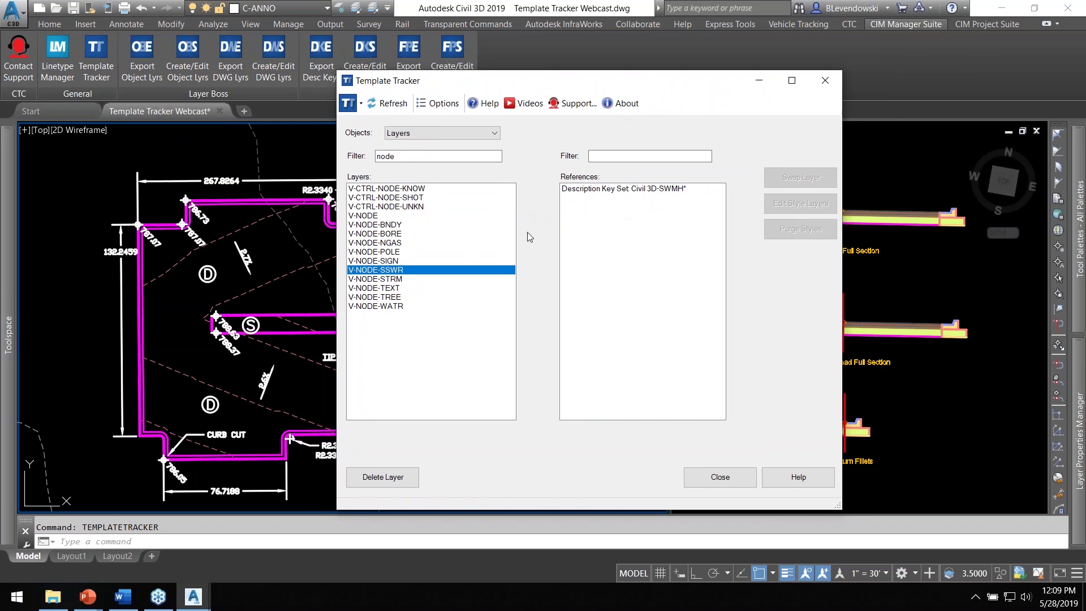
Swap the Civil 3D-TR* description key reference on the V-NODE layer to V-NODE-TREE.
left_click(372, 217)
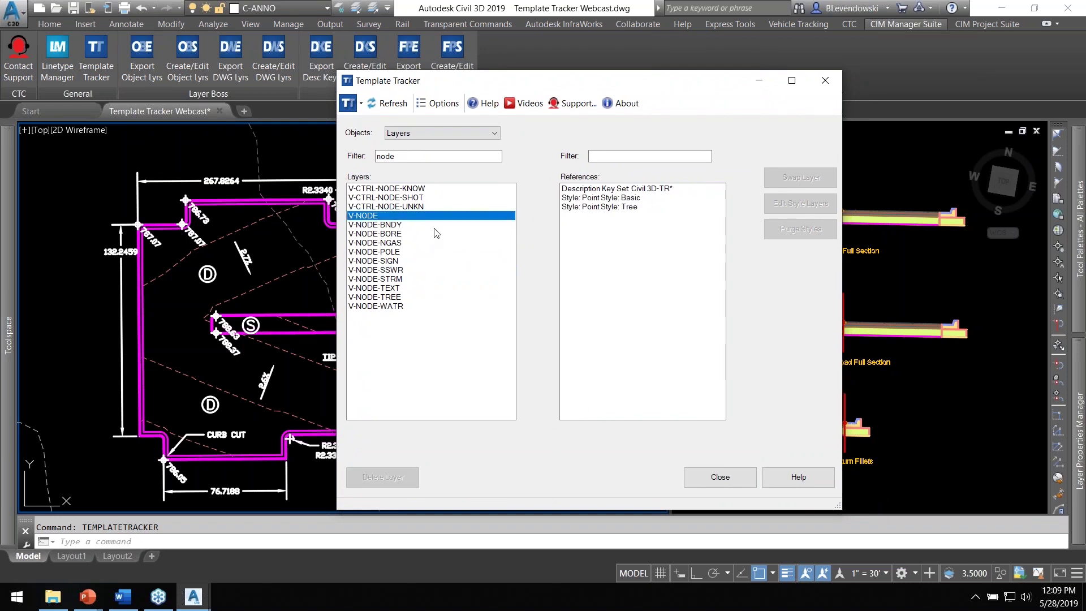
left_click(629, 189)
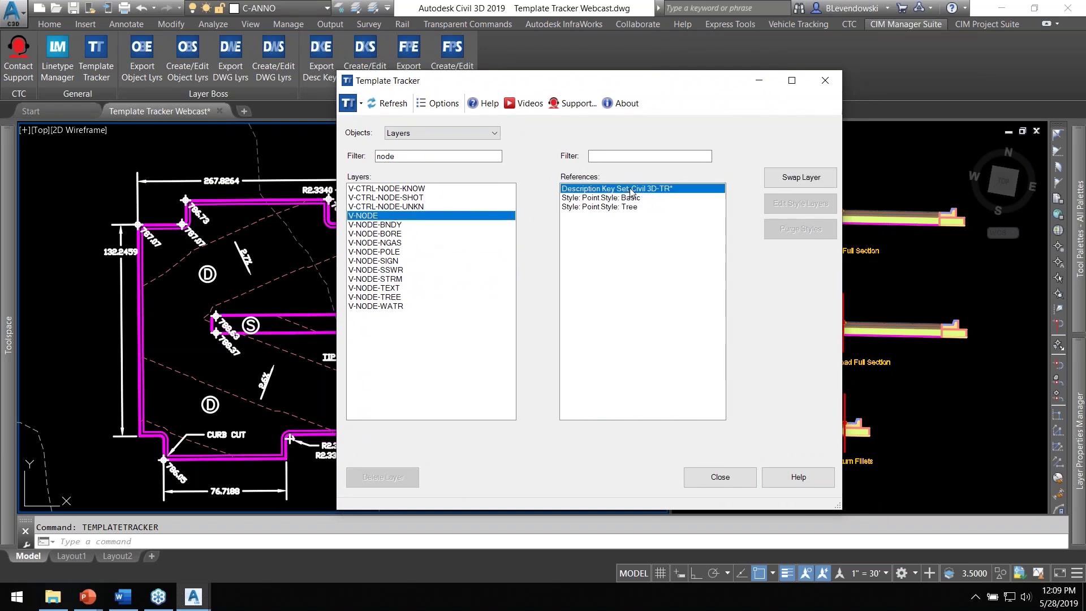
left_click(781, 180)
scroll(575, 337, "up", 3)
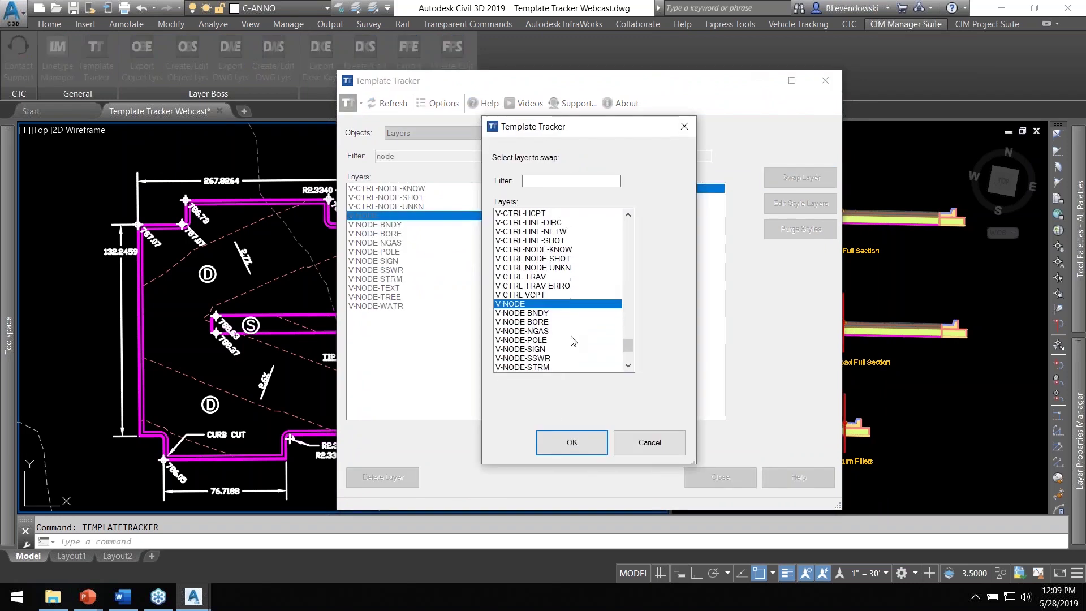
left_click(525, 341)
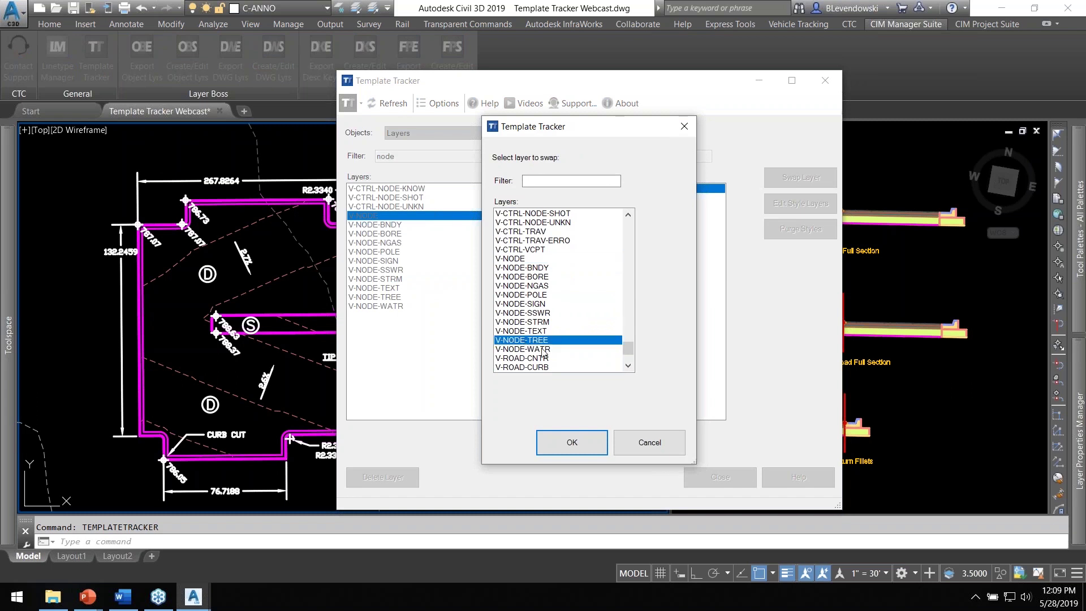
left_click(573, 444)
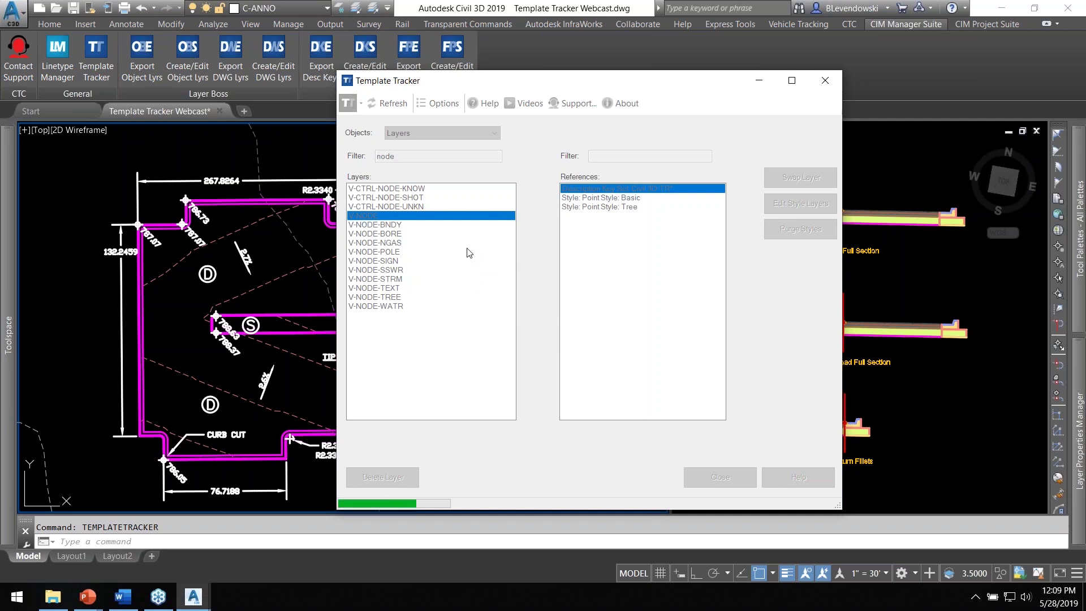
Purge the Bound point style that references the V-NODE-BNDY layer.
left_click(388, 226)
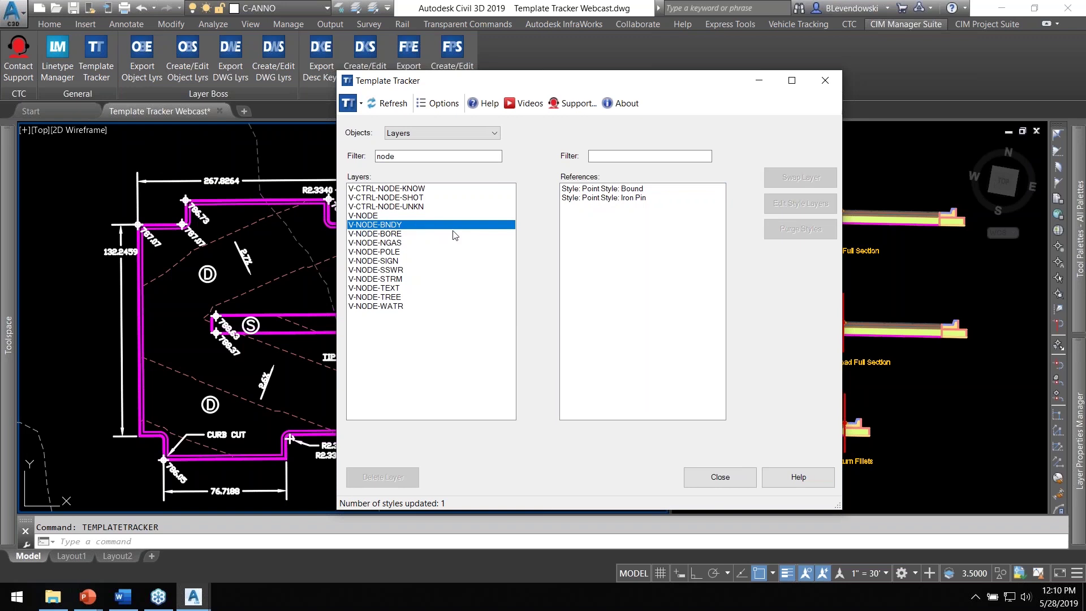
left_click(607, 198)
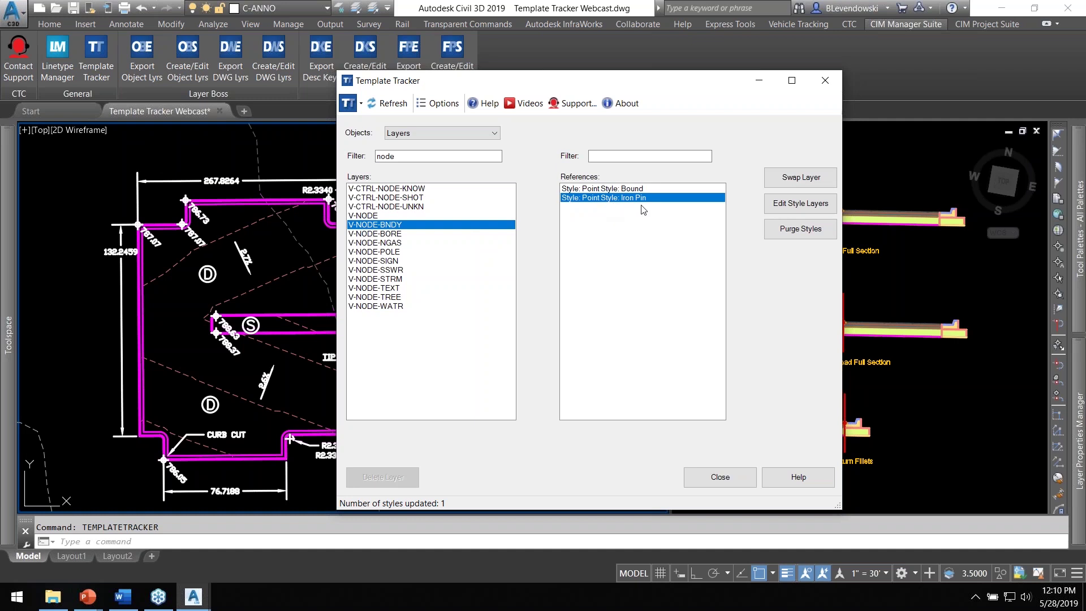
left_click(606, 189)
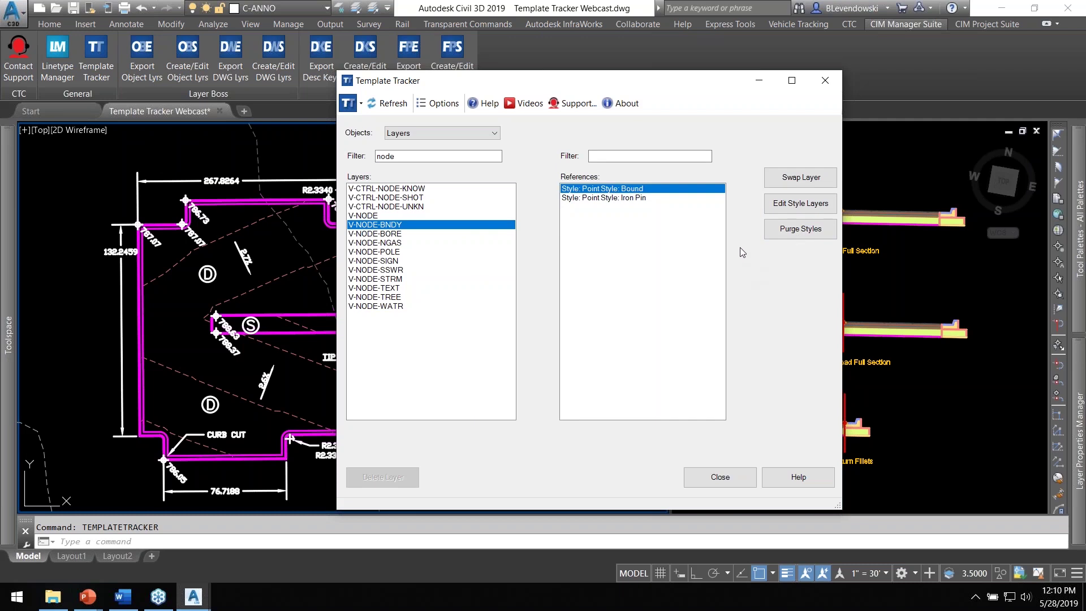
left_click(797, 228)
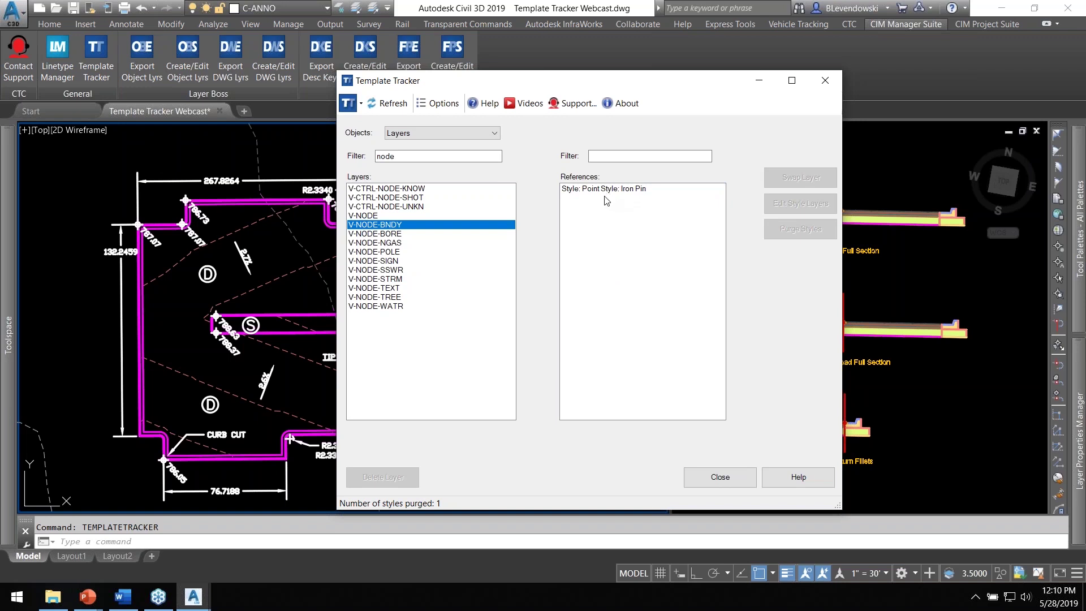
Filter the tracked layers by "assm" and list the references to the C-ROAD-ASSM layer.
left_click_drag(659, 88, 606, 77)
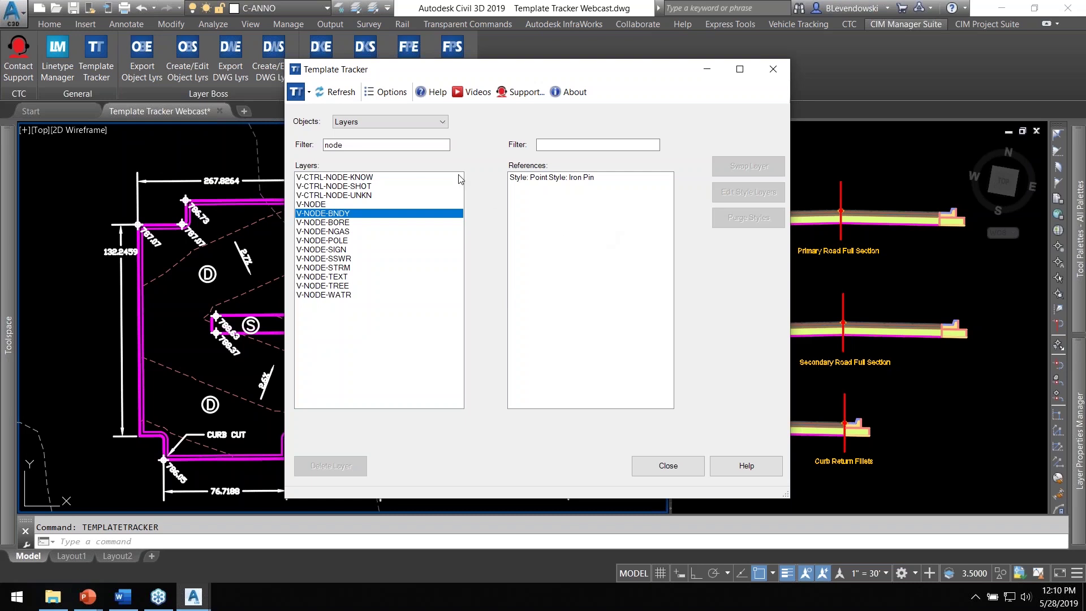
left_click_drag(370, 145, 274, 152)
type("ass")
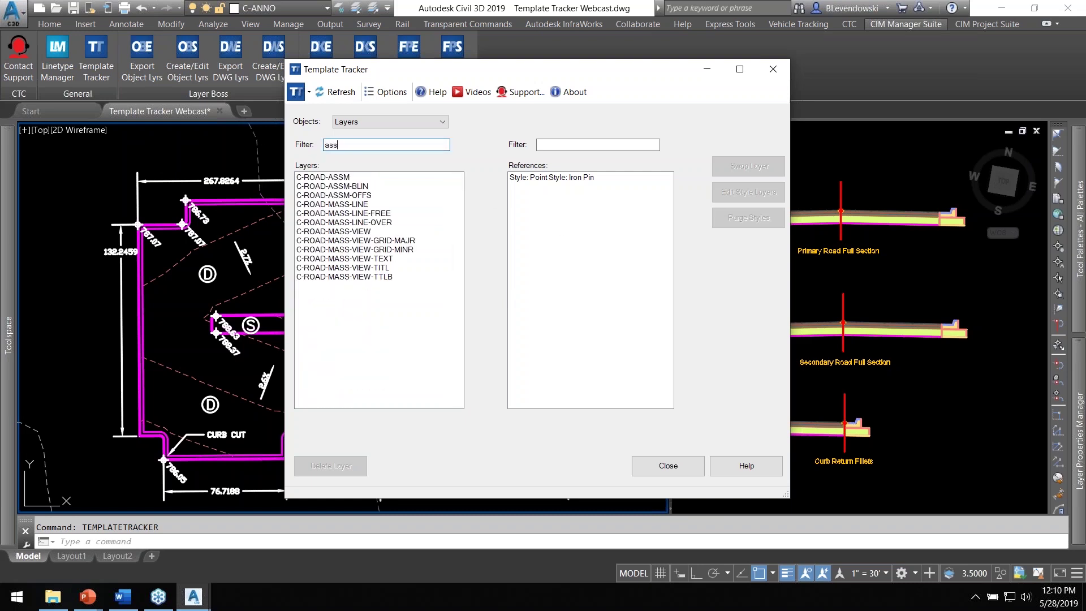
type("m")
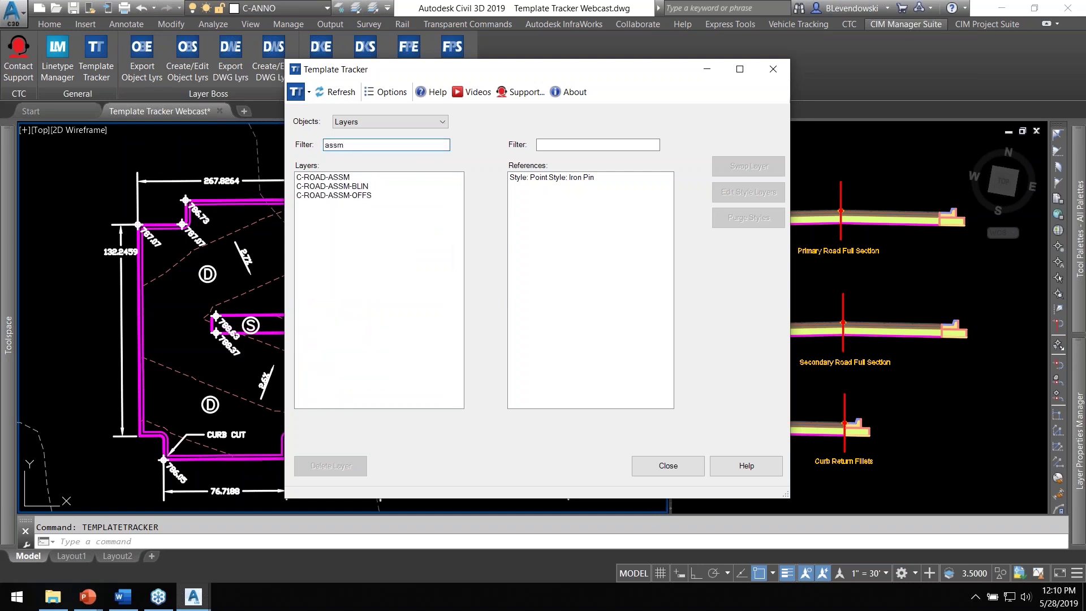
left_click(341, 178)
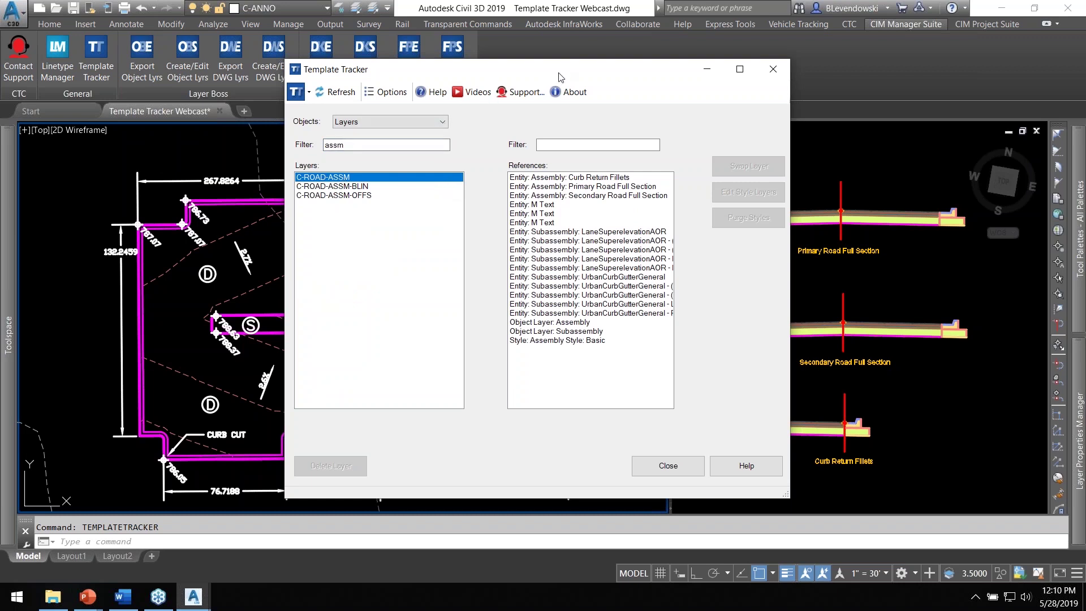
Move the Template Tracker window clear of the assembly viewport and examine the road assemblies that reference C-ROAD-ASSM.
left_click_drag(564, 75, 387, 54)
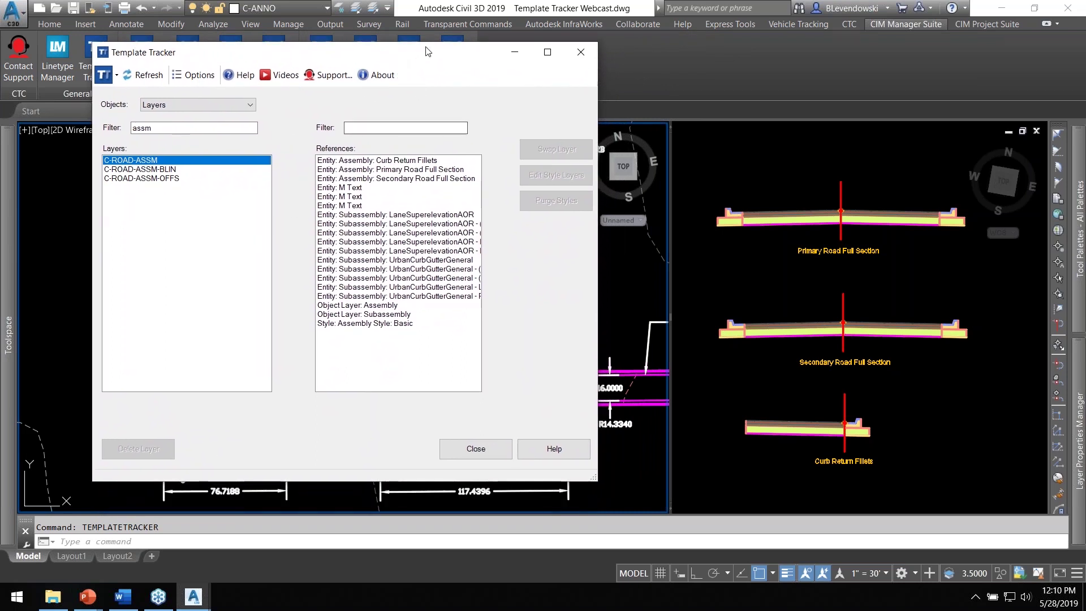
left_click_drag(396, 52, 367, 63)
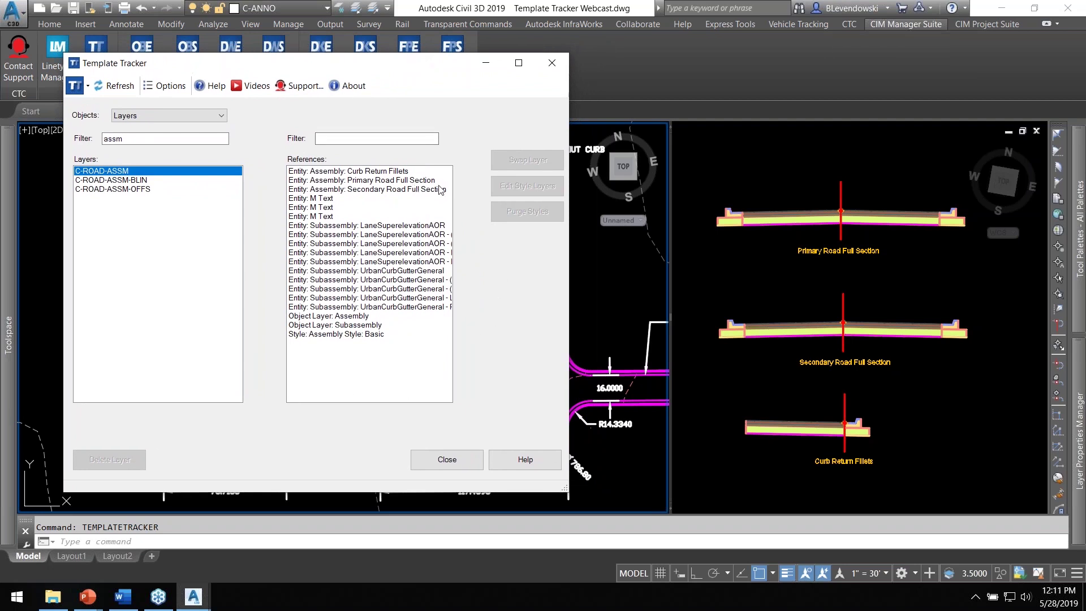
left_click_drag(407, 71, 469, 79)
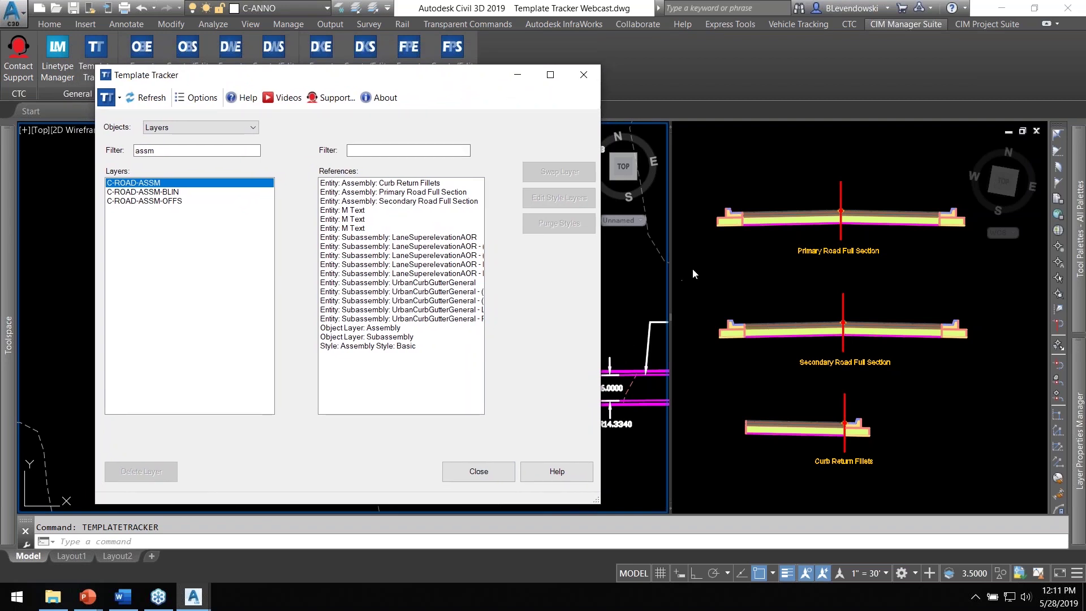
left_click(721, 275)
scroll(767, 297, "down", 1)
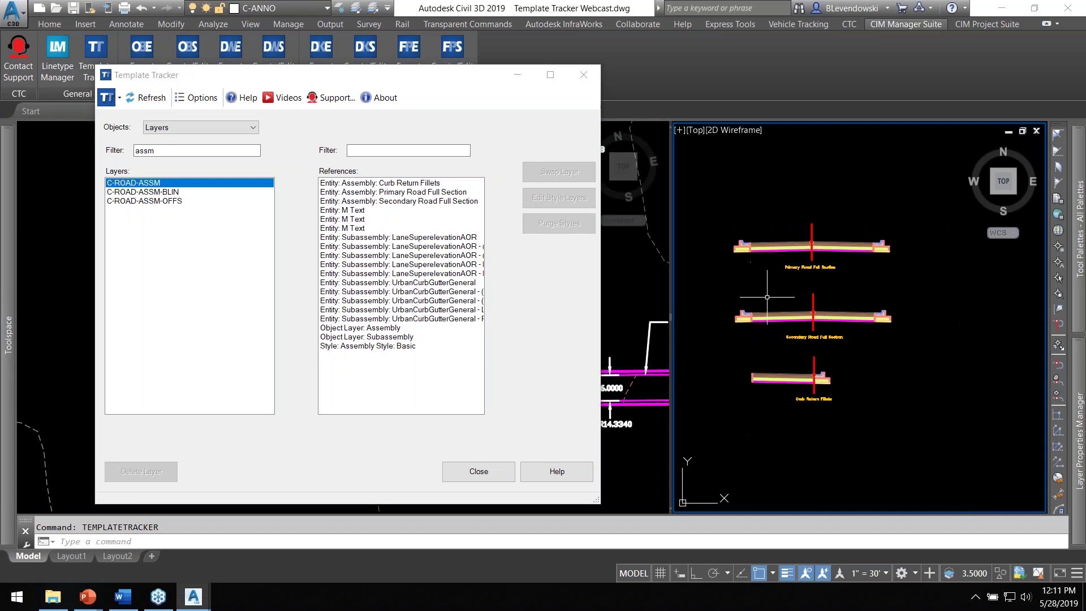
scroll(790, 300, "up", 2)
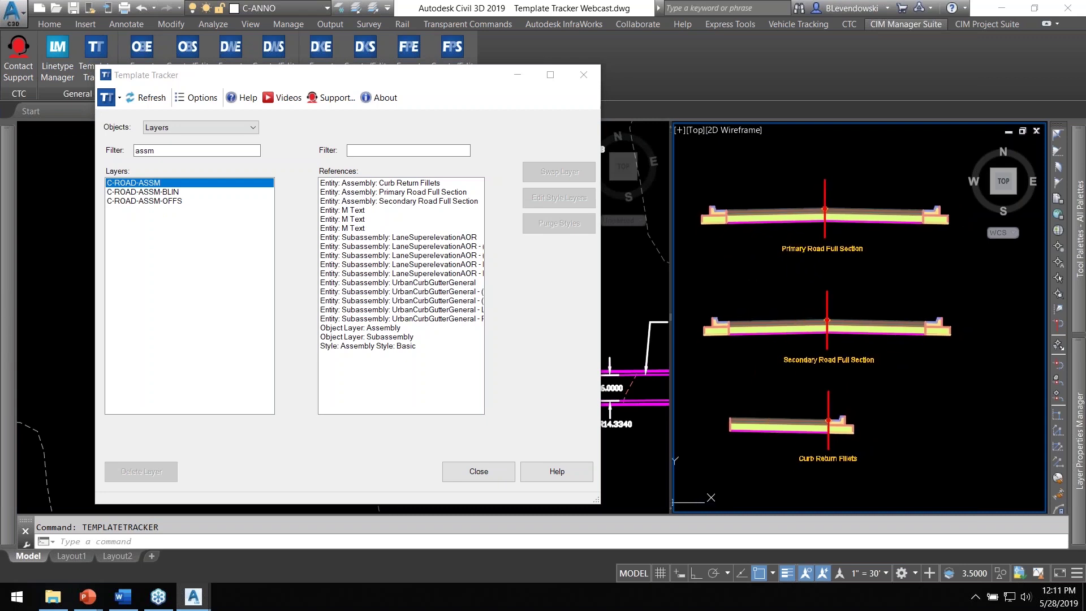
Anchor the Layer Properties Manager and the Toolspace open, with the Template Tracker window placed between them.
mouse_move(1079, 437)
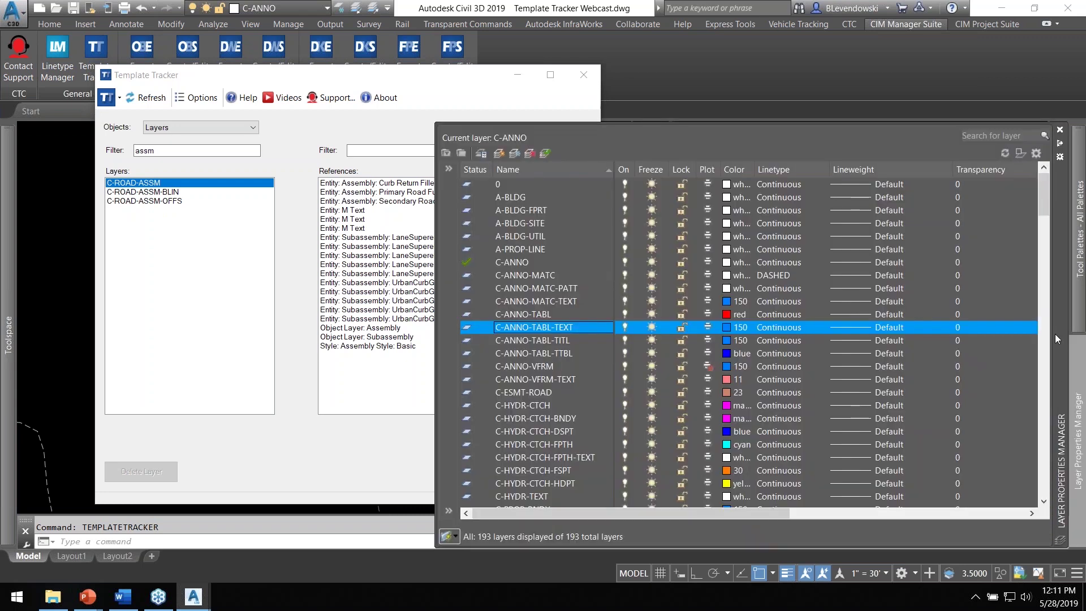
left_click(1060, 145)
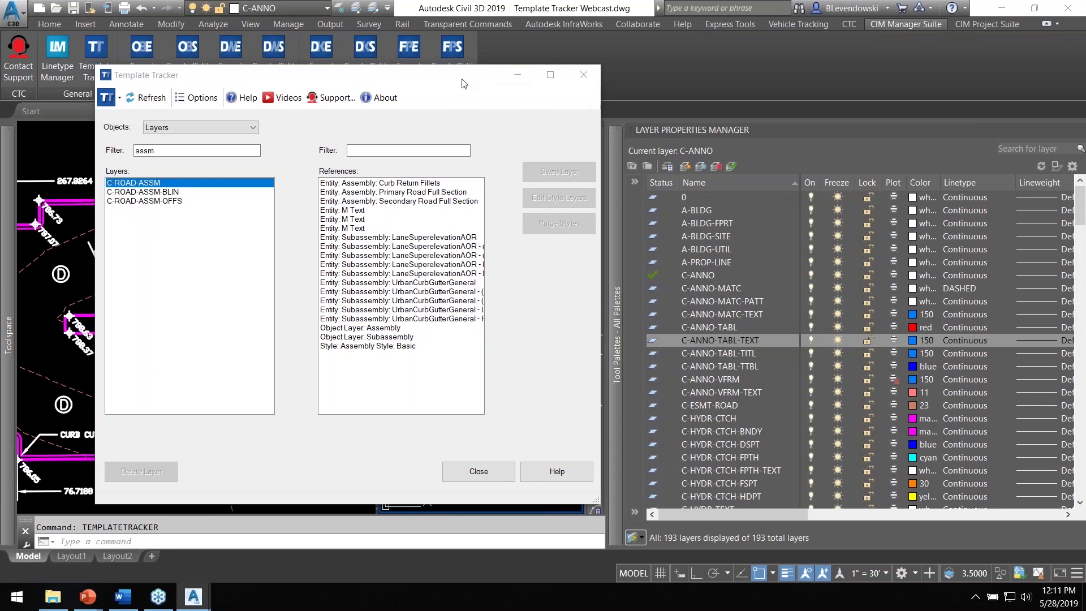
left_click_drag(470, 79, 676, 92)
mouse_move(8, 323)
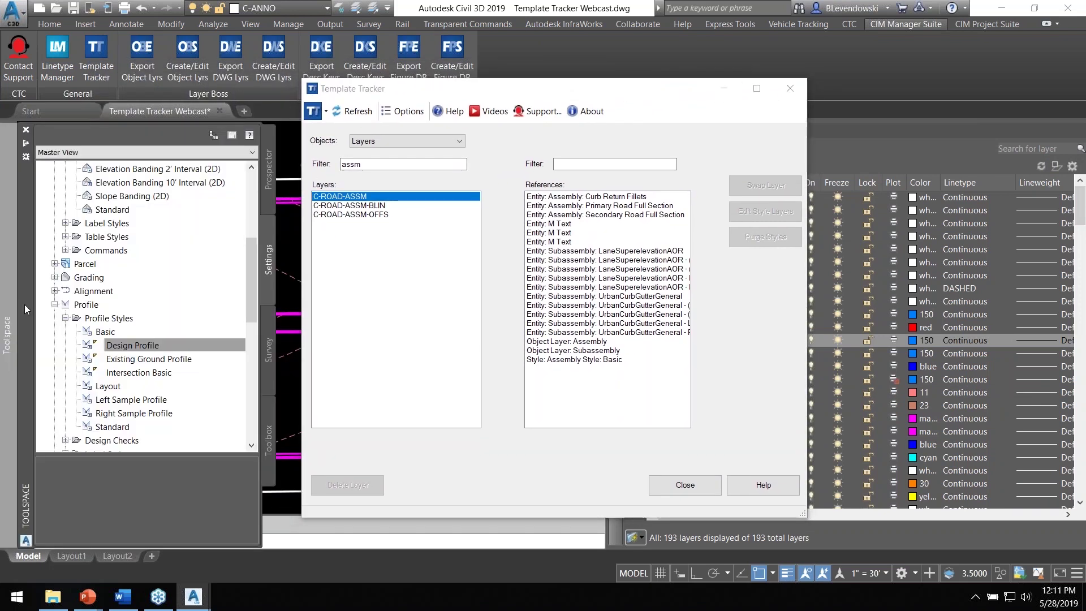
left_click(26, 145)
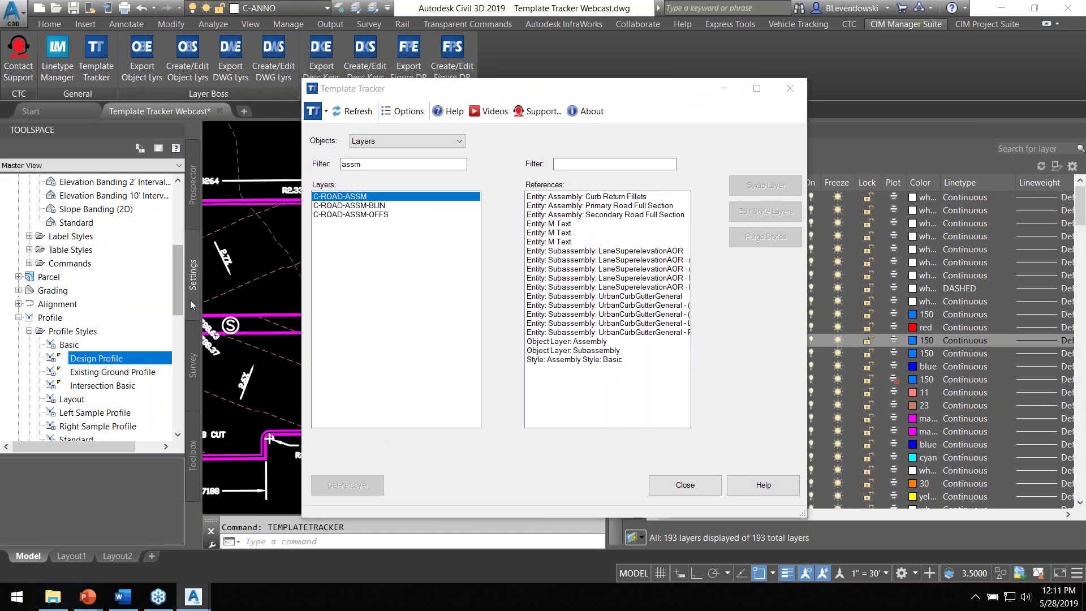
Look through the profile styles in the Toolspace settings, from Existing Ground Profile to Left Sample Profile.
left_click(94, 373)
scroll(93, 351, "down", 4)
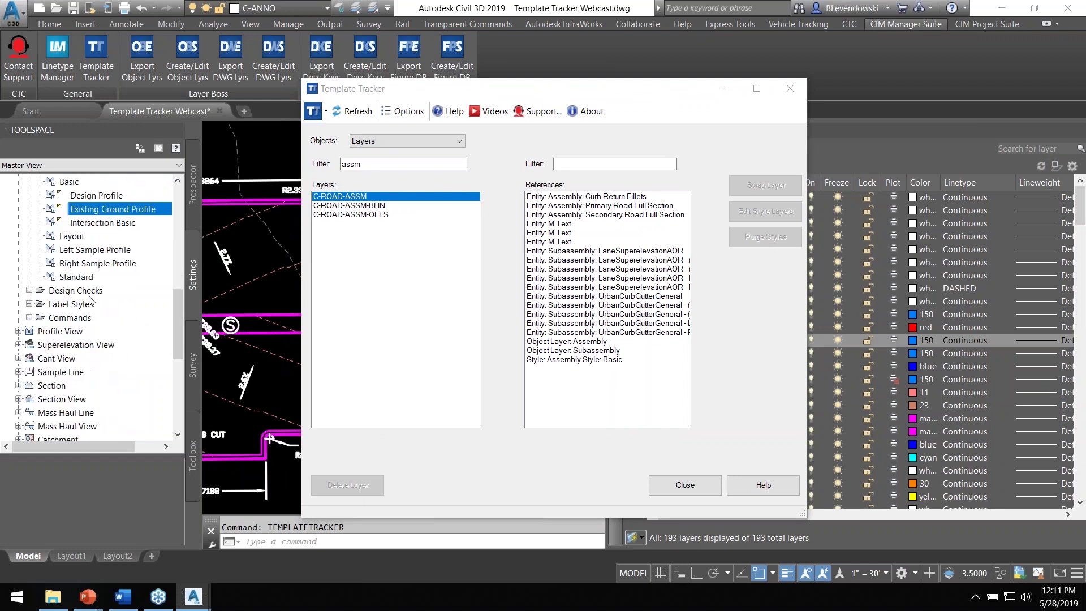
left_click(76, 277)
left_click(79, 263)
left_click(80, 250)
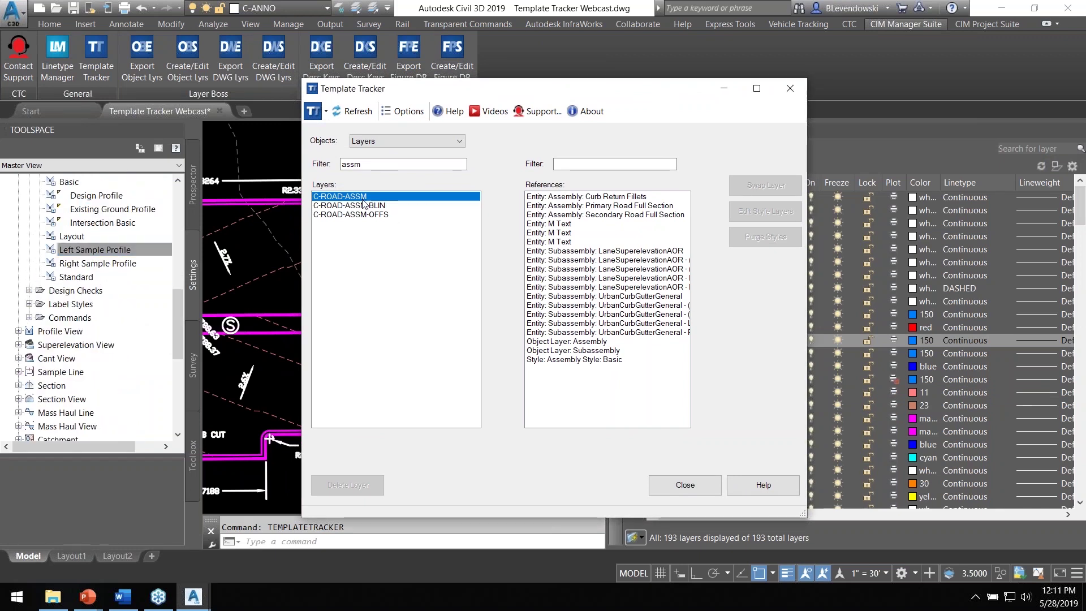
left_click(73, 249)
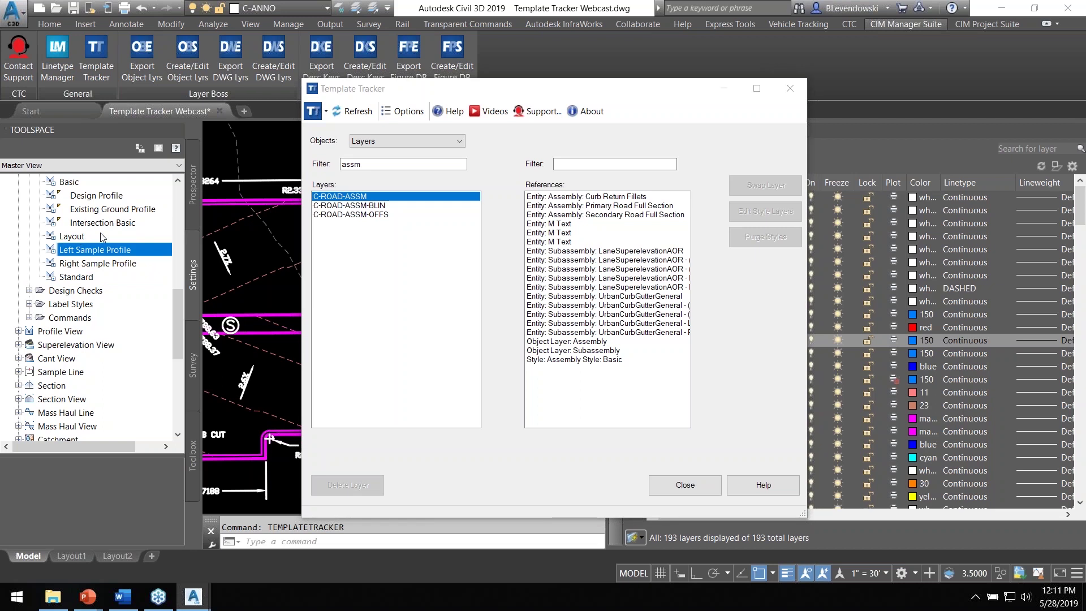
Set the Toolspace and Layer Properties Manager back to auto-hide and move the Template Tracker window clear of the assembly viewport.
left_click(163, 130)
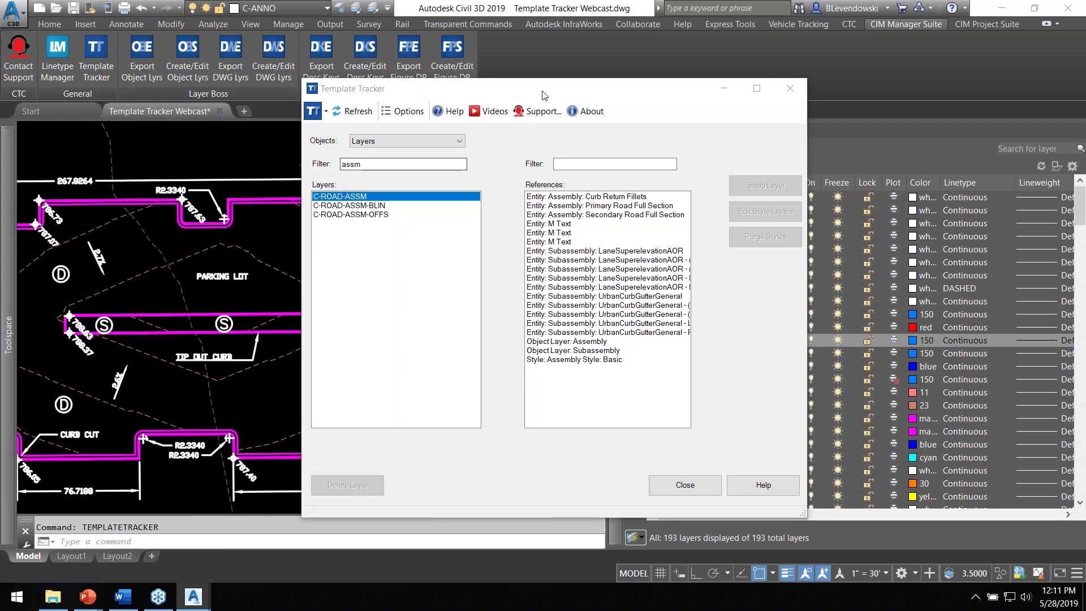
left_click_drag(549, 91, 409, 98)
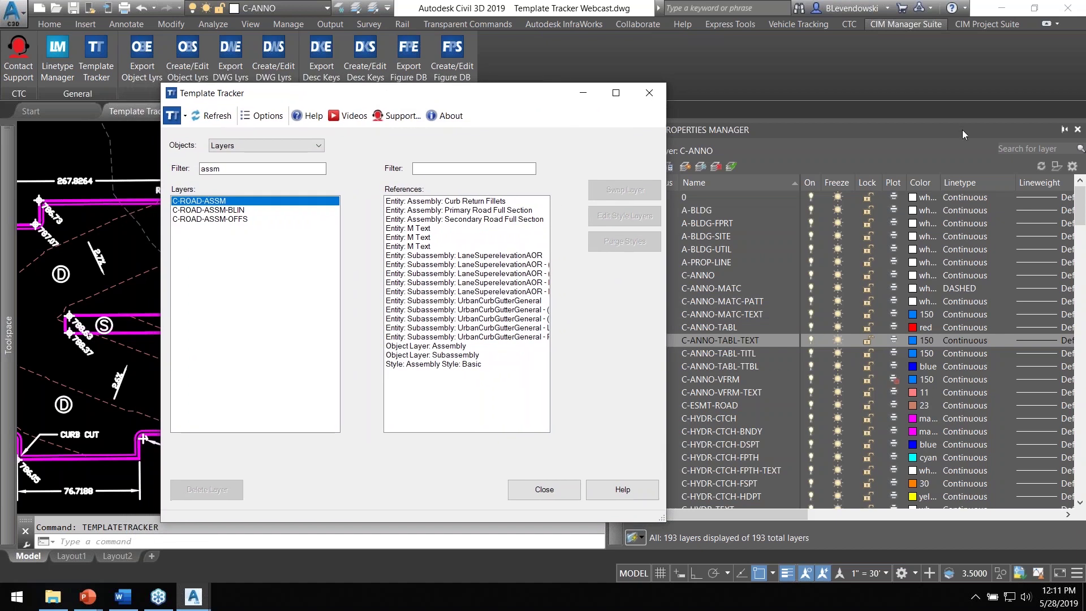
left_click(1064, 130)
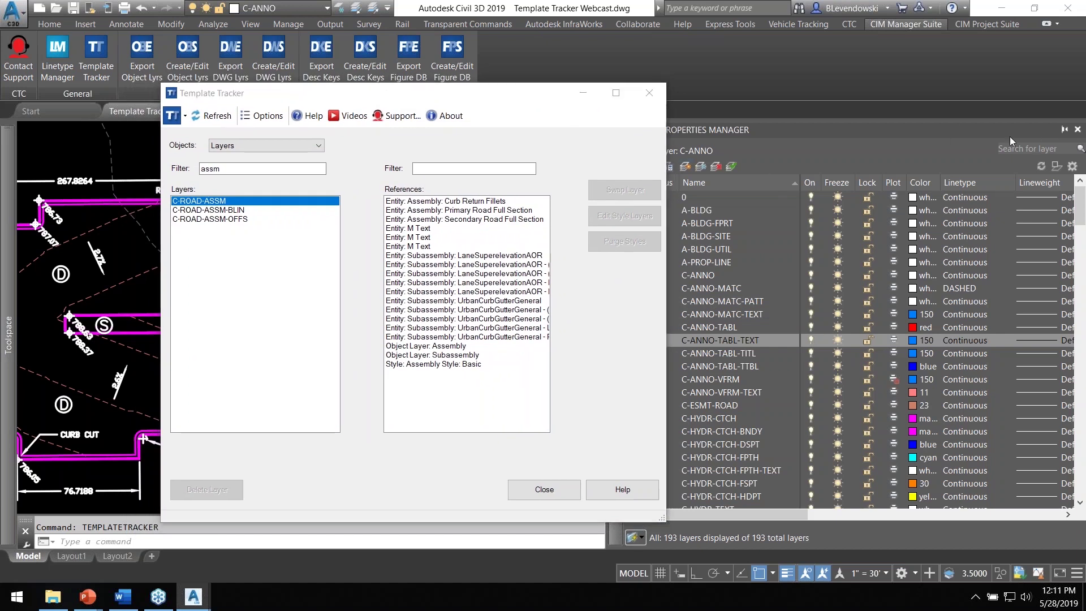
left_click_drag(522, 102, 441, 83)
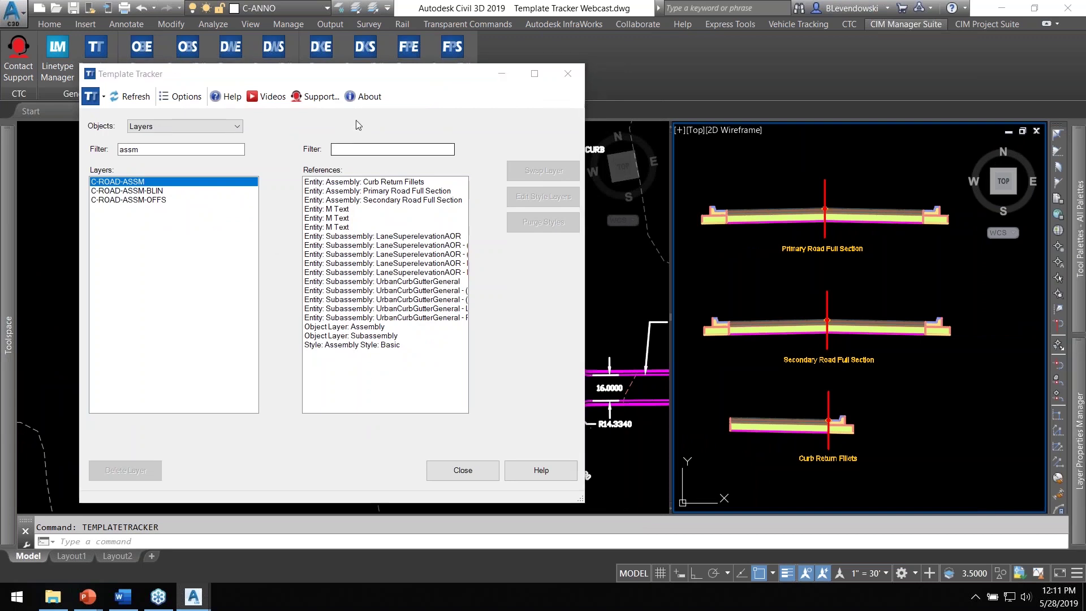
left_click_drag(402, 83, 395, 67)
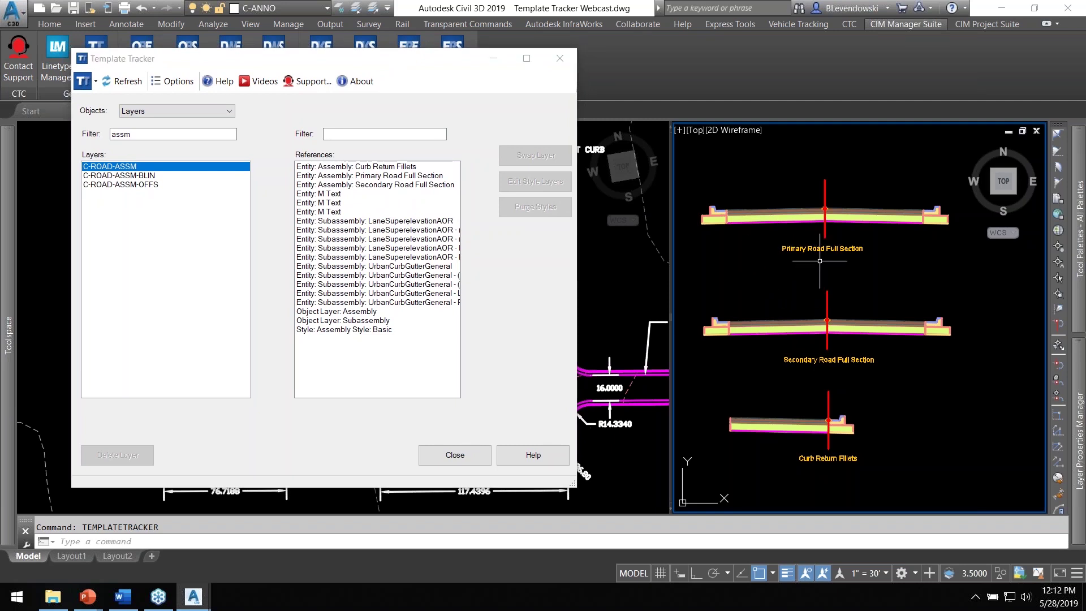
Swap all assembly, M Text and subassembly entity references from C-ROAD-ASSM to C-ROAD, and check the Primary Road Full Section text's layer.
left_click(347, 168)
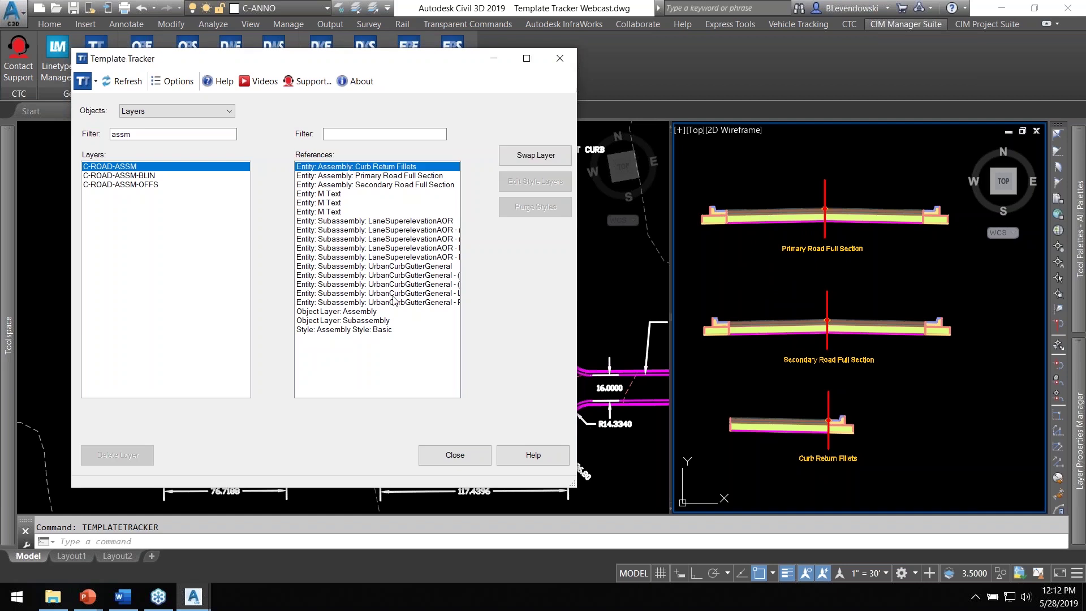
left_click(371, 304, "shift")
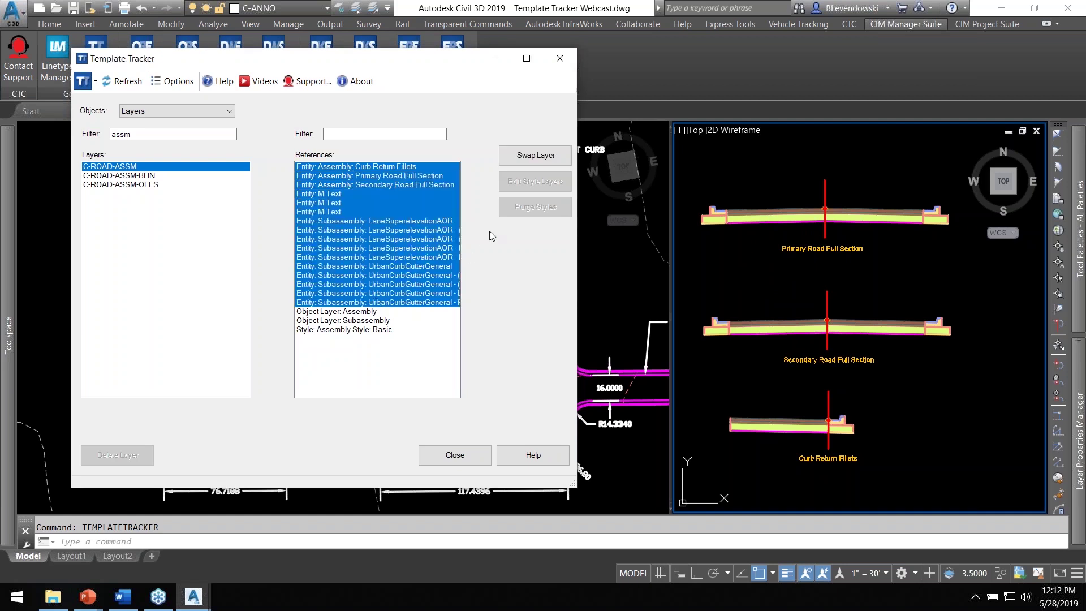
left_click(532, 155)
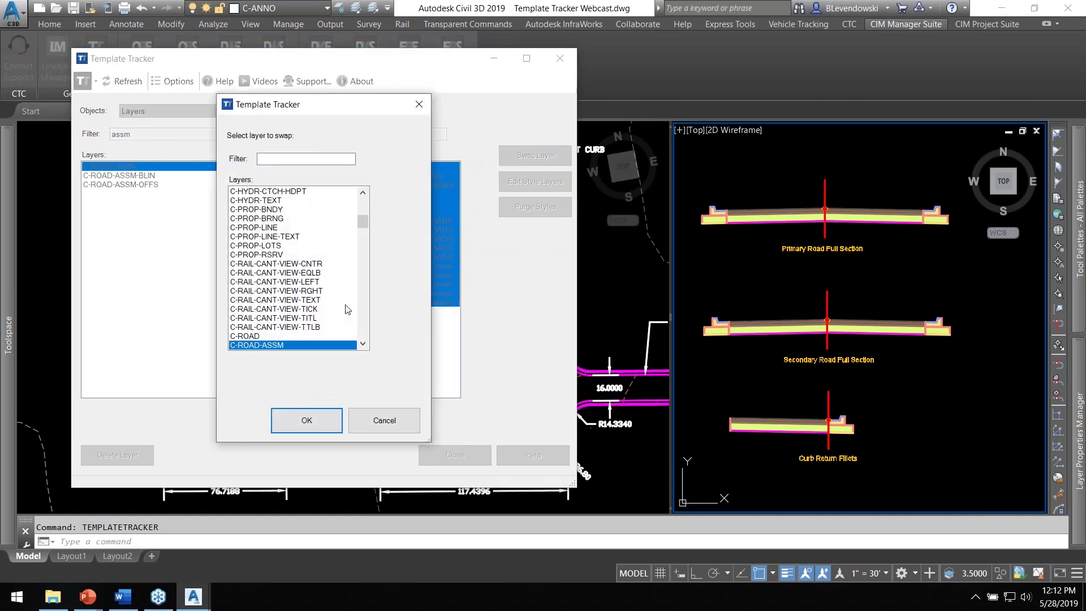
left_click(260, 336)
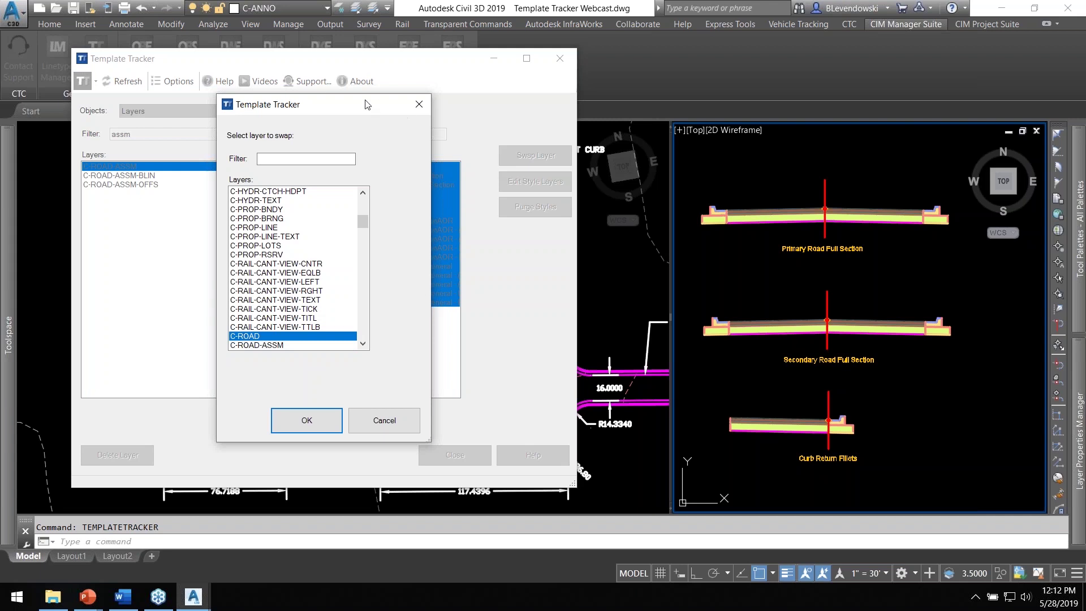
left_click_drag(367, 104, 395, 82)
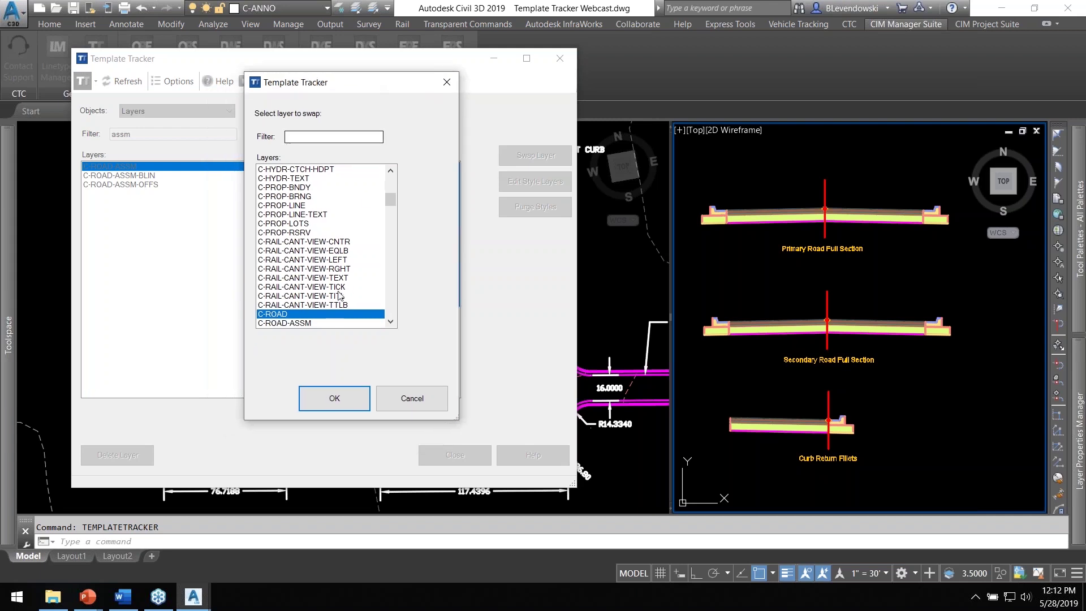
left_click(349, 395)
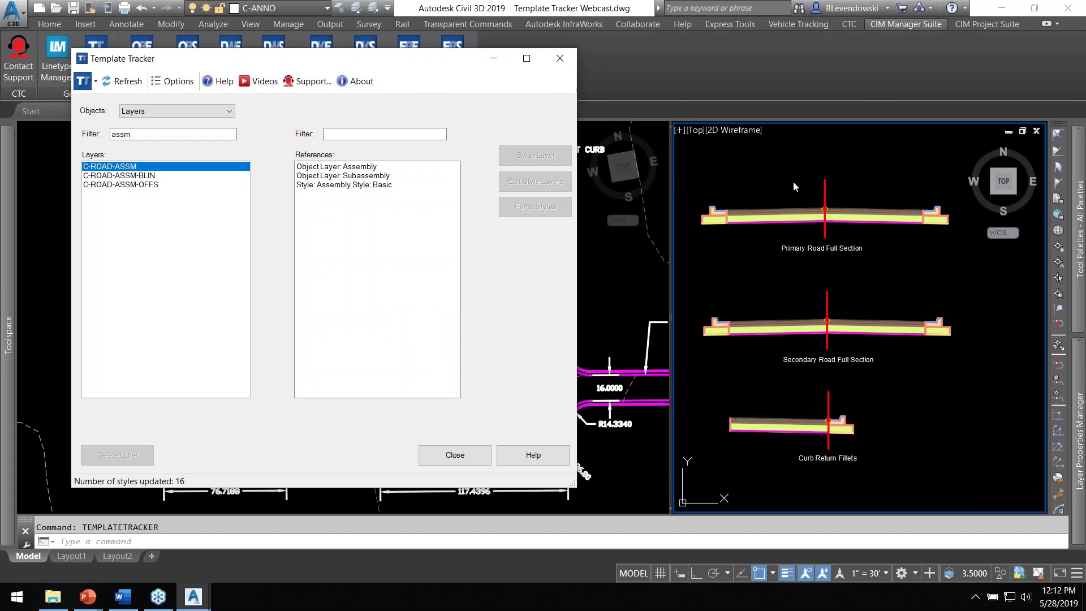
left_click(822, 248)
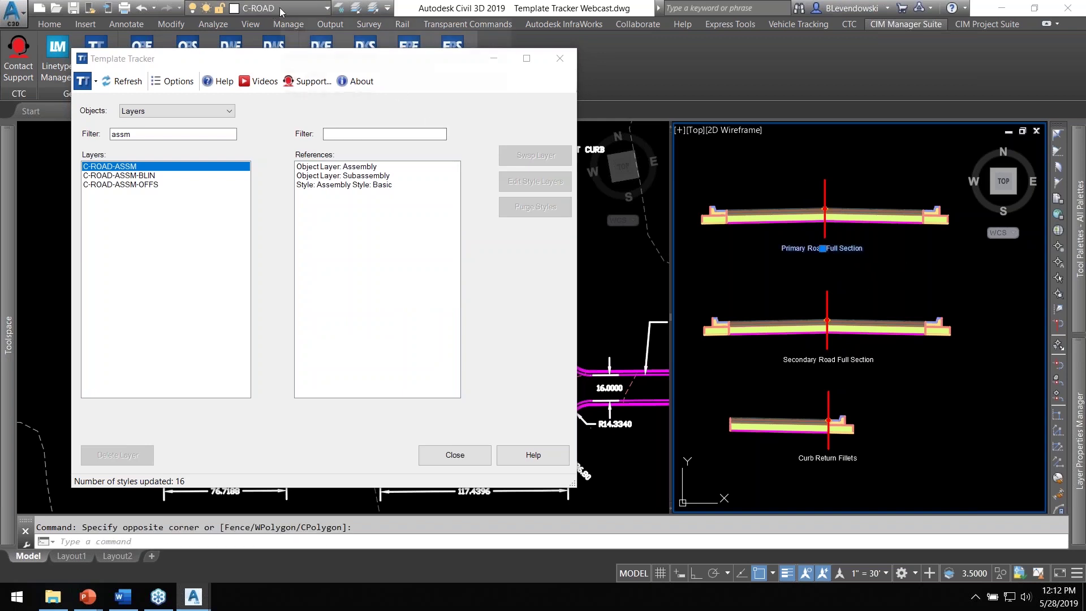
Select the Assembly object layer reference and examine the object layer assignments in the Drawing Settings, leaving them without changes.
left_click(352, 170)
left_click_drag(420, 63, 590, 63)
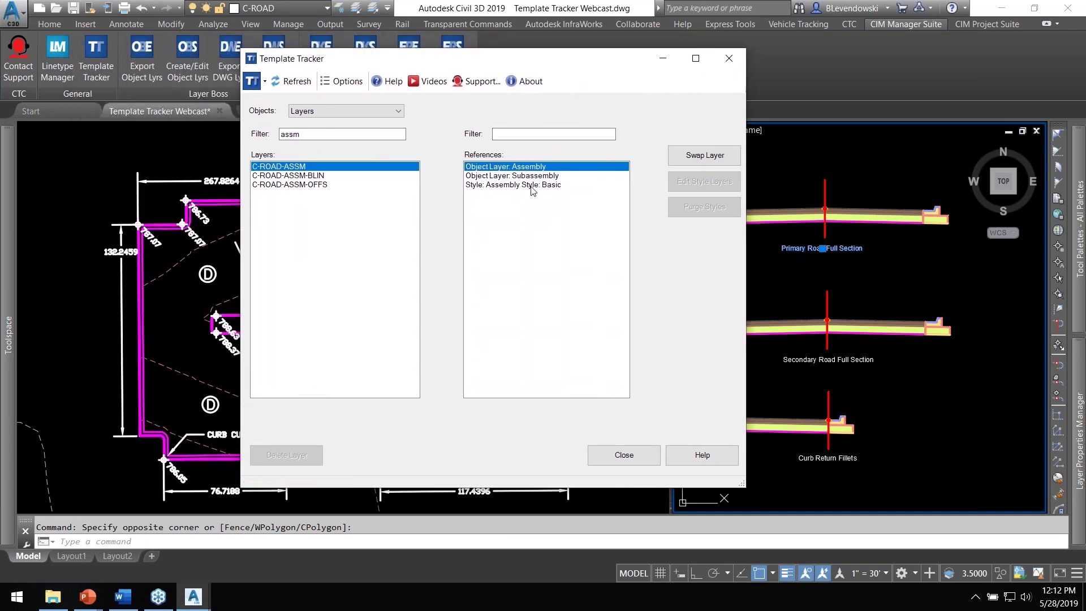
mouse_move(8, 331)
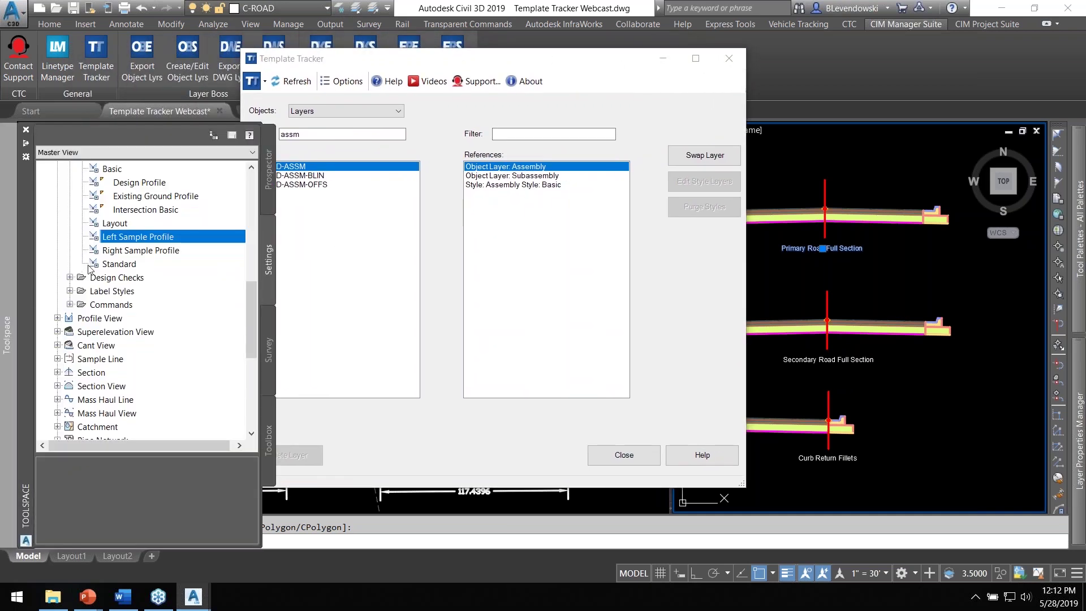
scroll(244, 272, "up", 15)
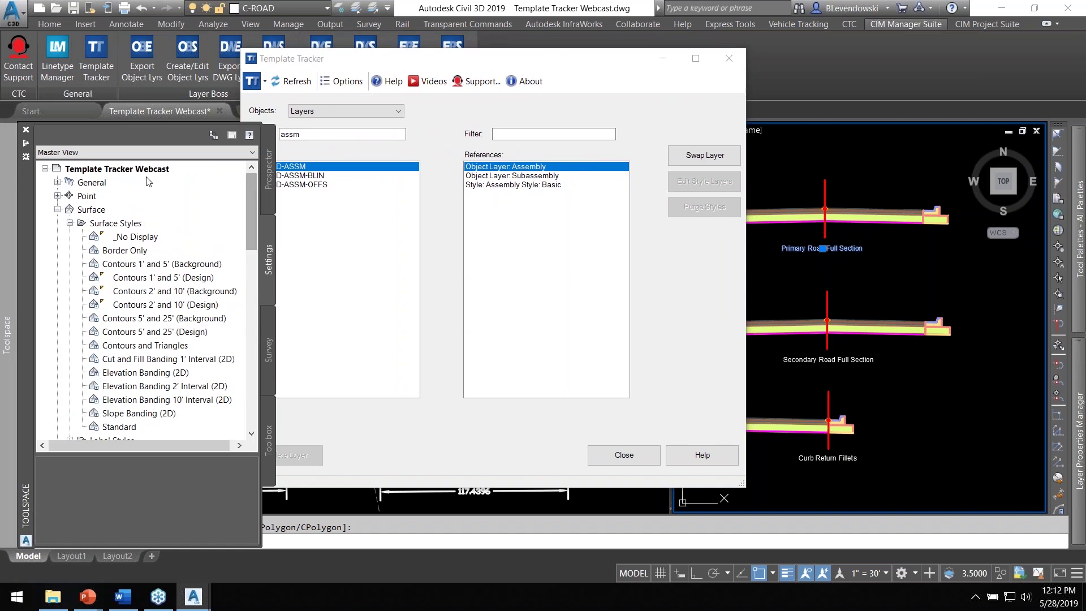
right_click(135, 168)
left_click(167, 174)
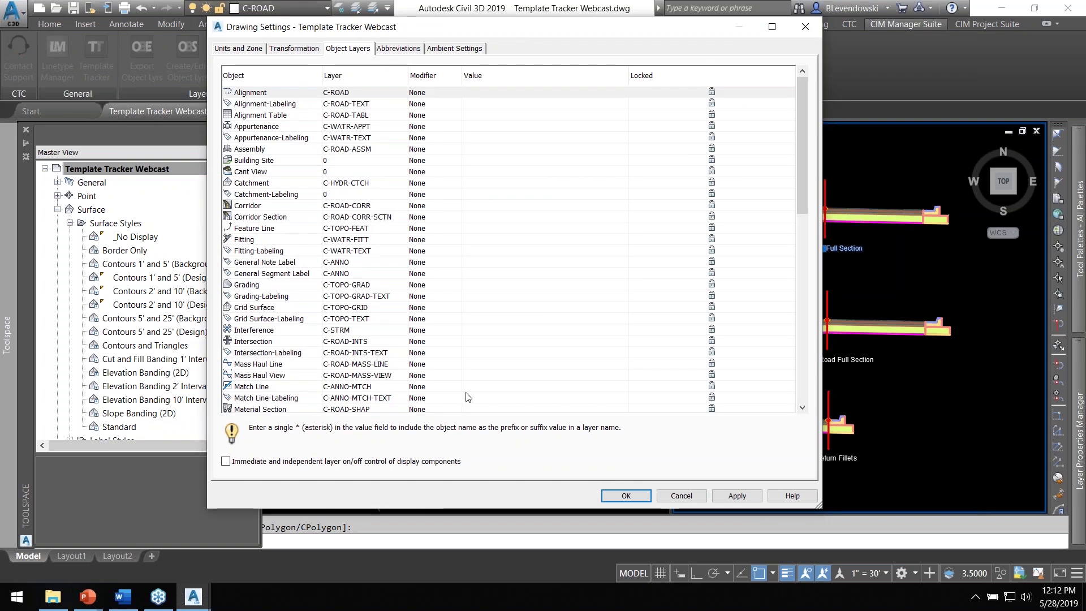
left_click(682, 496)
Swap the Assembly and Subassembly object layer references from C-ROAD-ASSM to C-ROAD.
left_click_drag(447, 63, 478, 64)
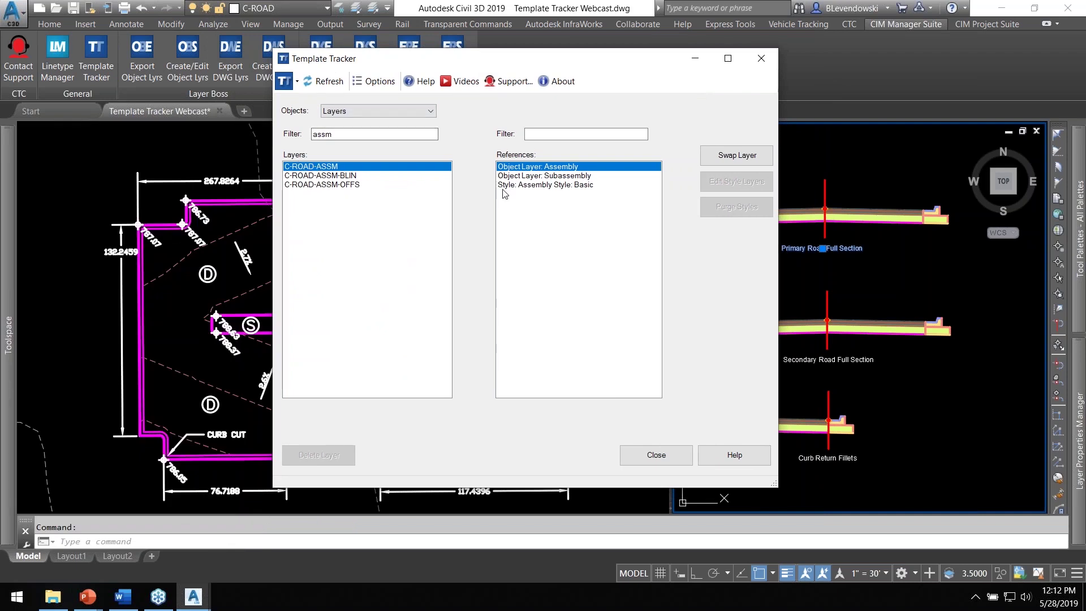
left_click(545, 176, "ctrl")
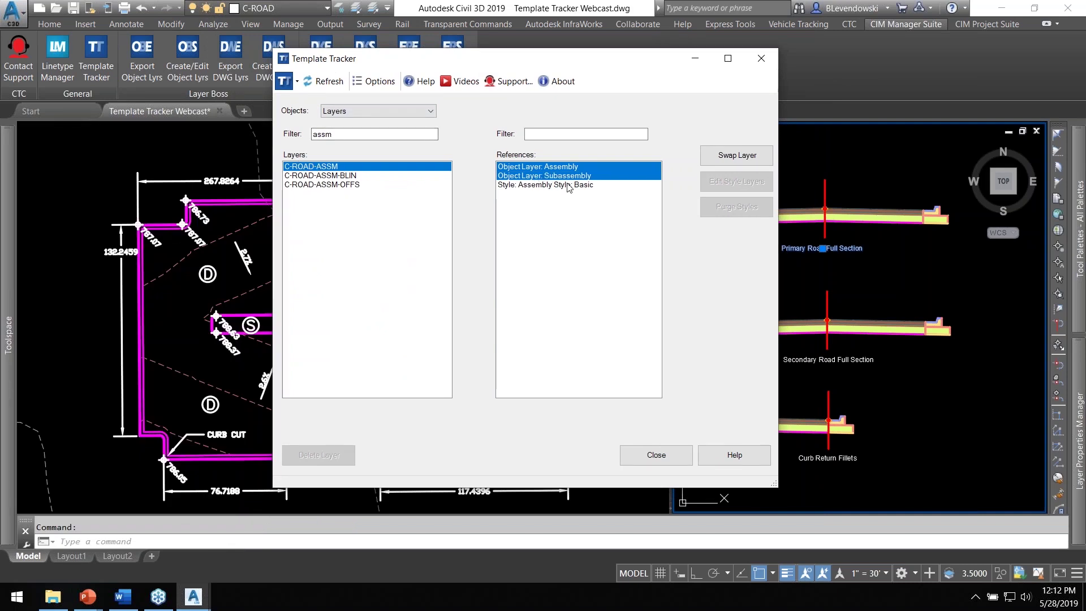
left_click(736, 156)
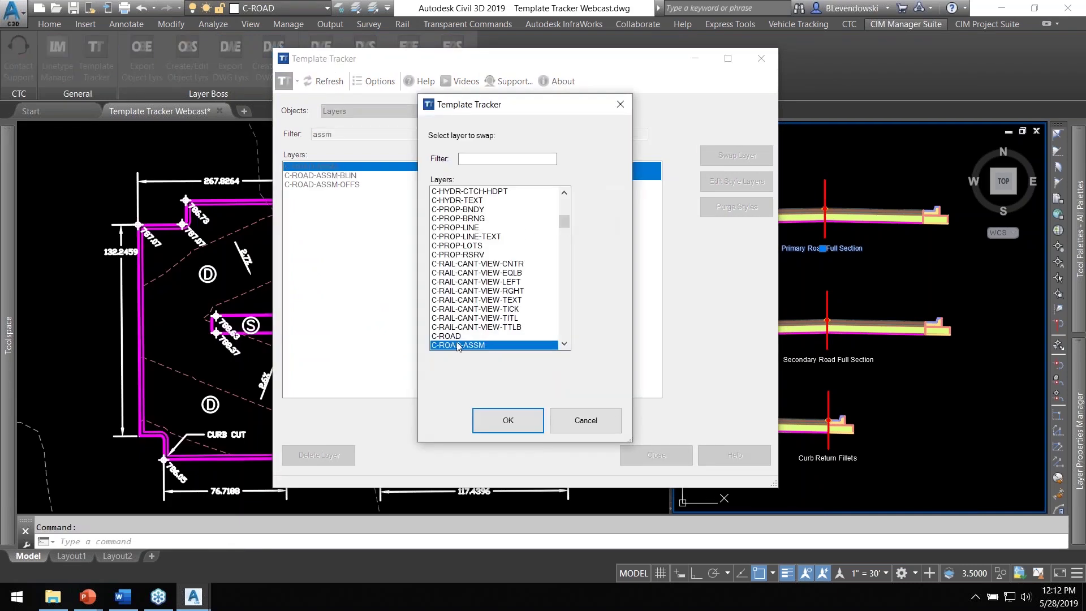
left_click(459, 345)
left_click(508, 421)
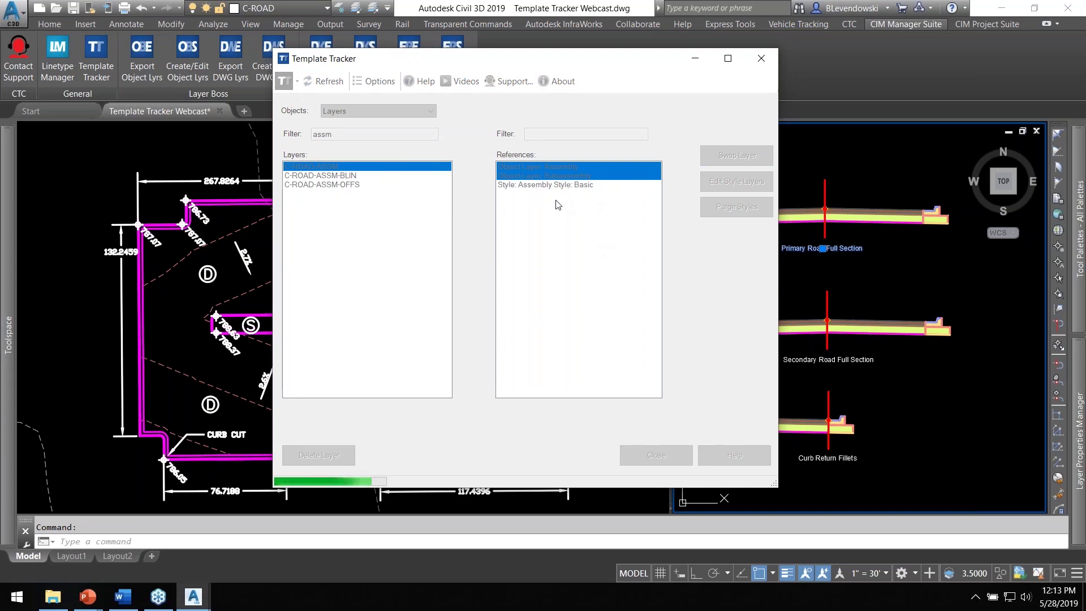
Sort the object layers in the Drawing Settings by layer, check the Assembly and Subassembly assignments, and cancel the dialog.
left_click(538, 169)
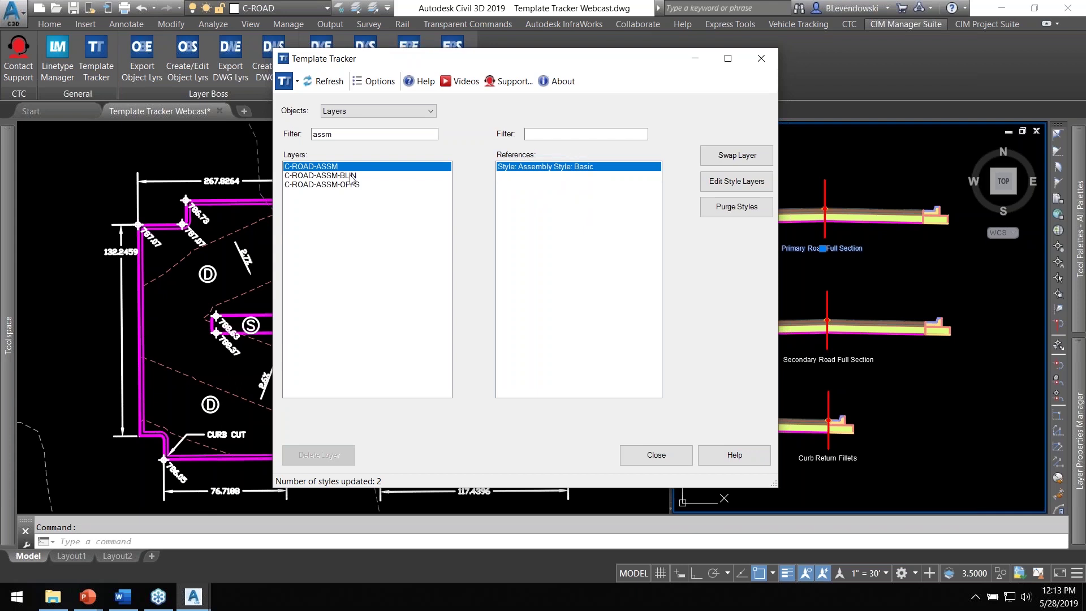
left_click_drag(516, 63, 476, 59)
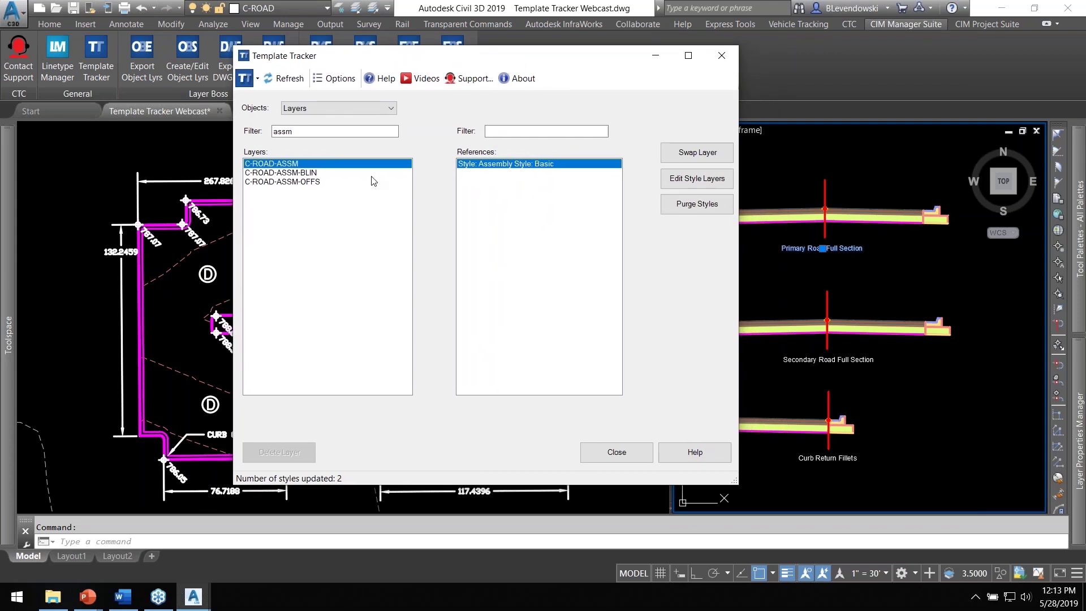
mouse_move(14, 309)
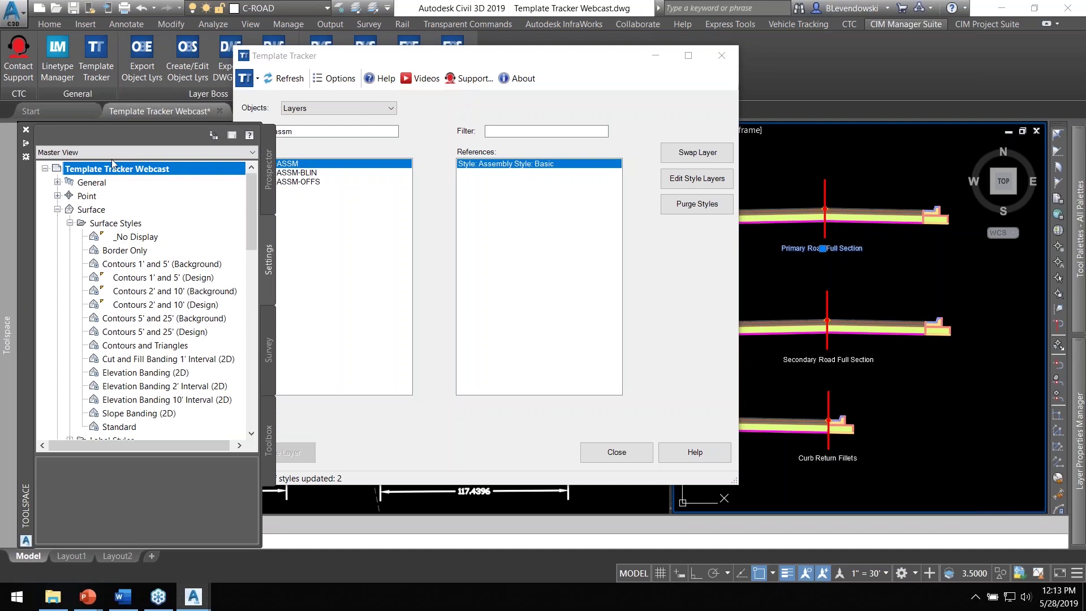
right_click(102, 168)
left_click(145, 174)
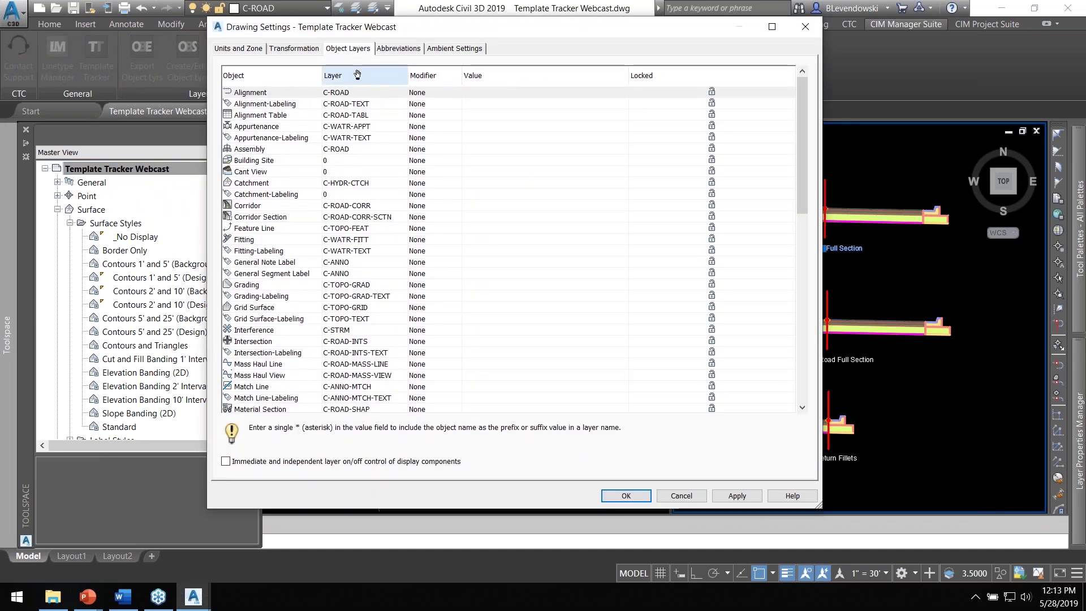
left_click(356, 74)
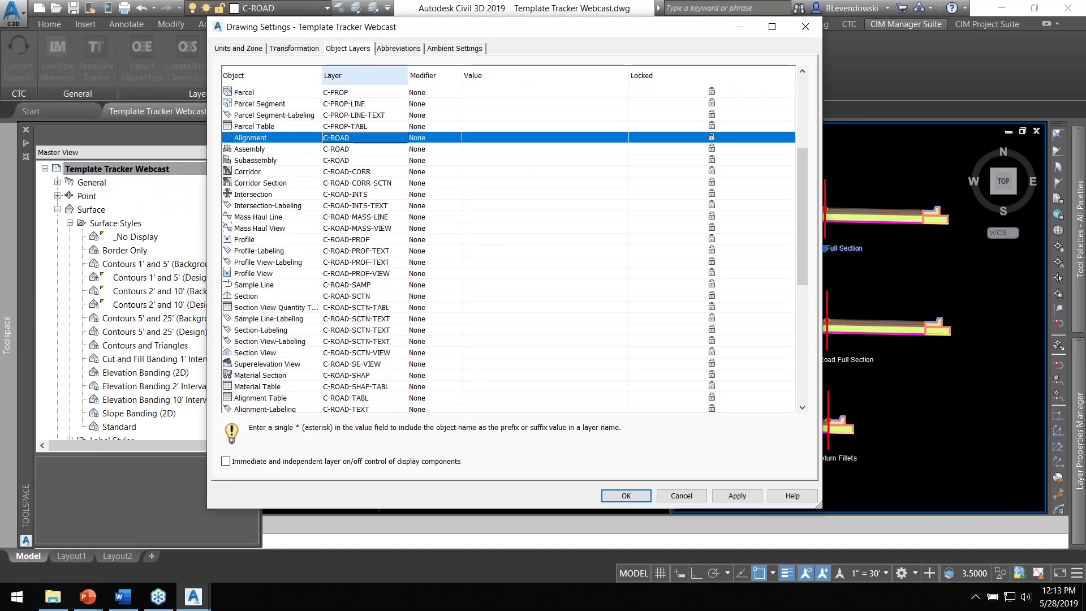
left_click(290, 148)
left_click(326, 160)
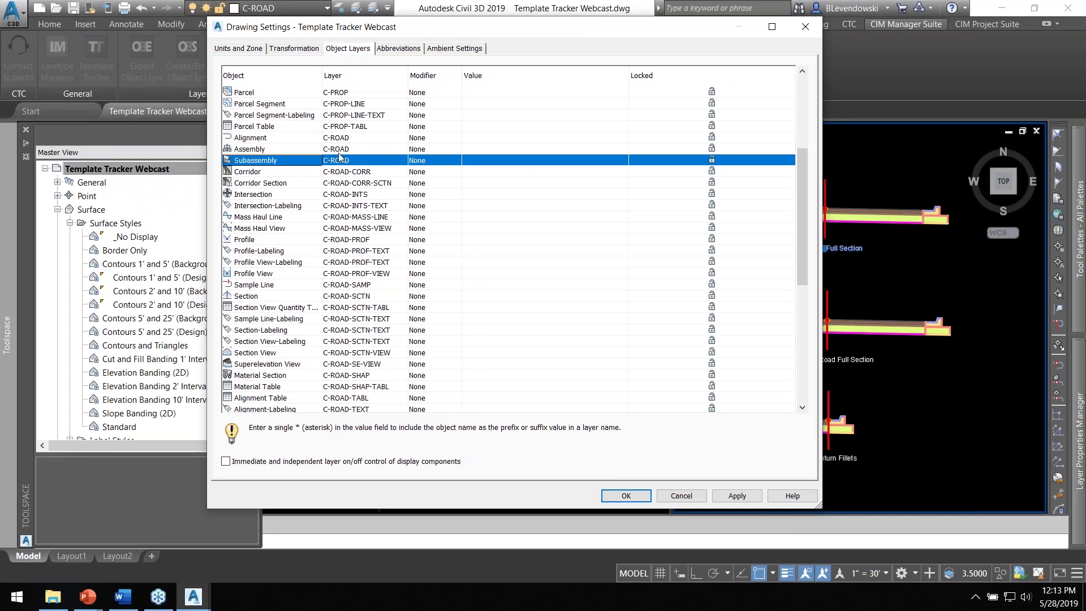
left_click(682, 494)
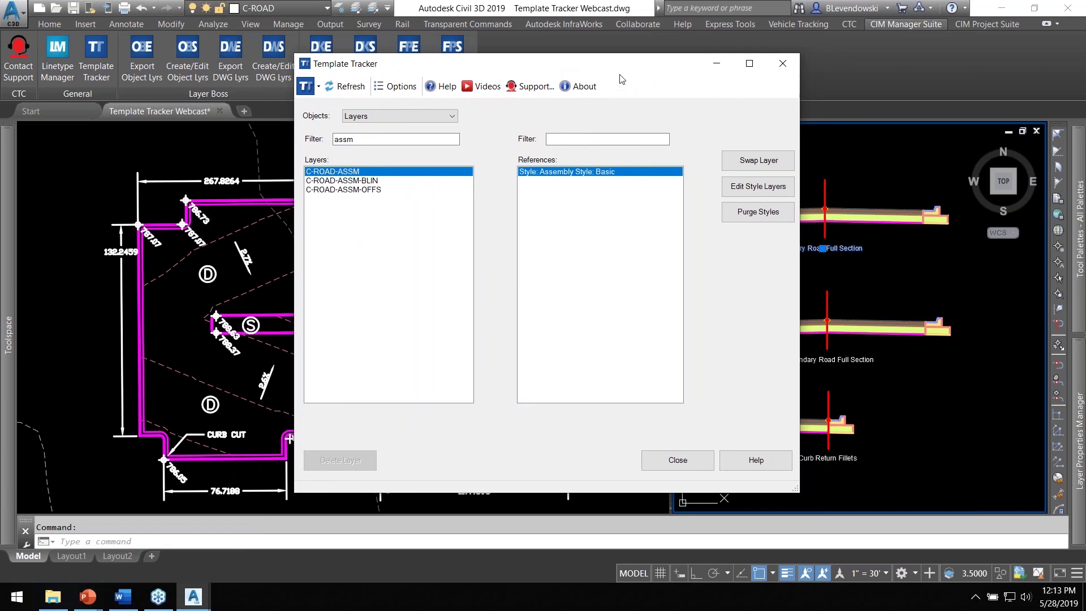
Move the Template Tracker window off the assembly viewport and close it.
left_click_drag(654, 63, 515, 48)
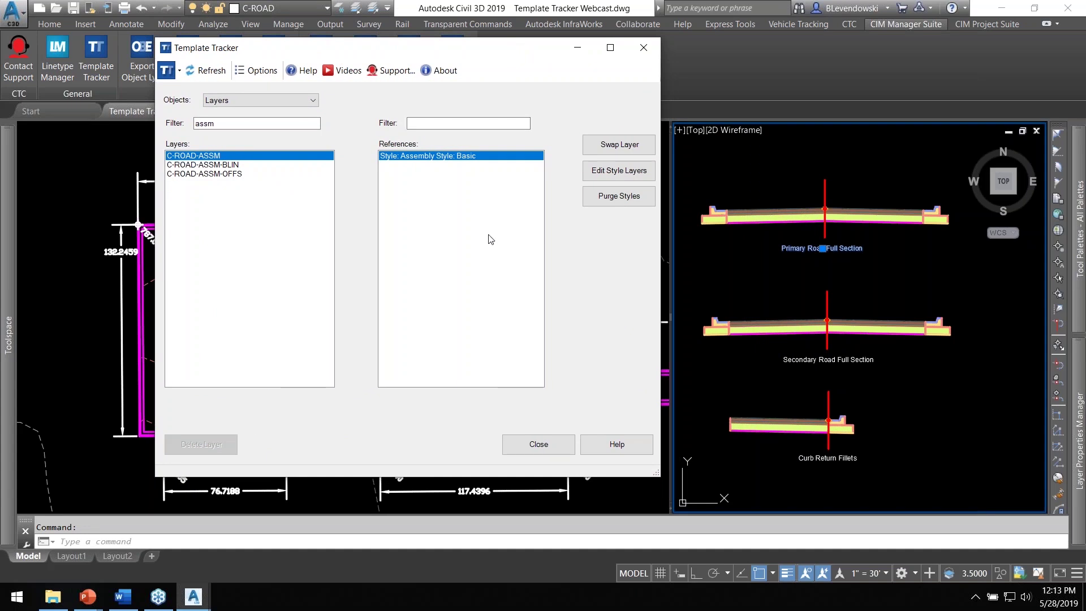
left_click_drag(491, 52, 516, 61)
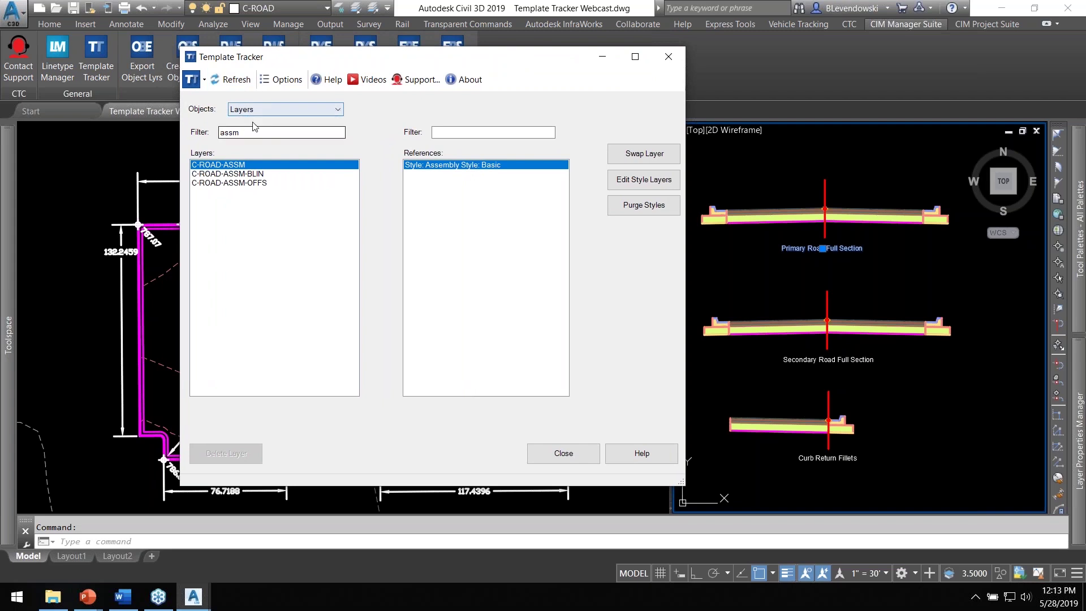
left_click(563, 453)
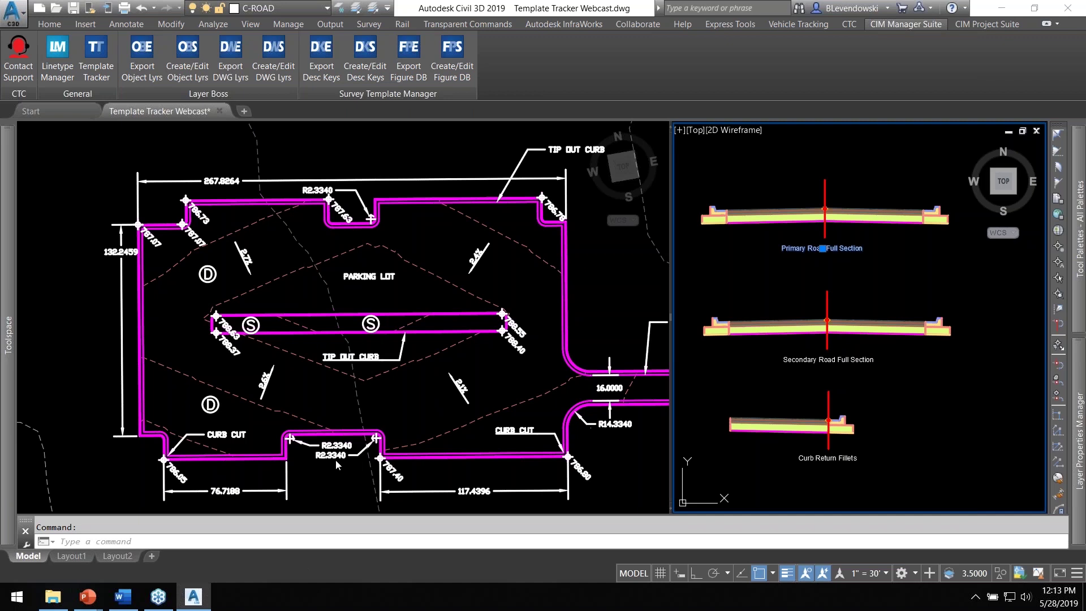
Create a new drawing from the C3D Design 2019 - CTC.dwt template.
left_click(20, 20)
left_click(46, 84)
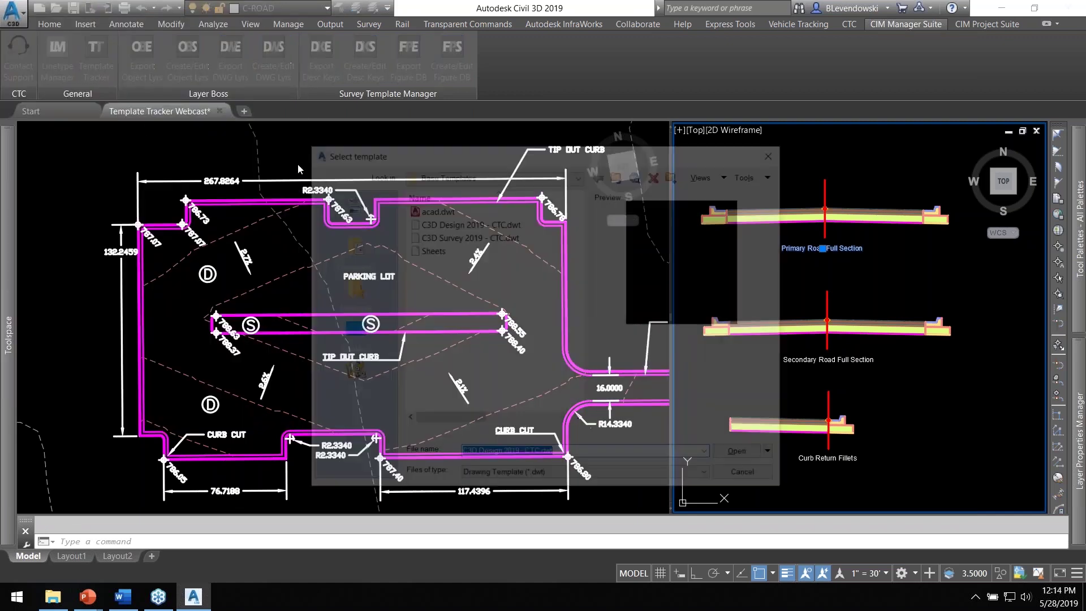
double_click(468, 226)
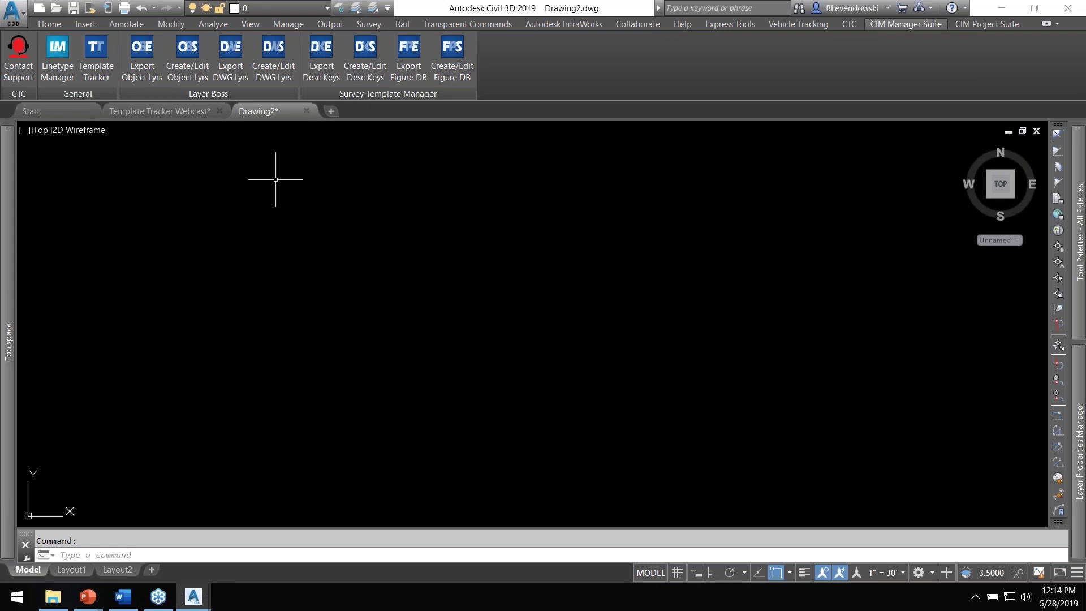
Export the current drawing's layers with Layer Boss to Layers Properties Manager.xlsx, replacing the existing file.
left_click(238, 68)
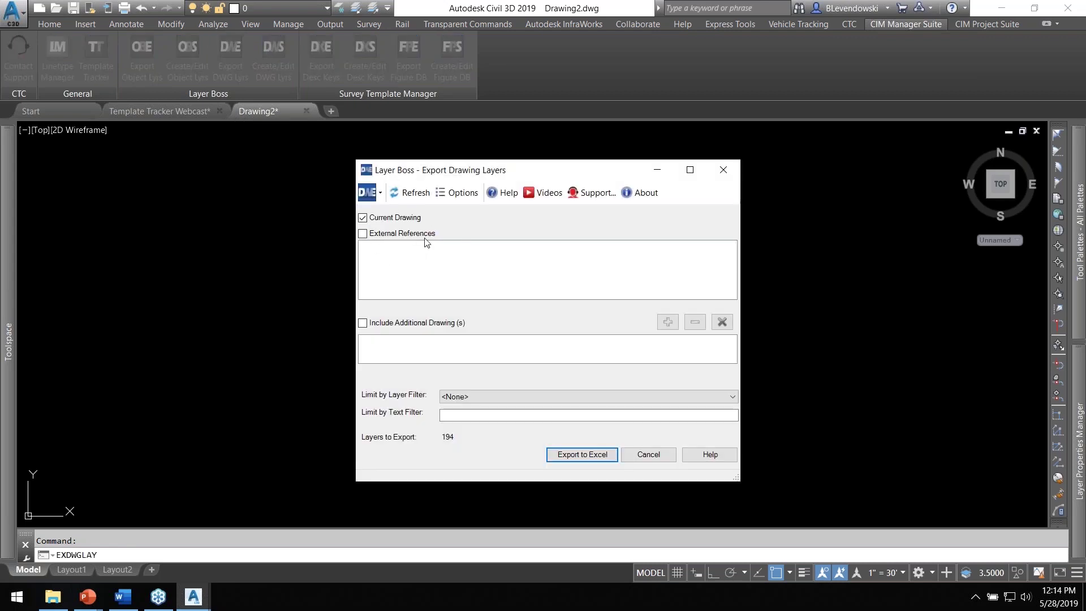
left_click_drag(528, 170, 521, 142)
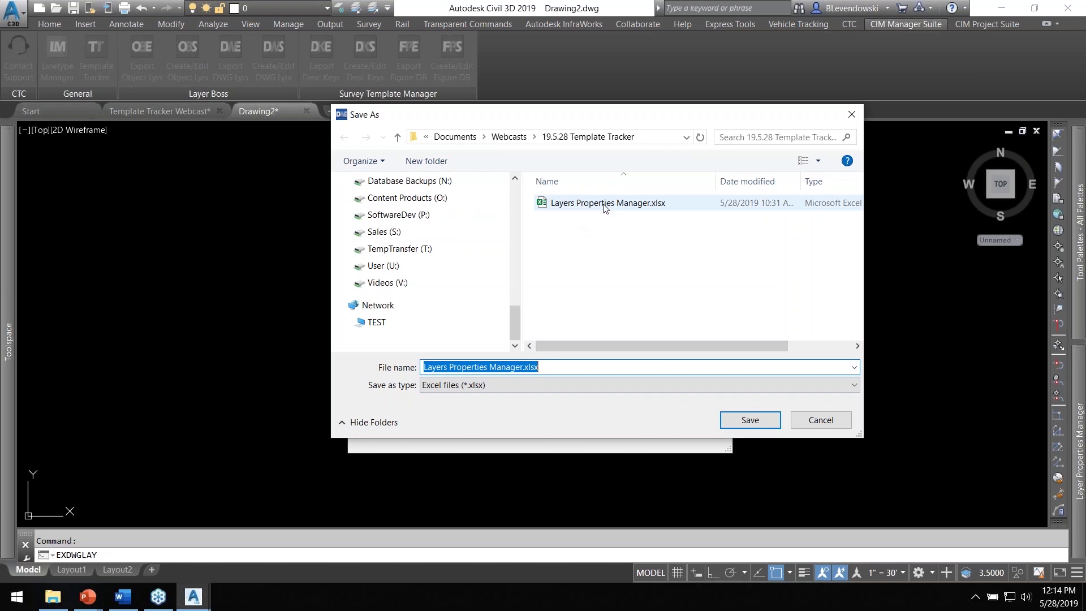
double_click(584, 205)
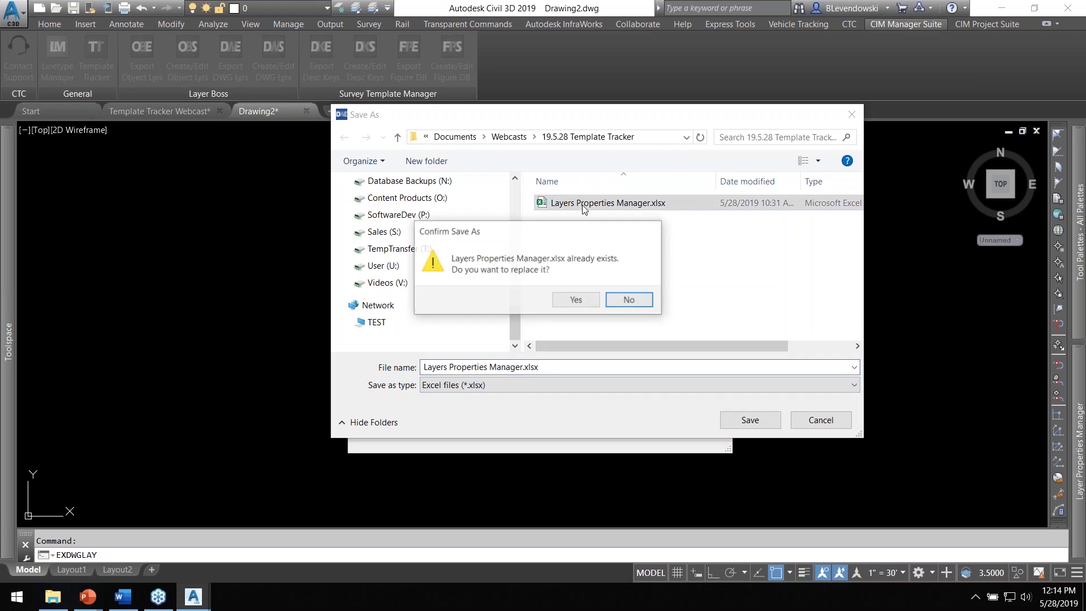
left_click(573, 301)
left_click(563, 347)
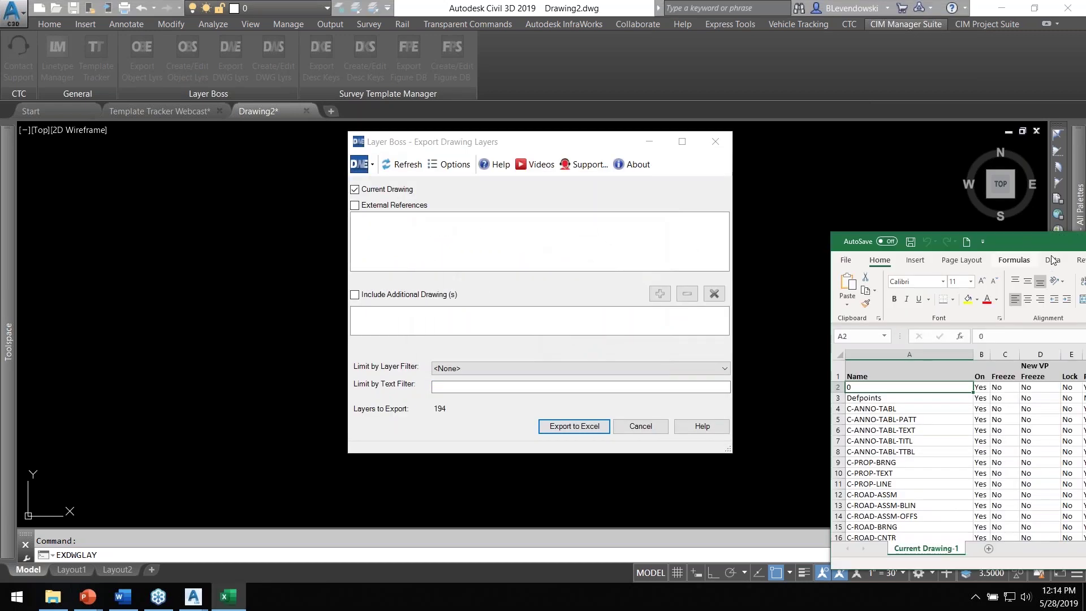
Delete the C-ANNO-TABL-TITL and C-ANNO-TABL-TTBL rows from the exported layer workbook and save it.
left_click_drag(1032, 241, 340, 1)
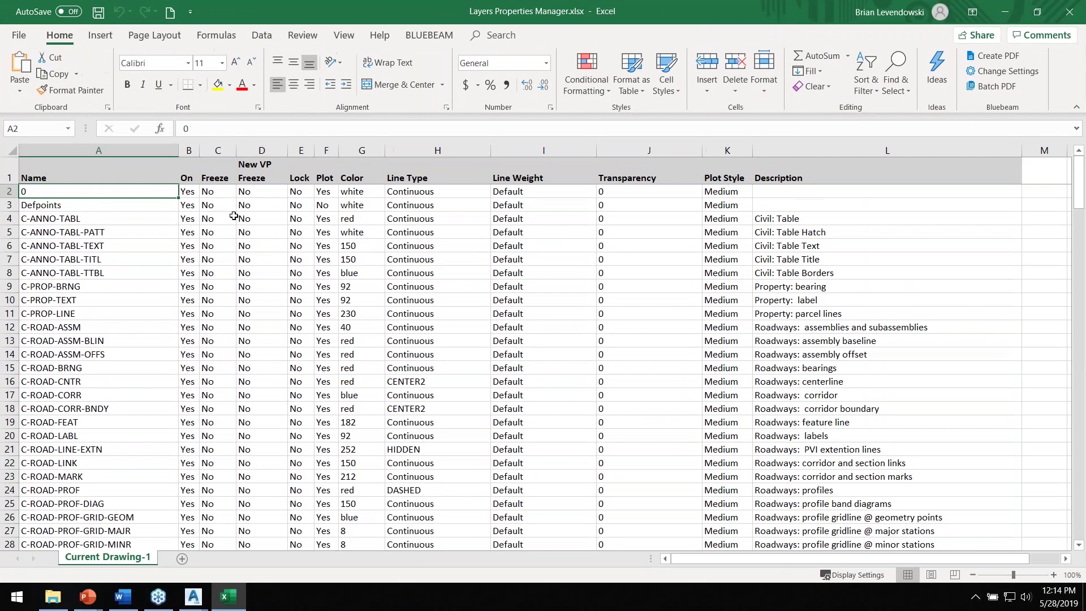
left_click(101, 239)
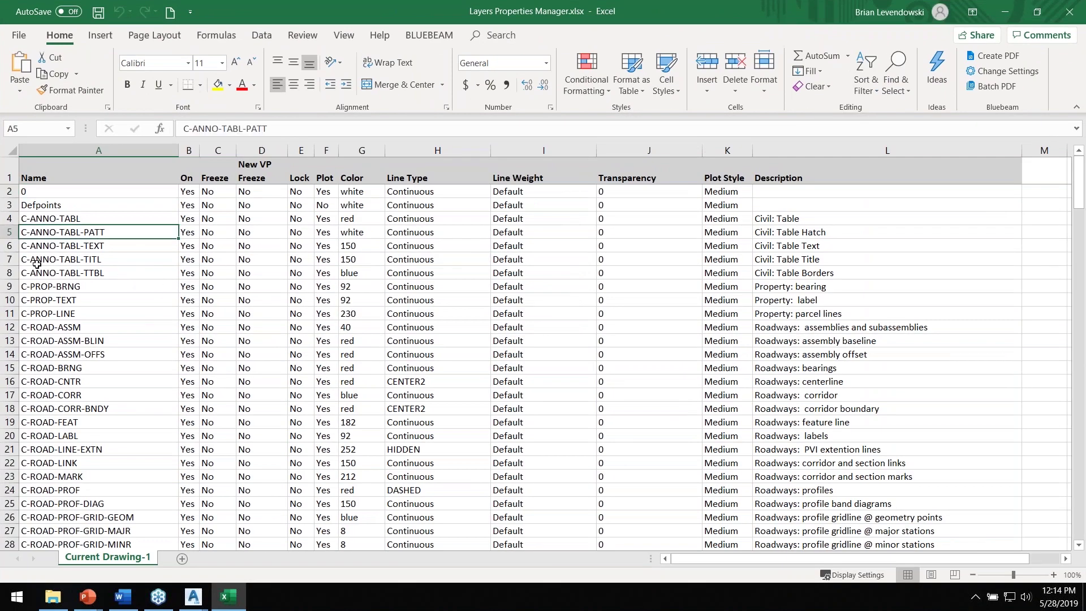
left_click(9, 259)
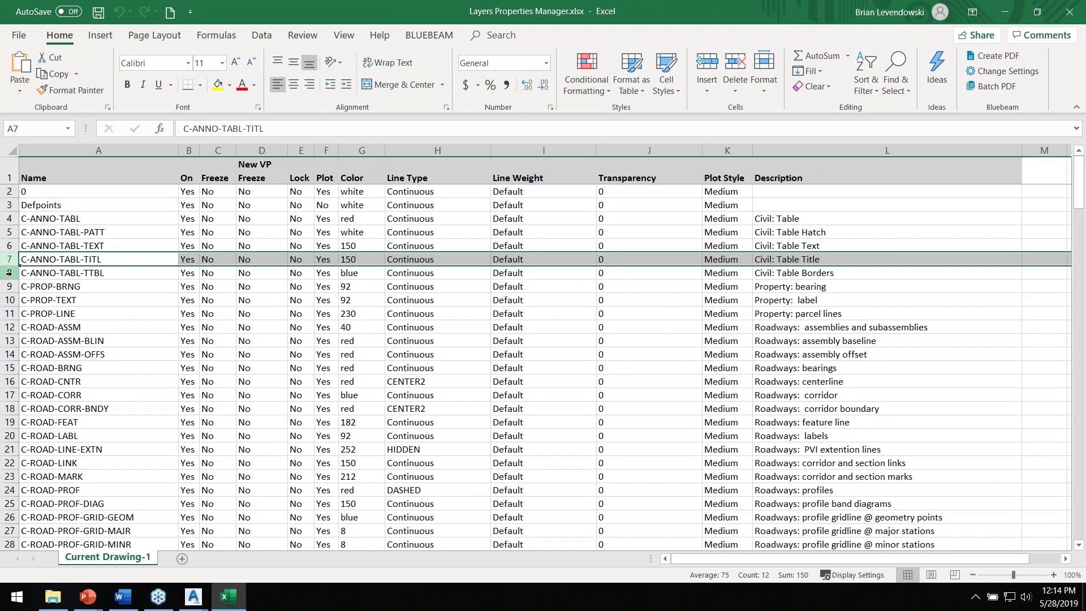
left_click_drag(9, 272, 9, 277)
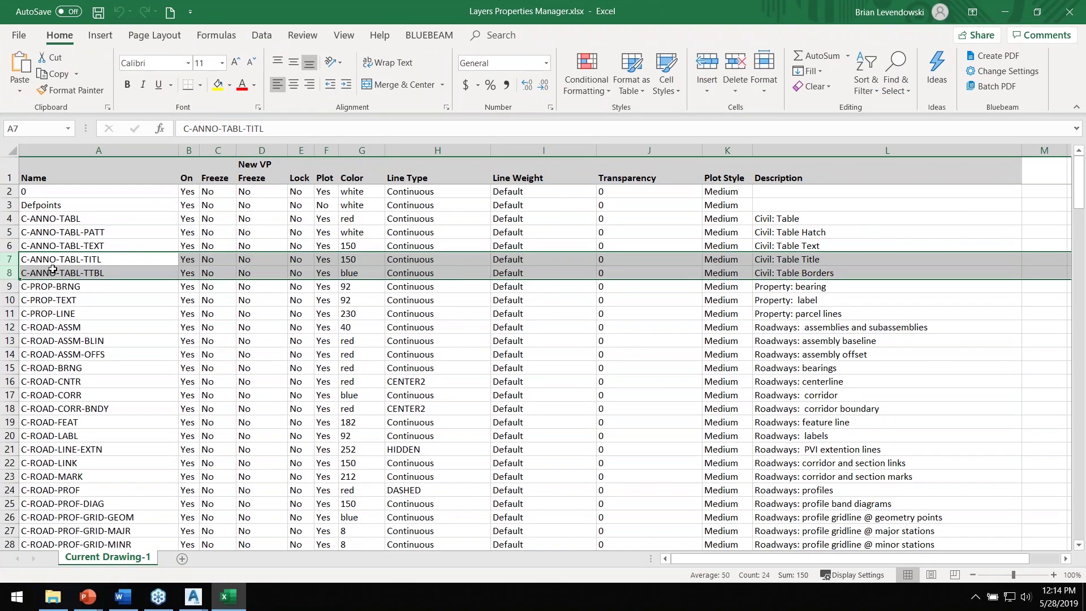
right_click(115, 264)
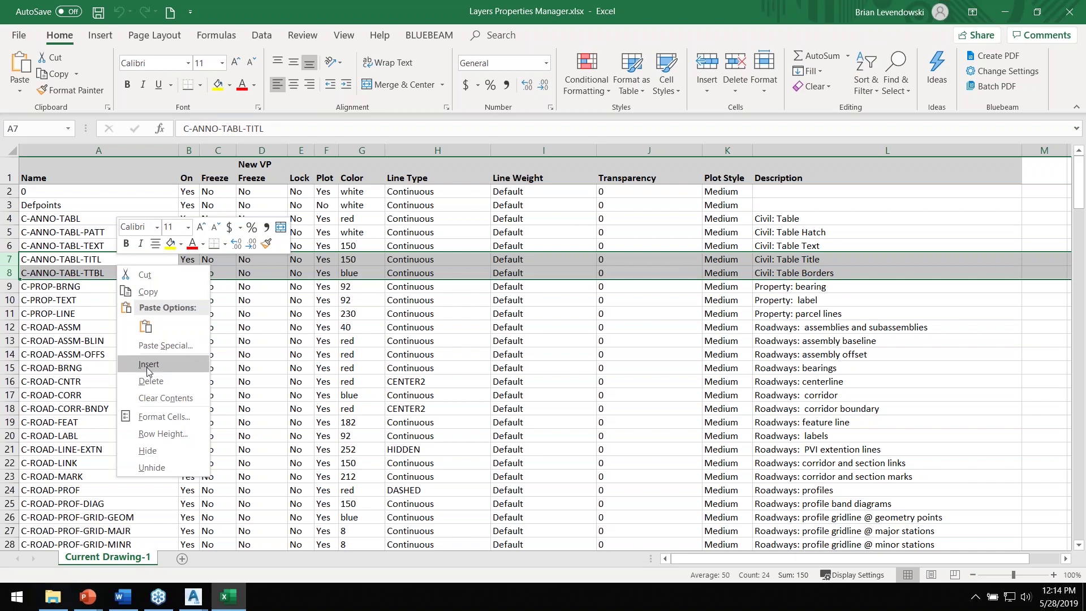
left_click(150, 381)
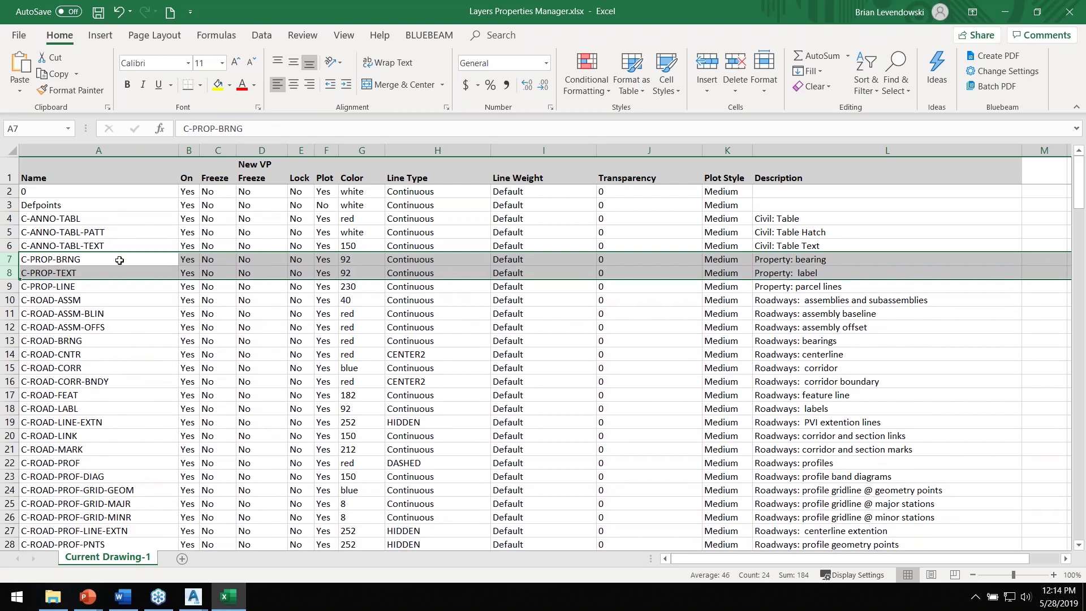
left_click(116, 245)
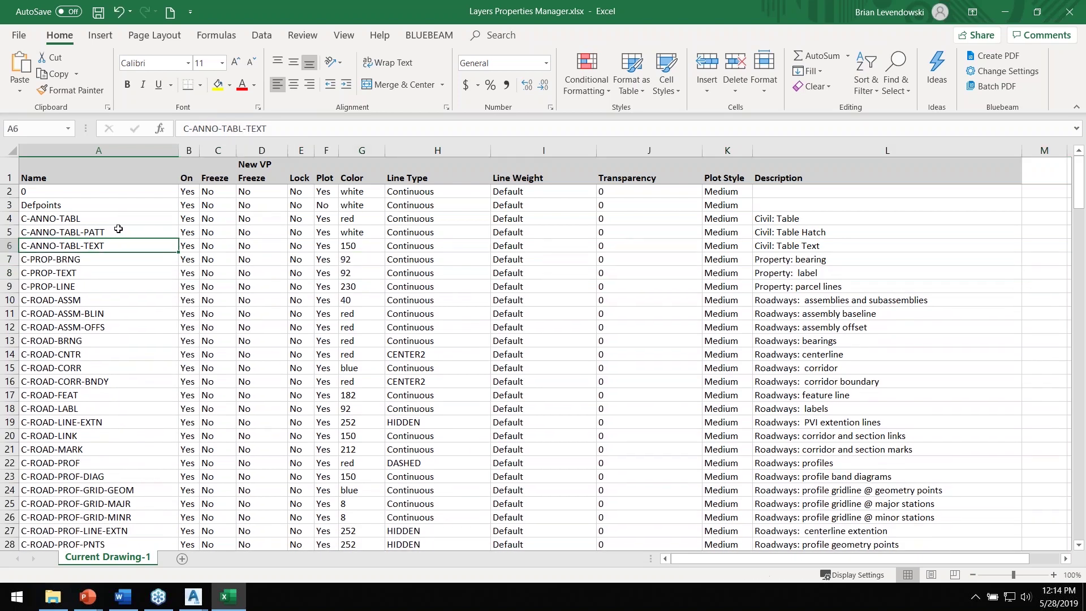
left_click(98, 13)
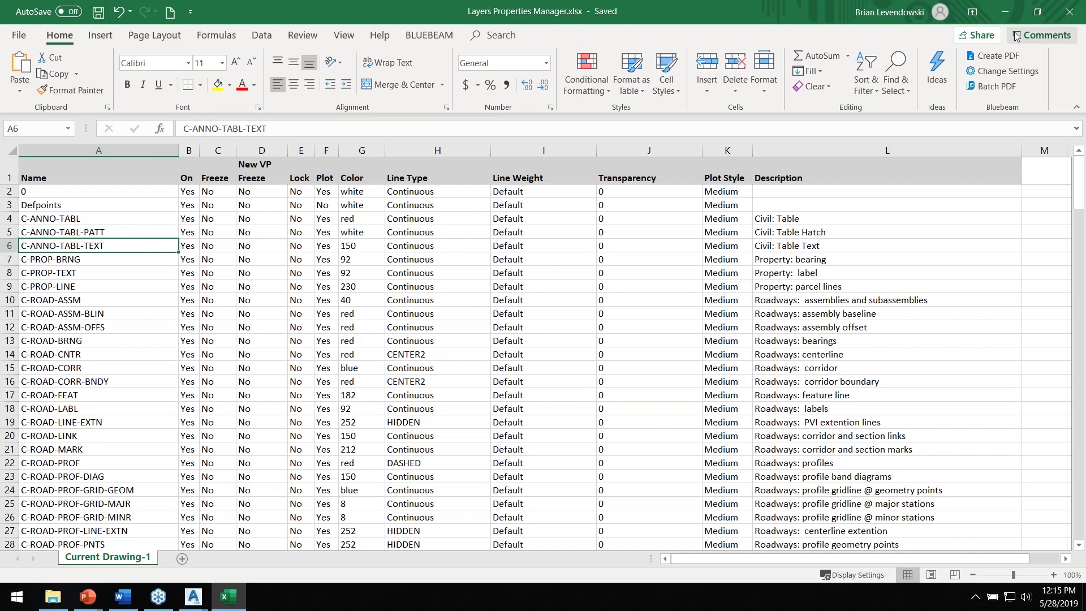
Return to Civil 3D, close the layer export, and load Layers Properties Manager.xlsx to sync the current drawing's layers.
left_click(1004, 12)
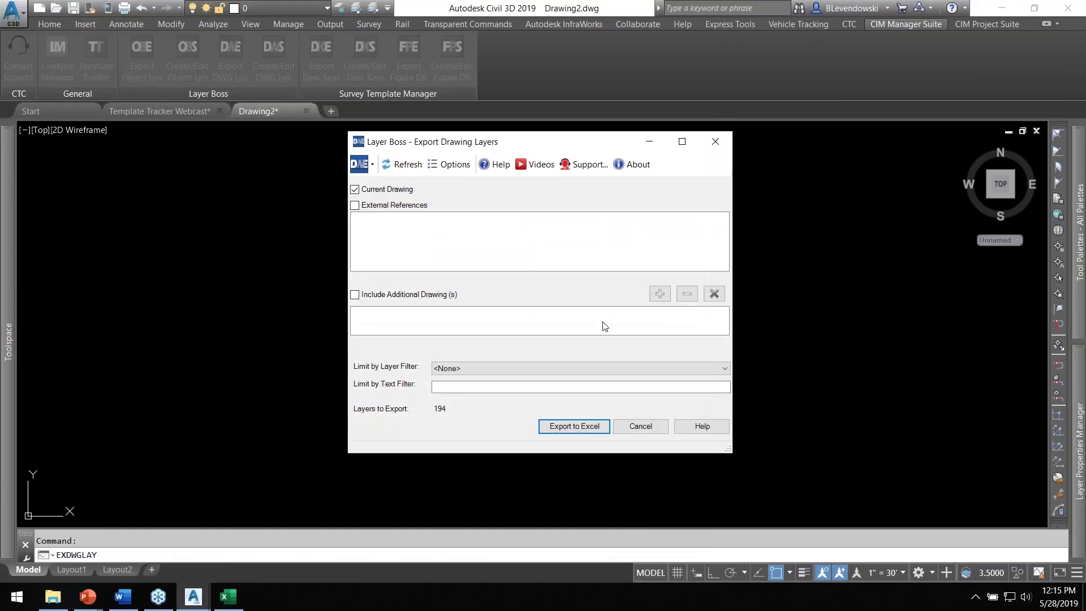
left_click(641, 426)
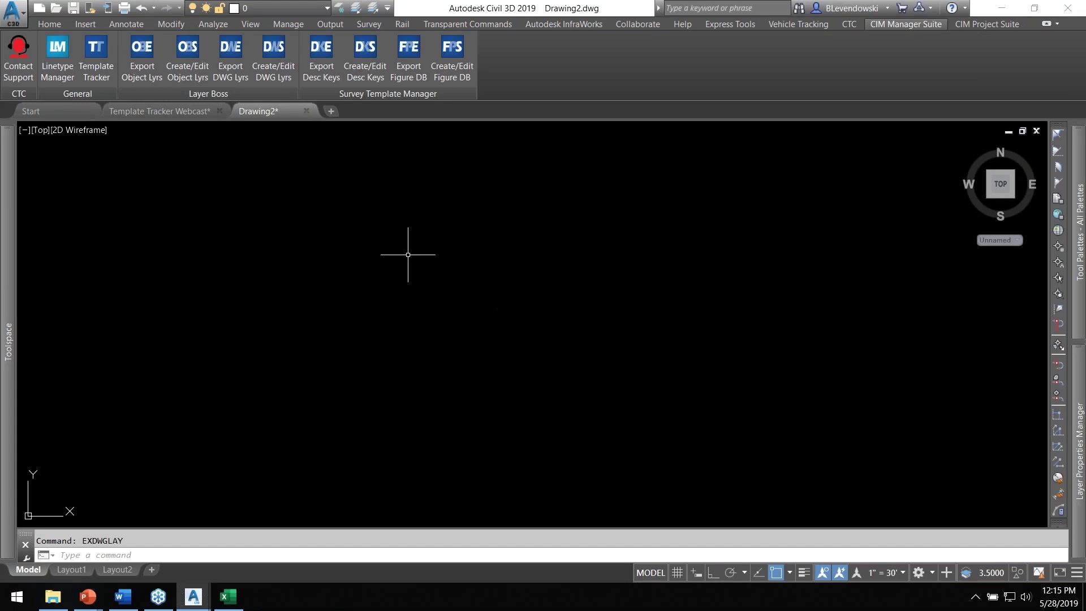
left_click(276, 56)
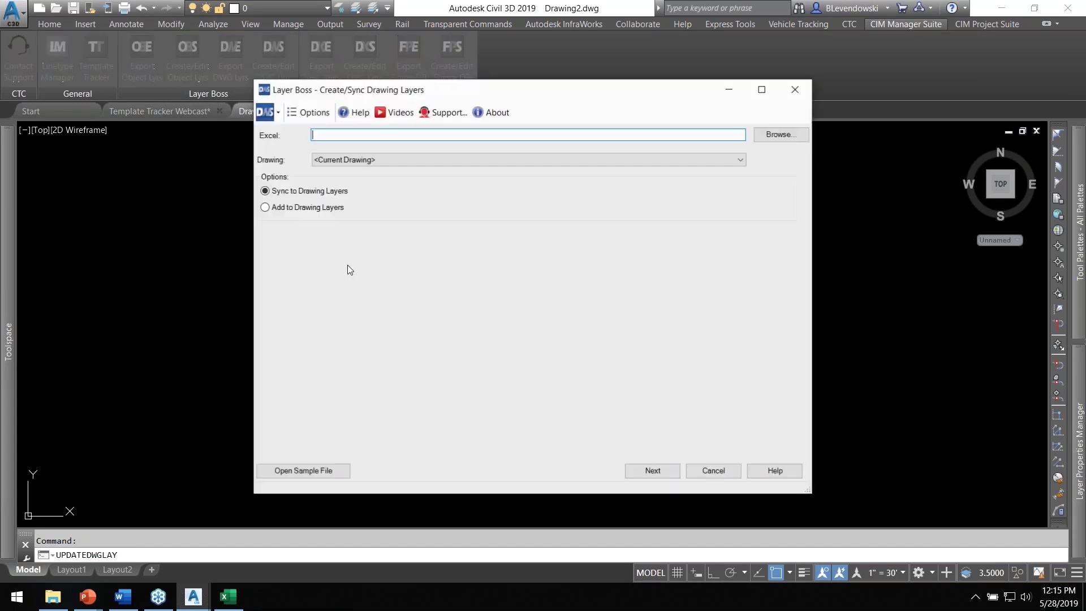
left_click(776, 134)
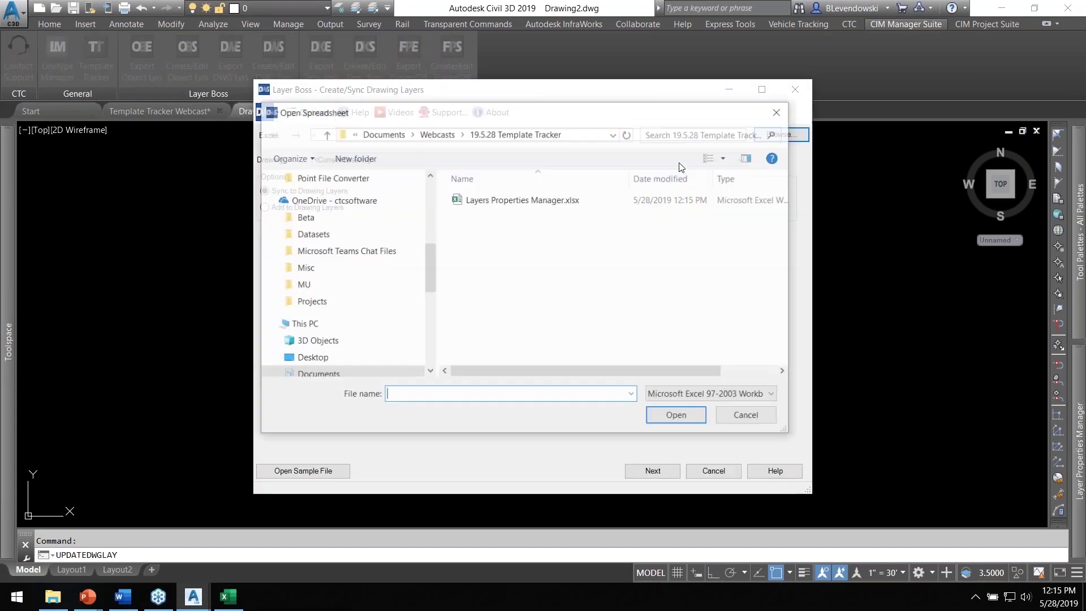
double_click(499, 201)
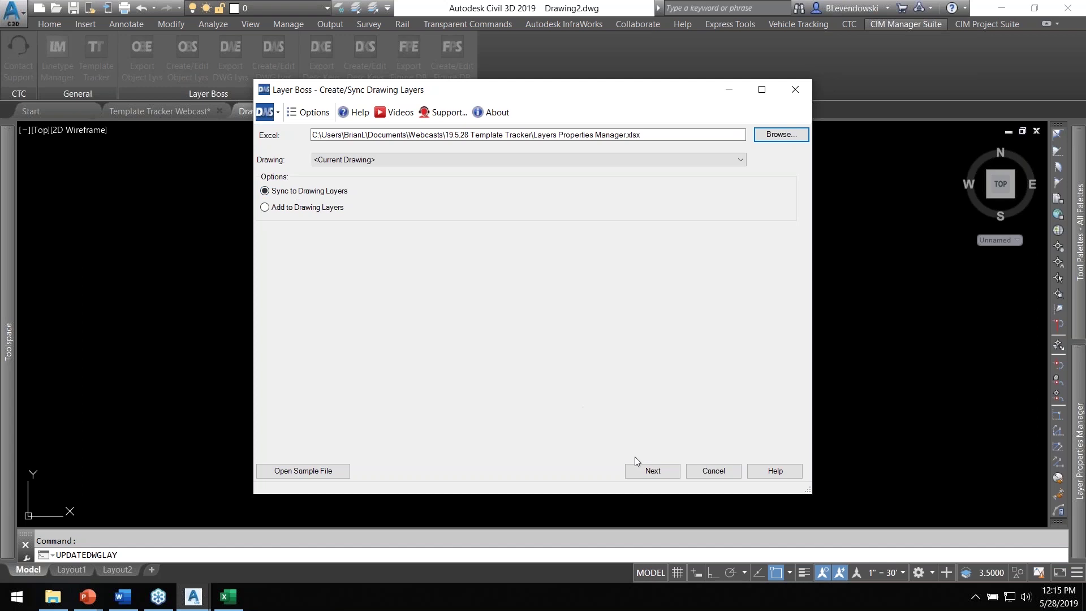
left_click(652, 471)
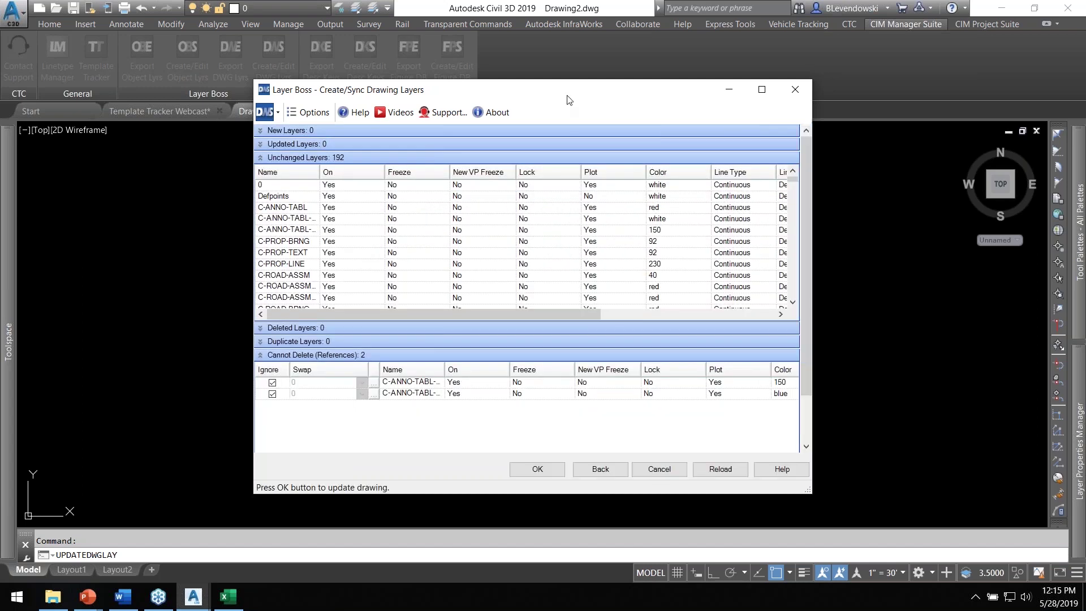
Stop ignoring C-ANNO-TABL-TITL among the layers that cannot be deleted and set its swap layer to C-ANNO-TABL.
double_click(569, 100)
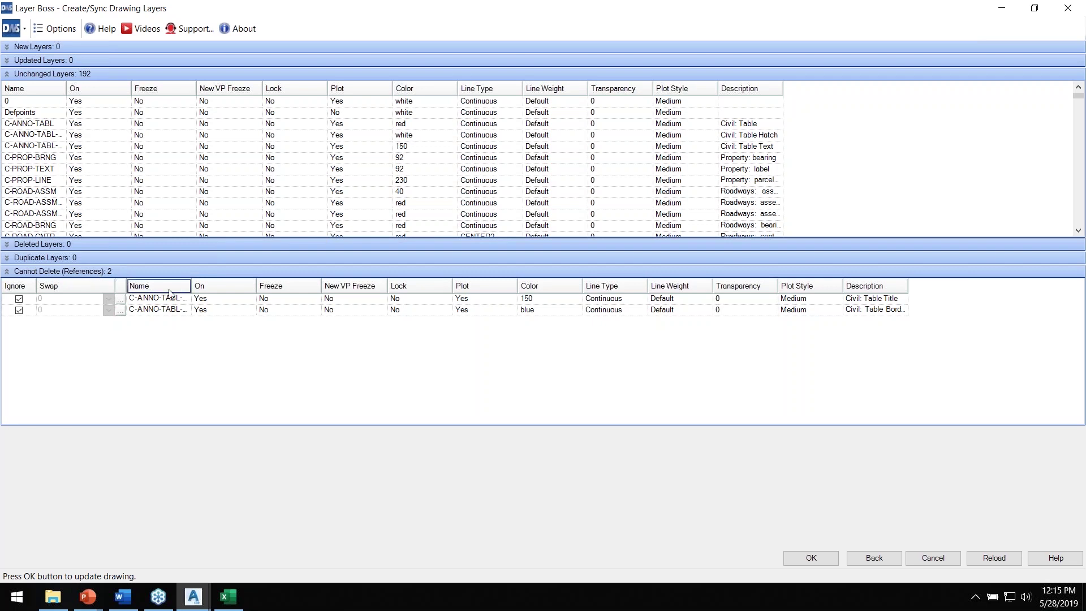
left_click_drag(191, 286, 241, 285)
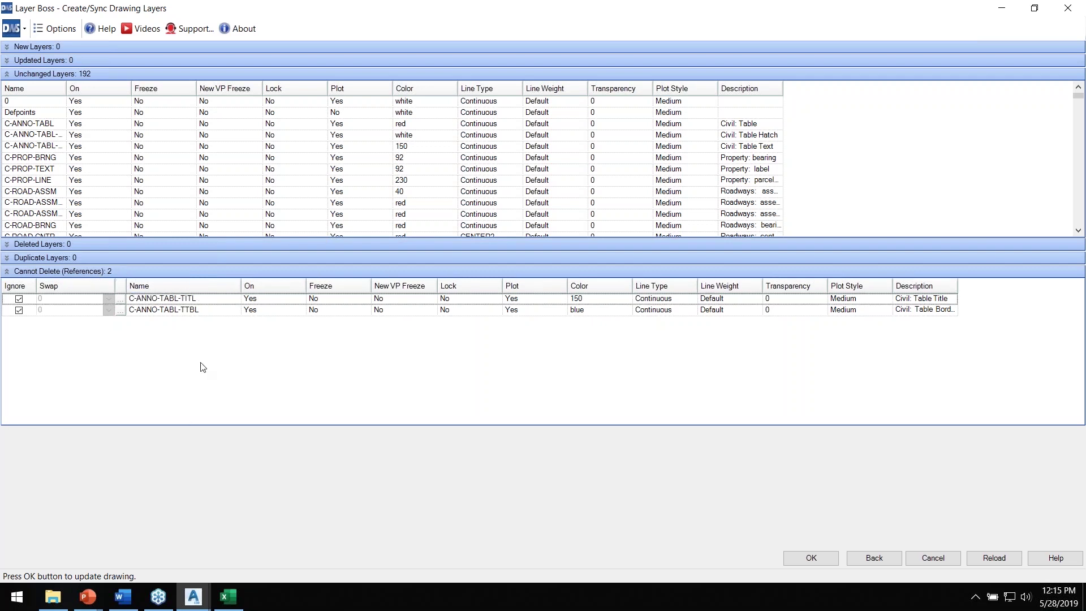
left_click(18, 299)
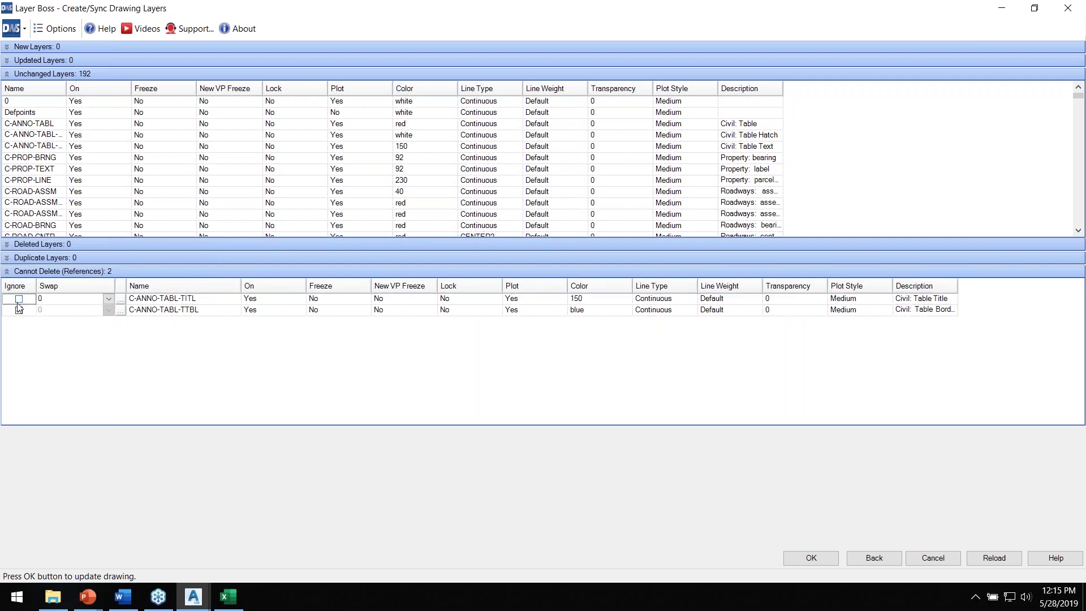
left_click(109, 298)
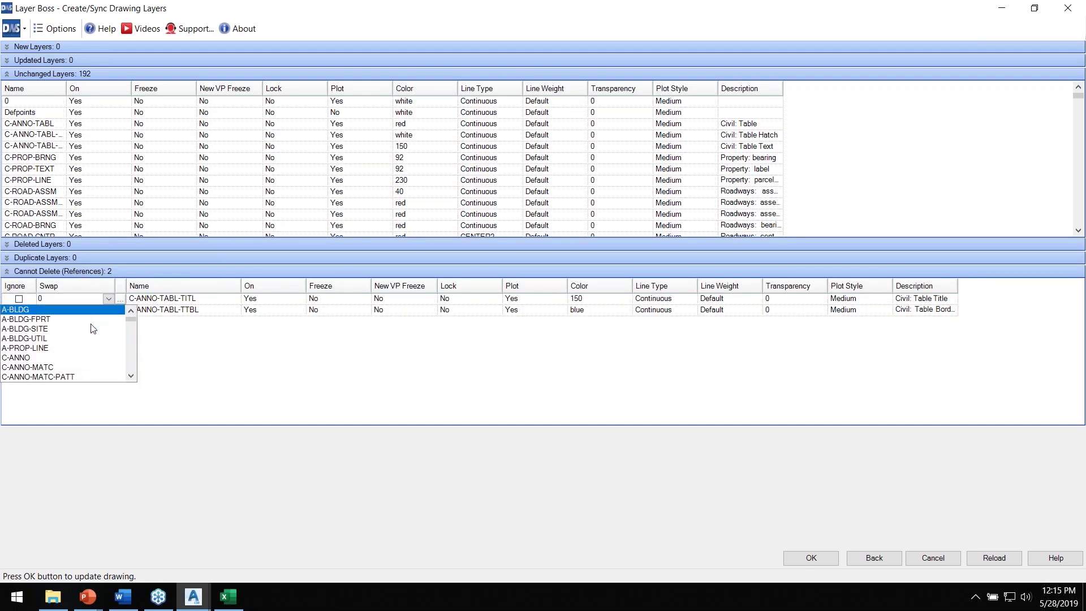
scroll(94, 329, "down", 1)
left_click(67, 368)
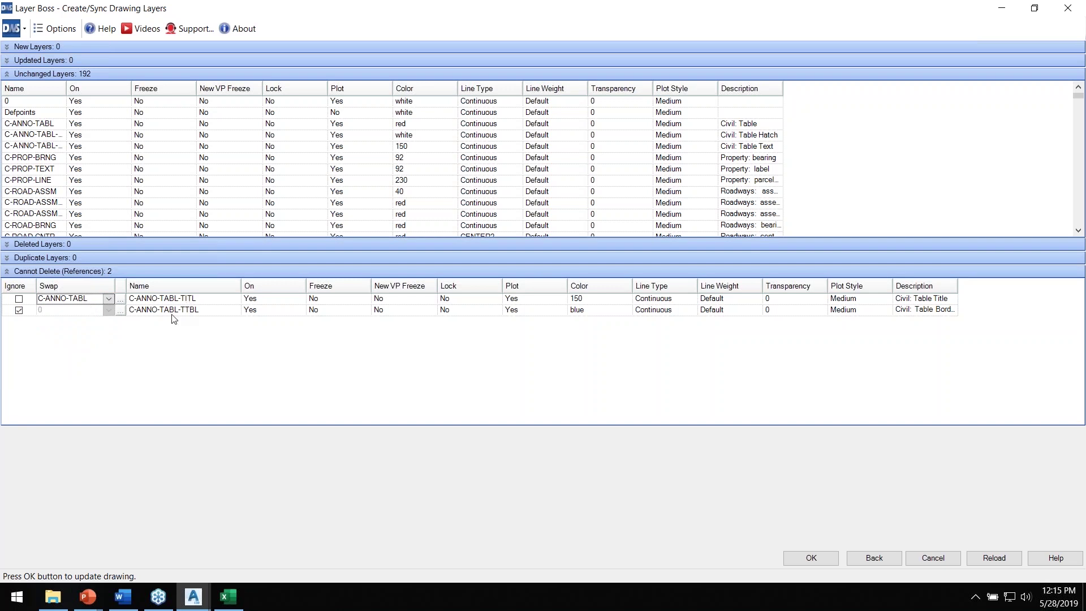
Use Template Tracker from the C-ANNO-TABL-TITL row to swap all its style references to C-ANNO-TABL, and close the tracker.
left_click(121, 301)
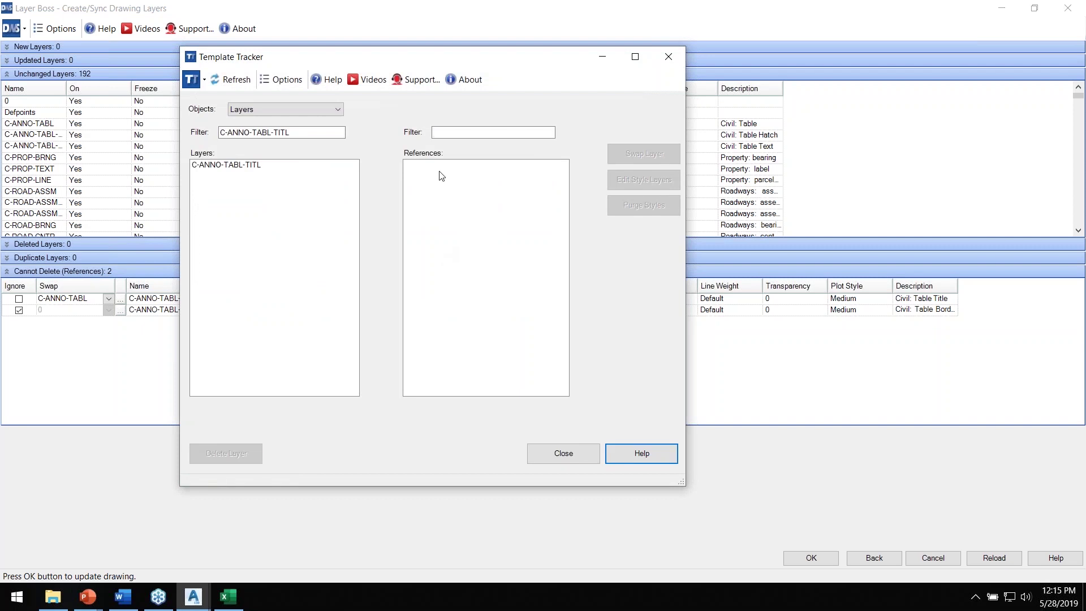
left_click_drag(456, 64, 586, 62)
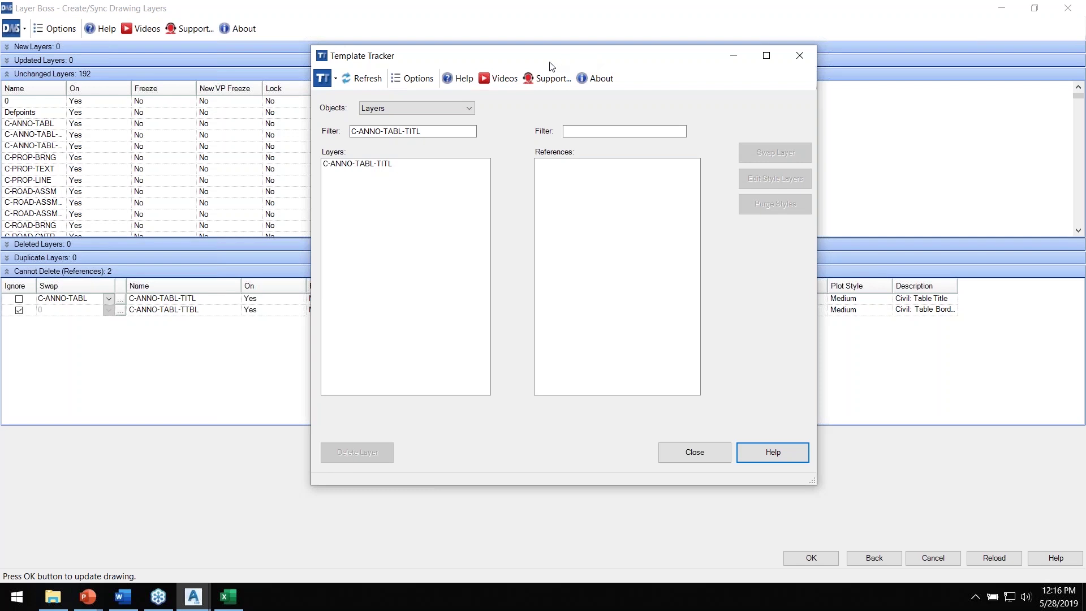
left_click(357, 164)
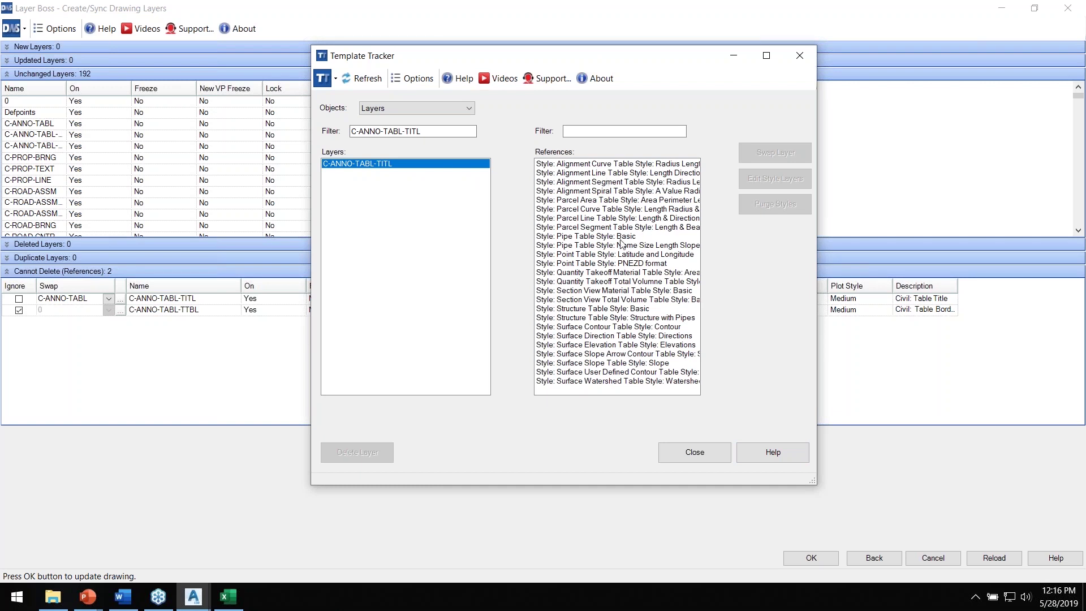
left_click(571, 164)
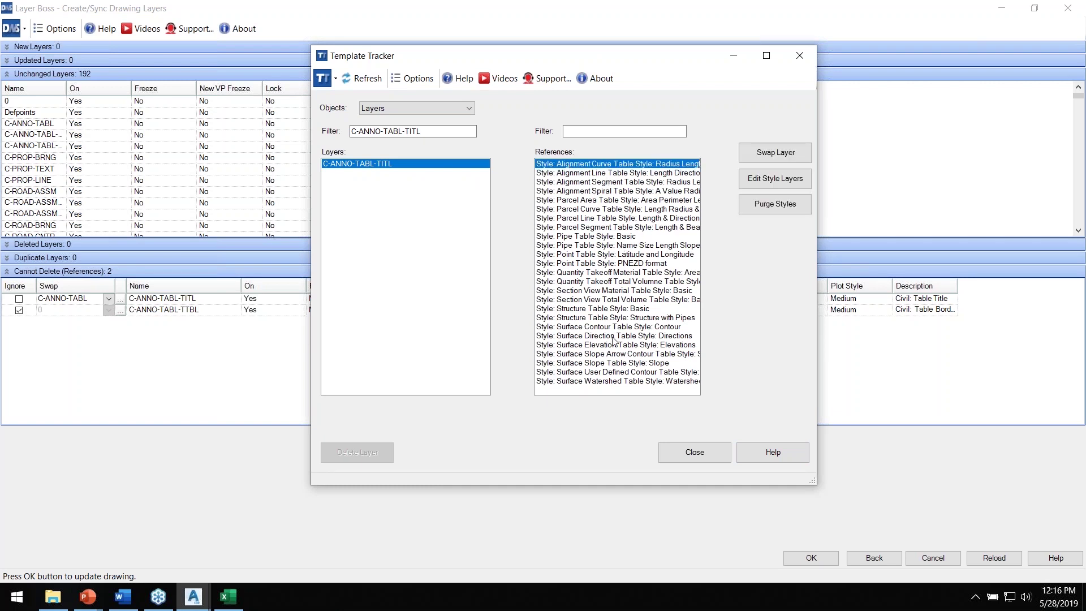
left_click(573, 382, "shift")
left_click(765, 153)
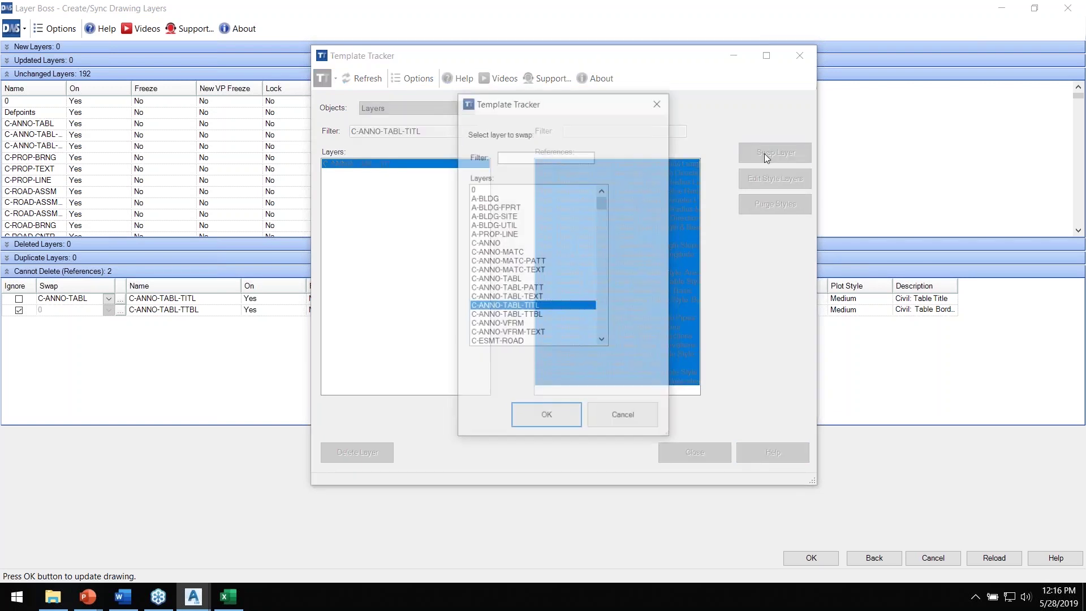
left_click(505, 279)
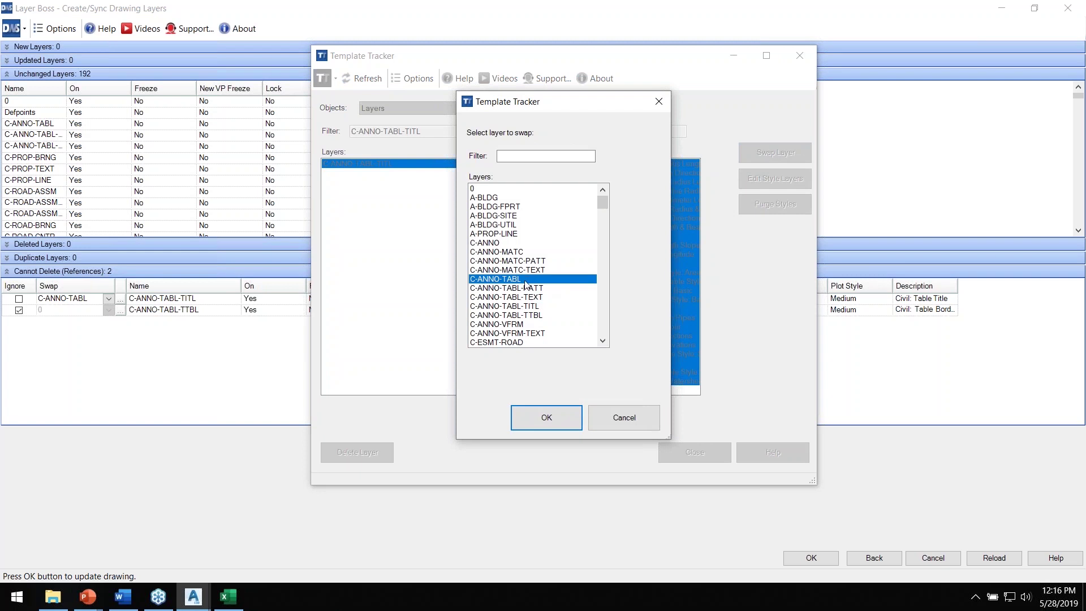
left_click(562, 413)
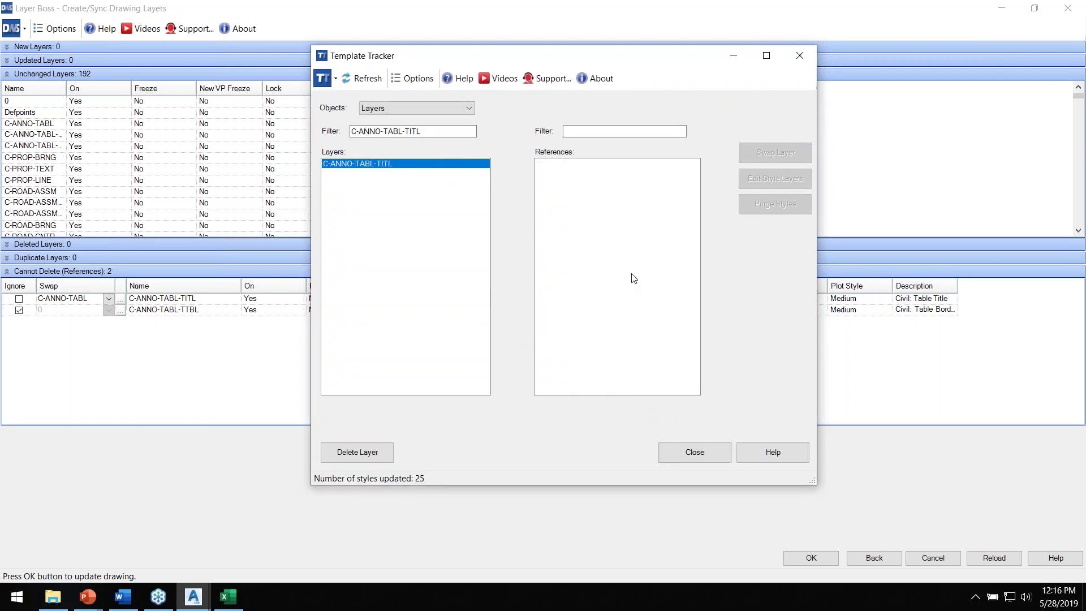
left_click(685, 453)
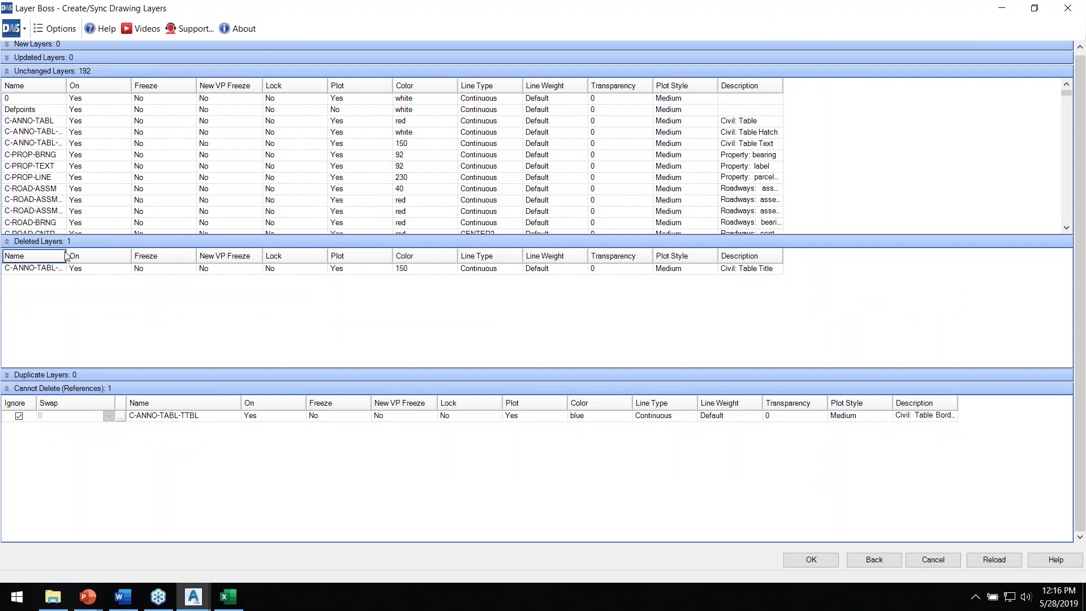
Widen the deleted layer's Name column to read it in full, and apply the layer sync to the drawing.
left_click_drag(66, 256, 140, 255)
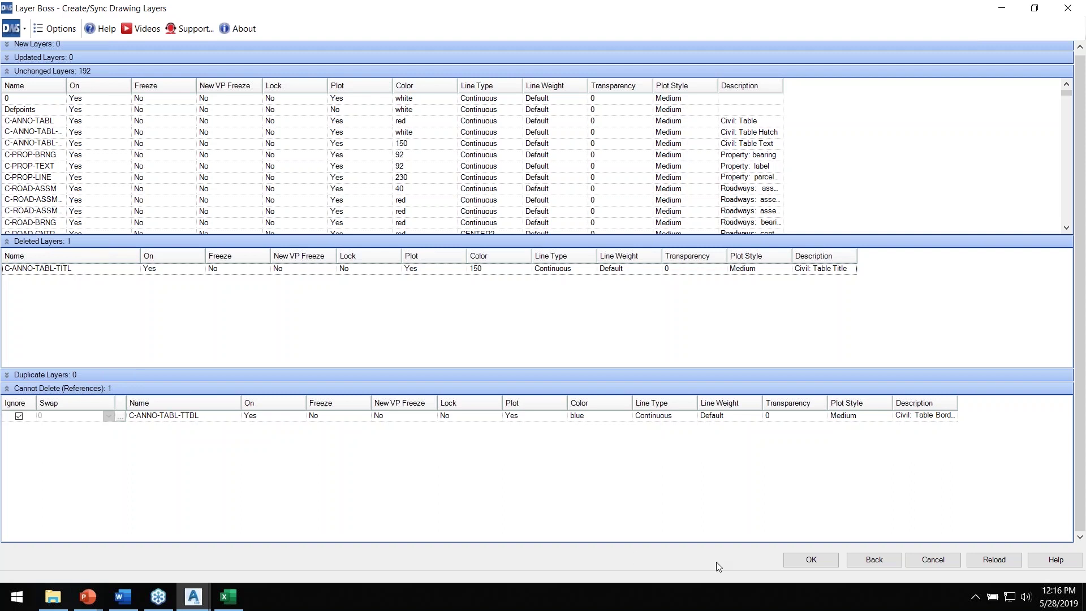
left_click(811, 559)
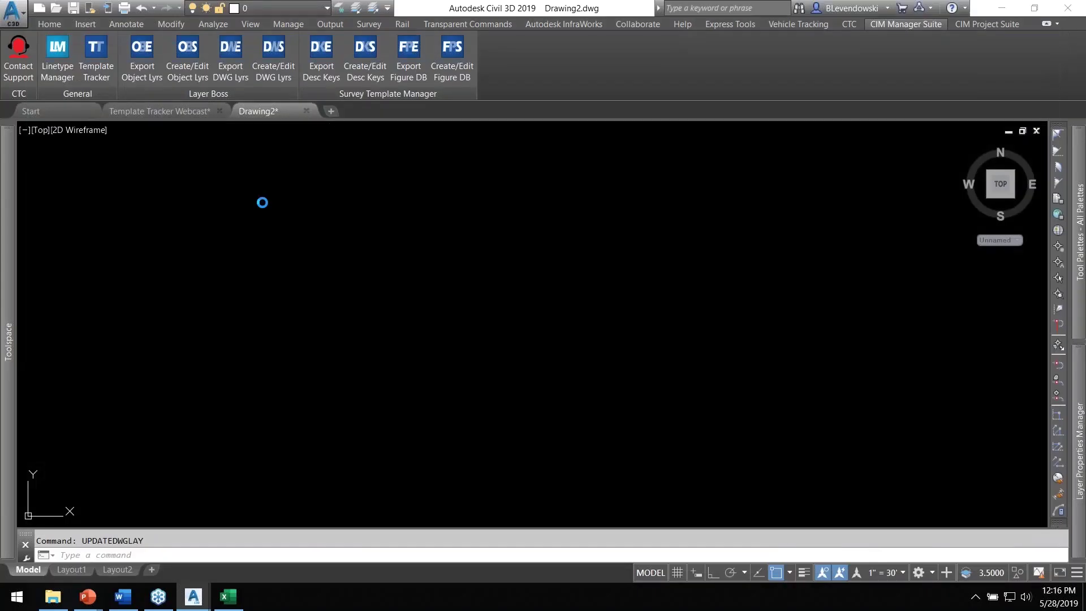
Switch to the Template Tracker Webcast drawing and activate its parking lot viewport.
left_click(359, 122)
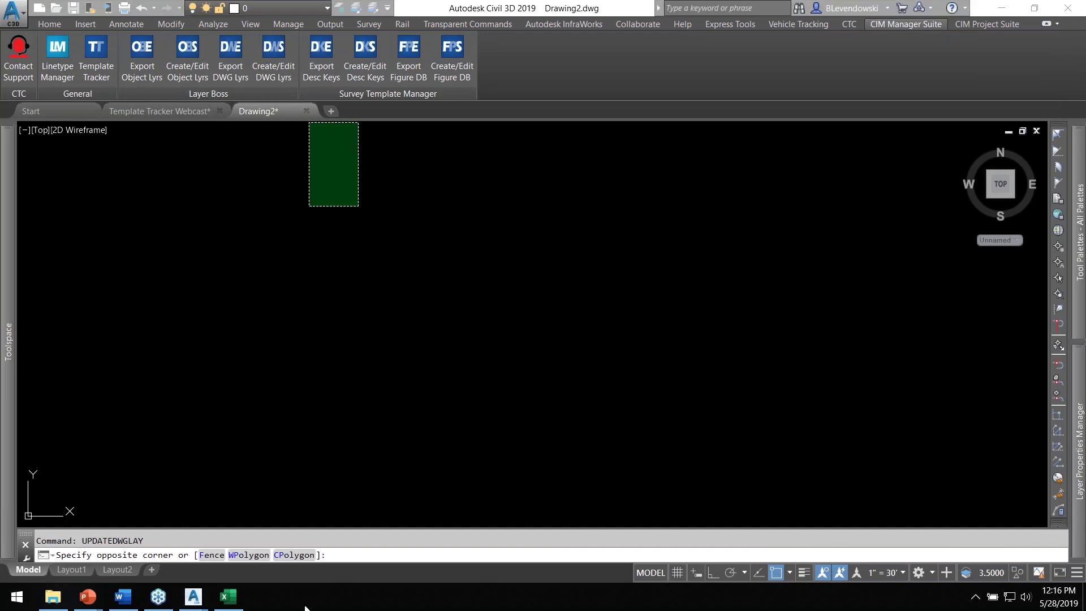
left_click(171, 113)
left_click(420, 167)
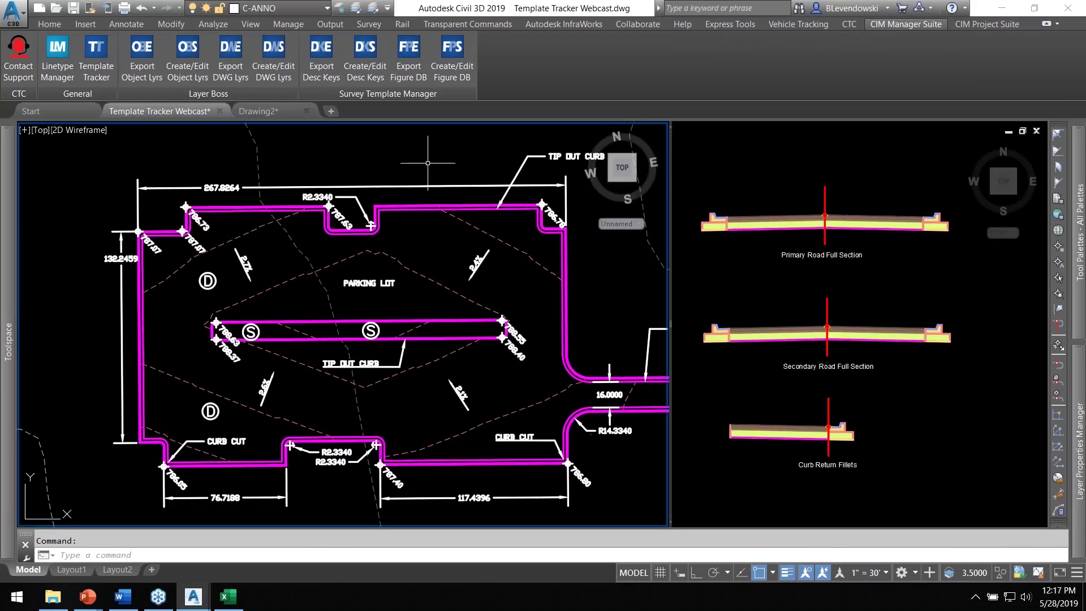
Open Template Tracker on the Template Tracker Webcast drawing.
mouse_move(420, 167)
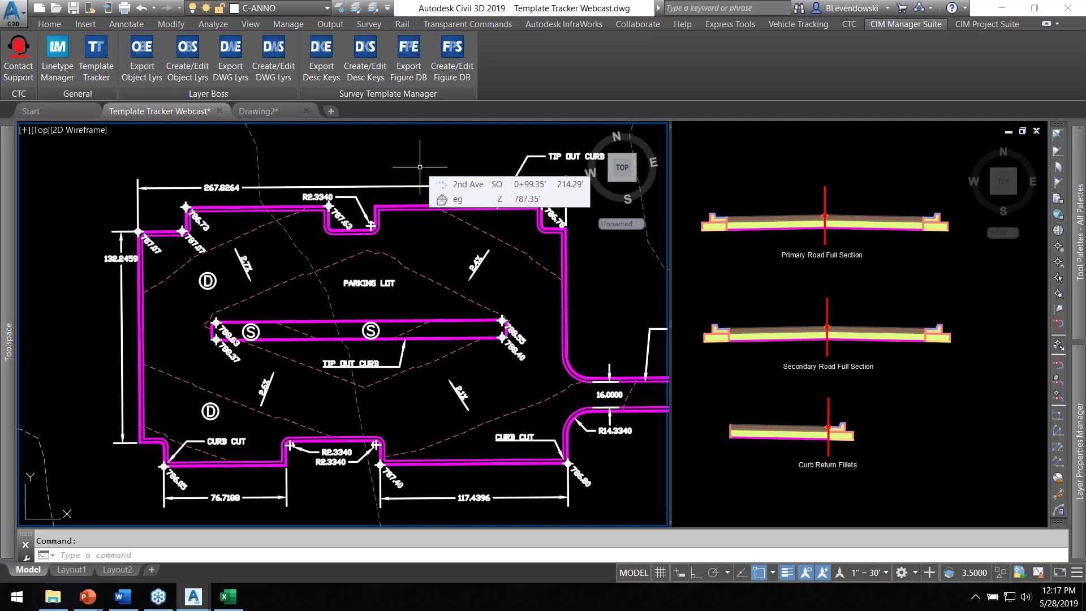
middle_click_drag(419, 167, 387, 161)
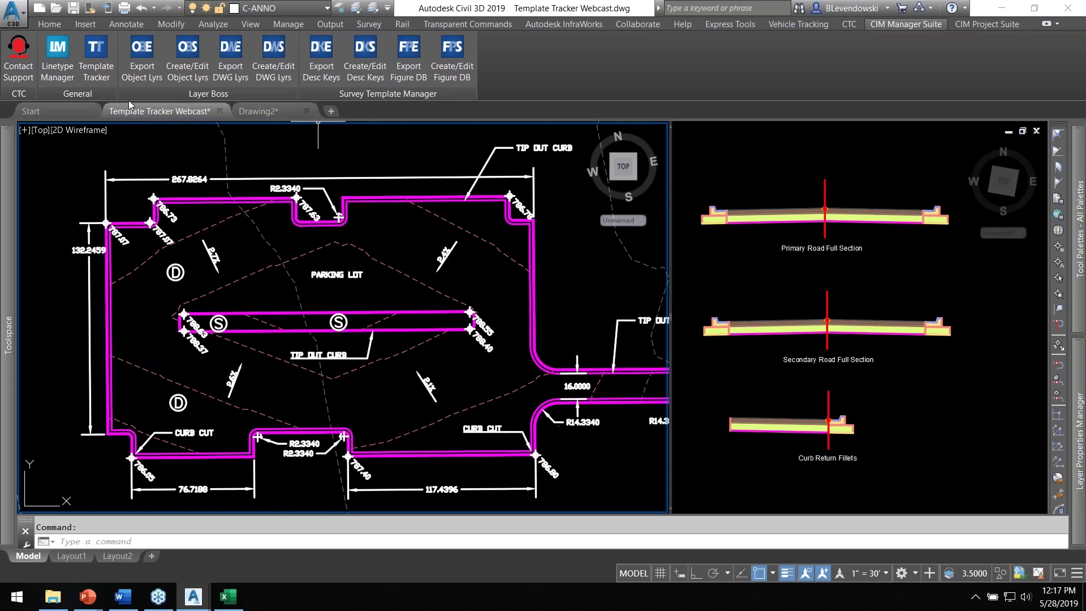
left_click(101, 56)
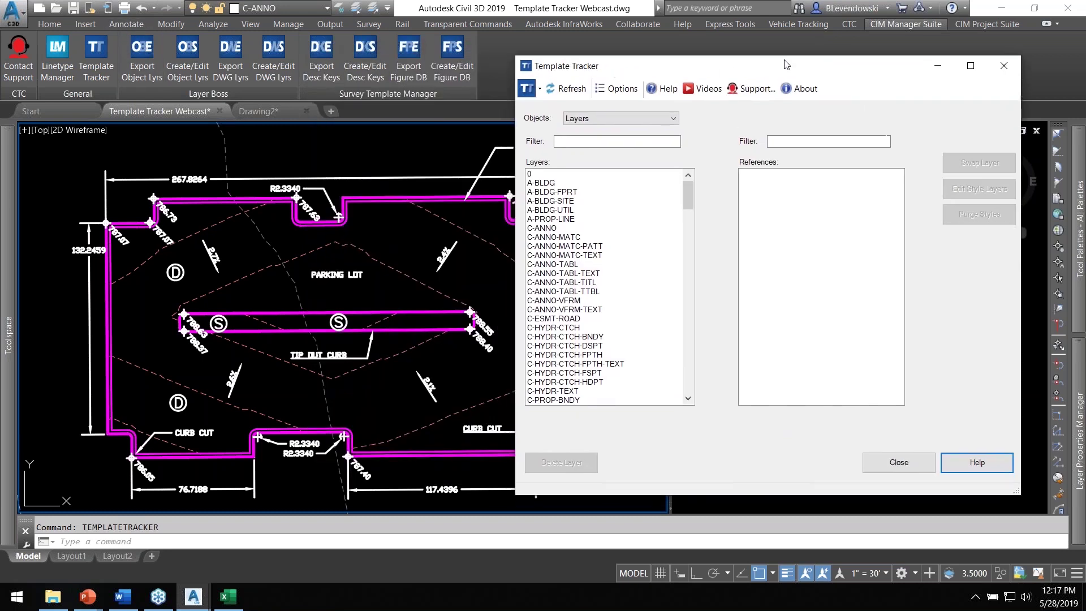
Open the Text Style manager and view the settings of the SHR text style.
left_click(128, 26)
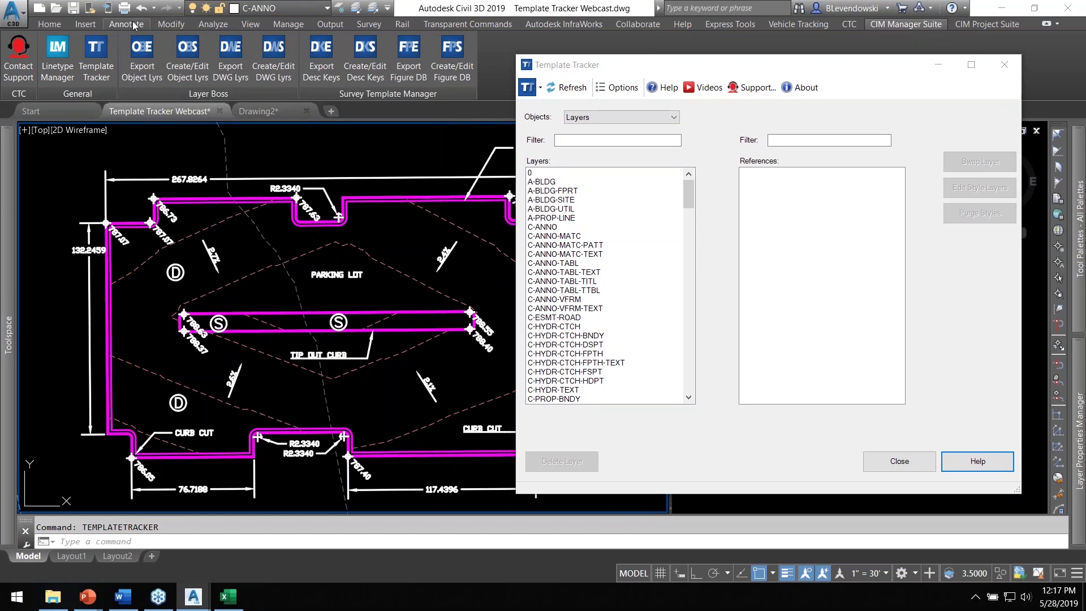
left_click(285, 93)
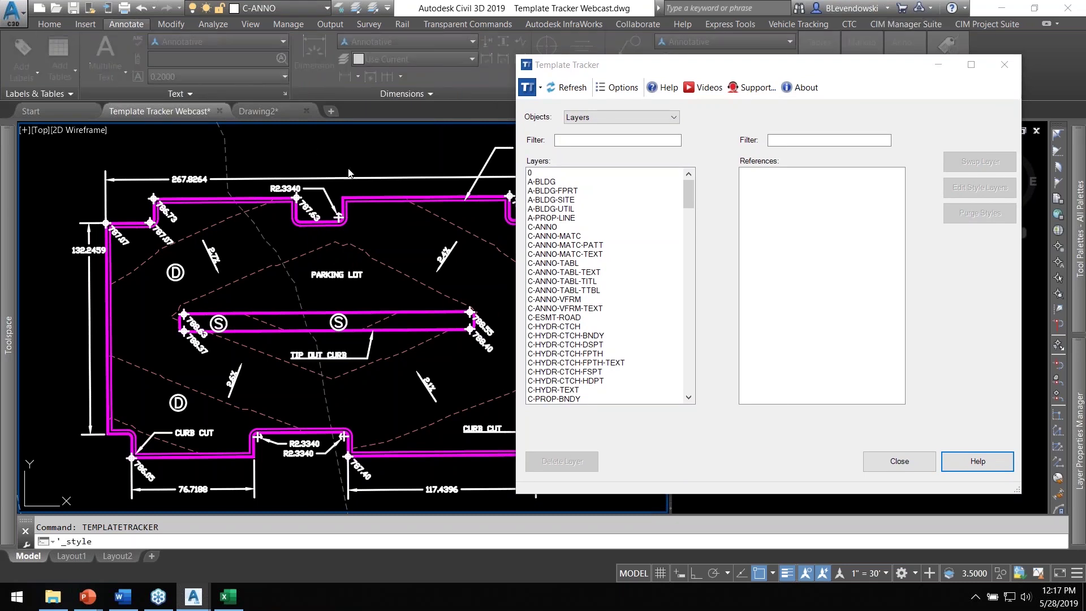
left_click_drag(506, 166, 316, 95)
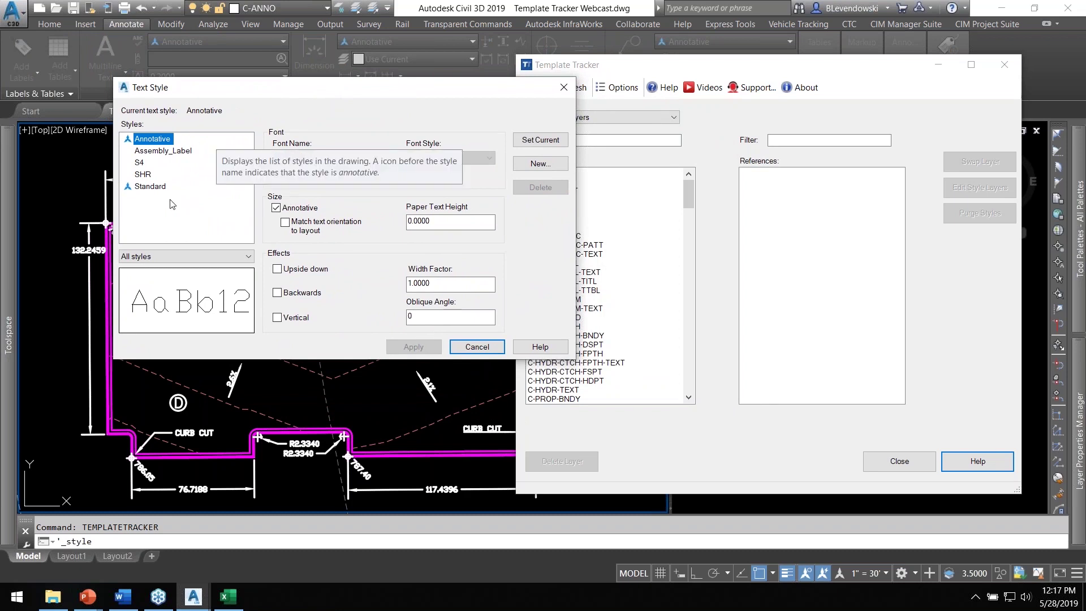
left_click_drag(342, 89, 337, 110)
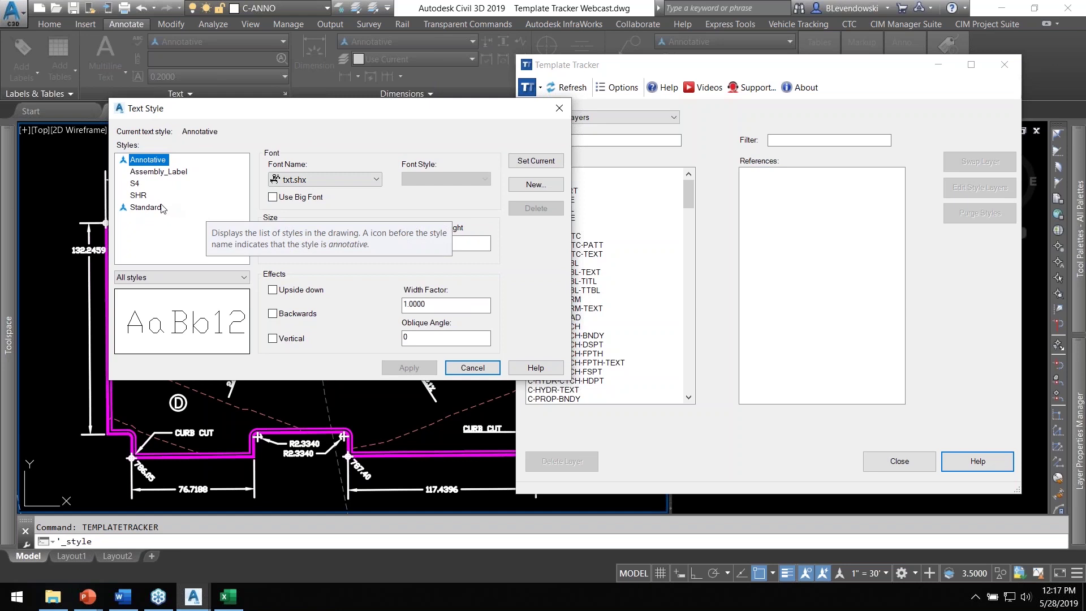
left_click(138, 195)
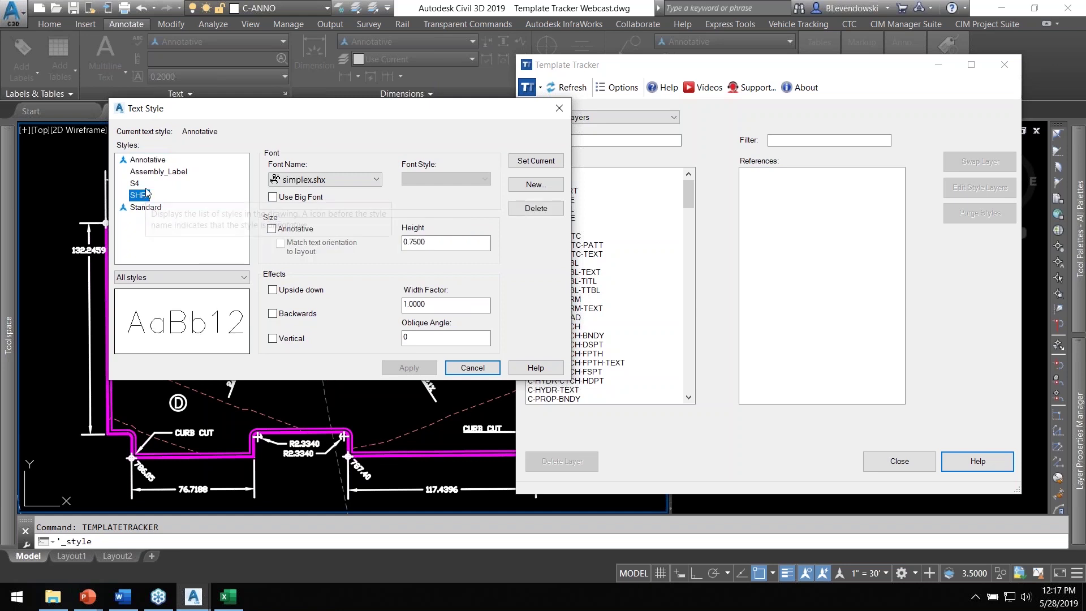
Try to delete the S4 text style, and leave the Text Style manager without changing any style.
left_click(135, 184)
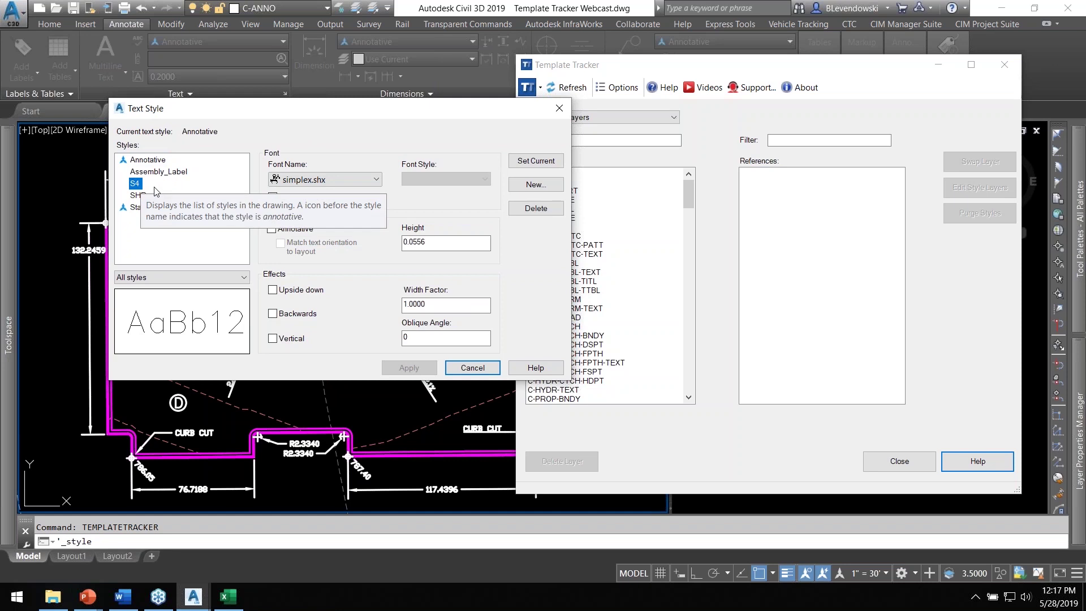
left_click(542, 209)
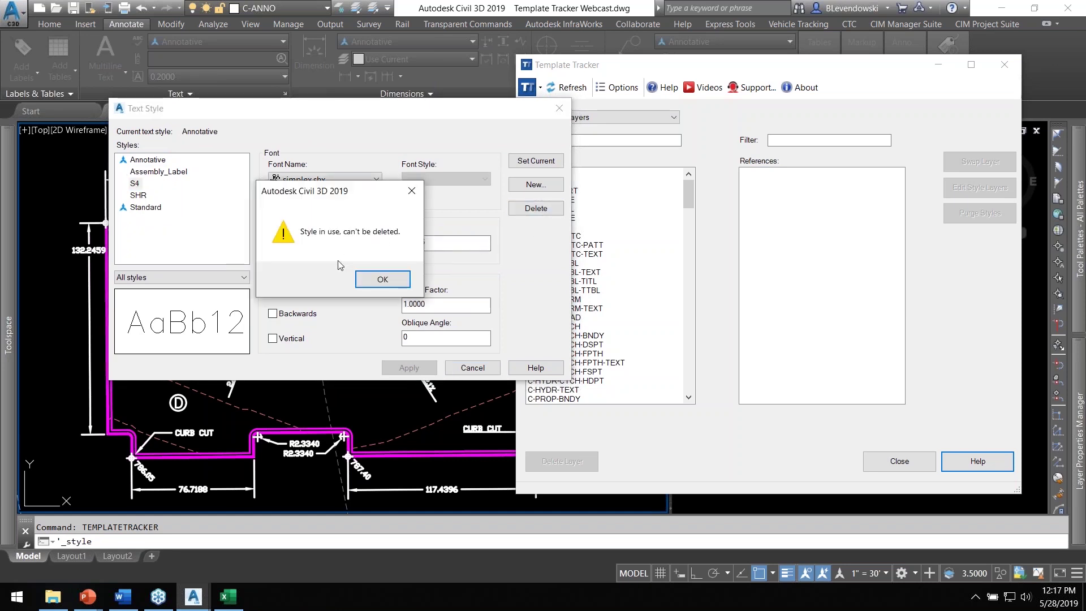
left_click(383, 280)
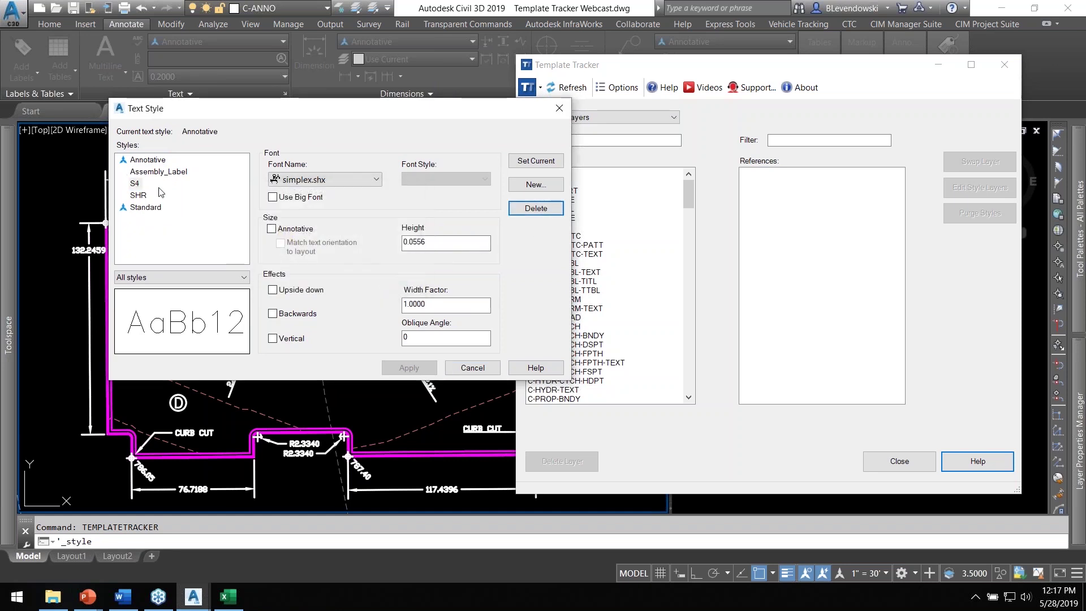
left_click(139, 195)
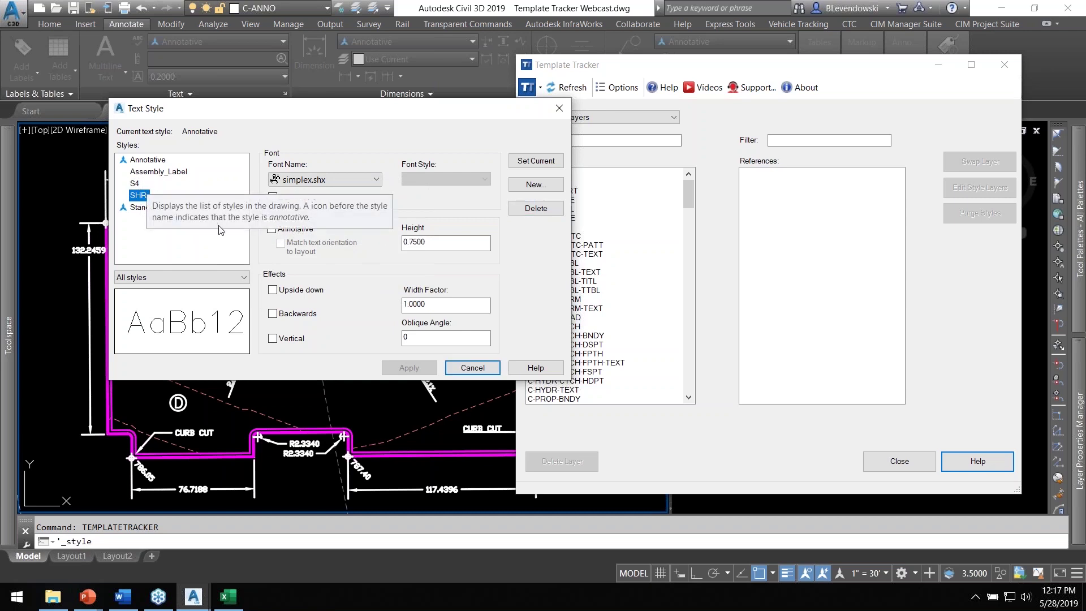
left_click(471, 368)
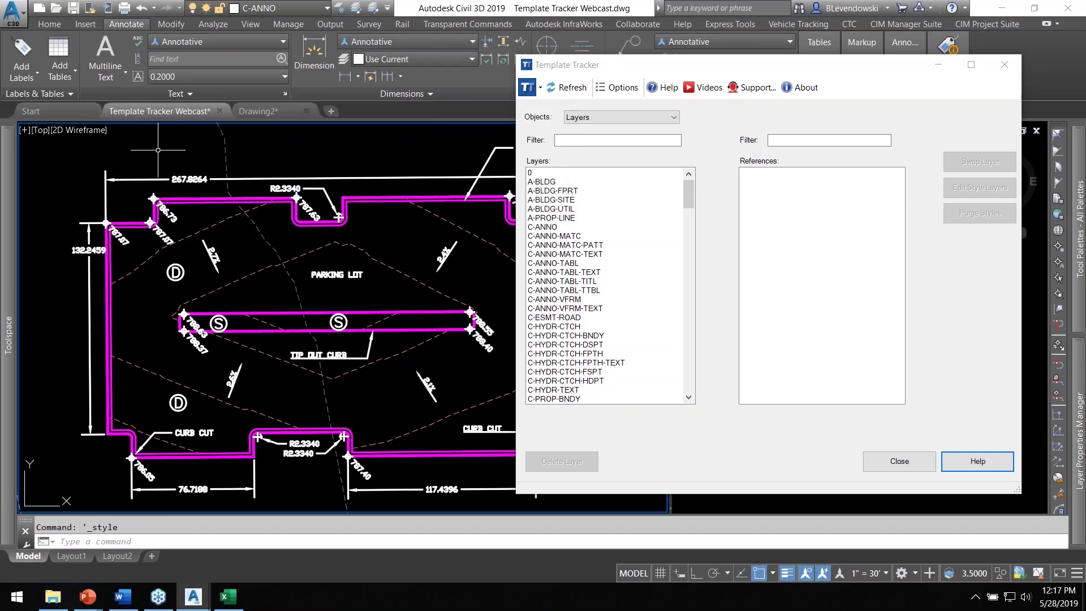
Examine the default label text style and its alternatives in the drawing's label style defaults, and close them without changes.
middle_click_drag(171, 149, 168, 155)
mouse_move(8, 283)
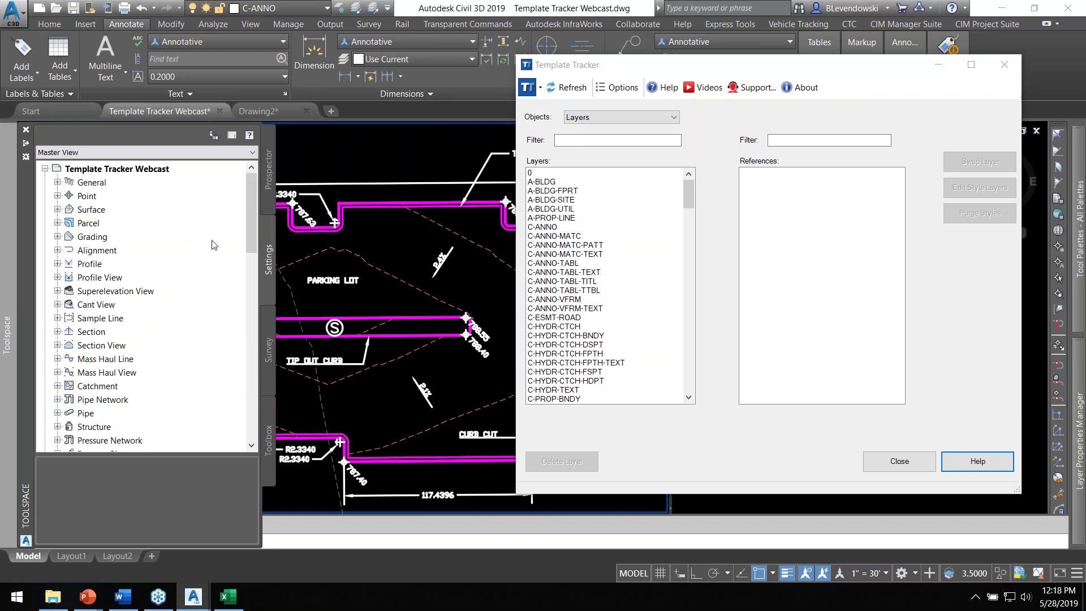
right_click(110, 170)
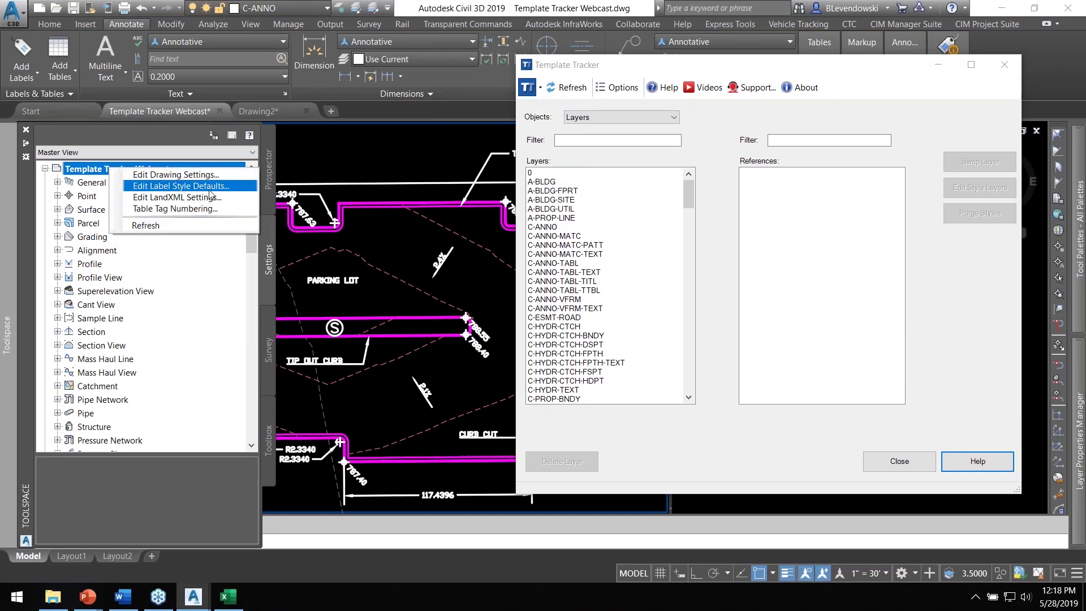
left_click(175, 189)
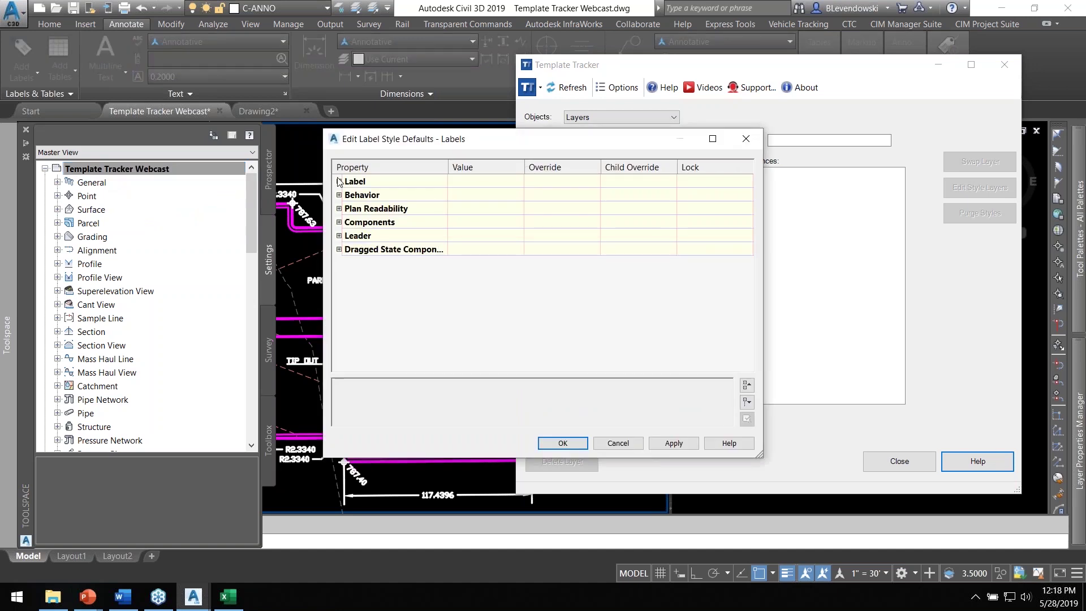
left_click(340, 181)
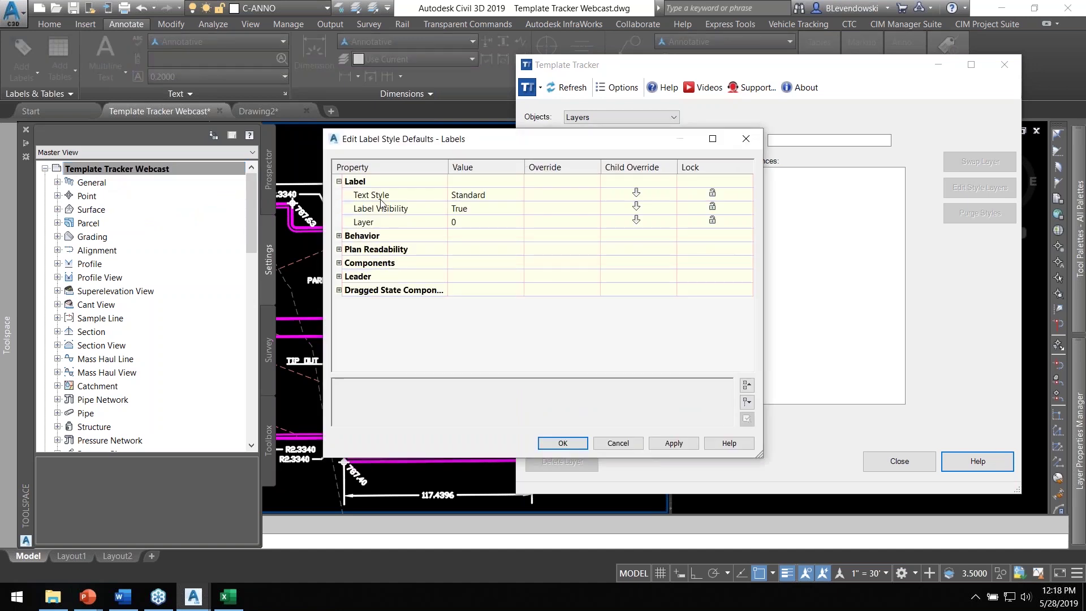
left_click(517, 197)
left_click(517, 196)
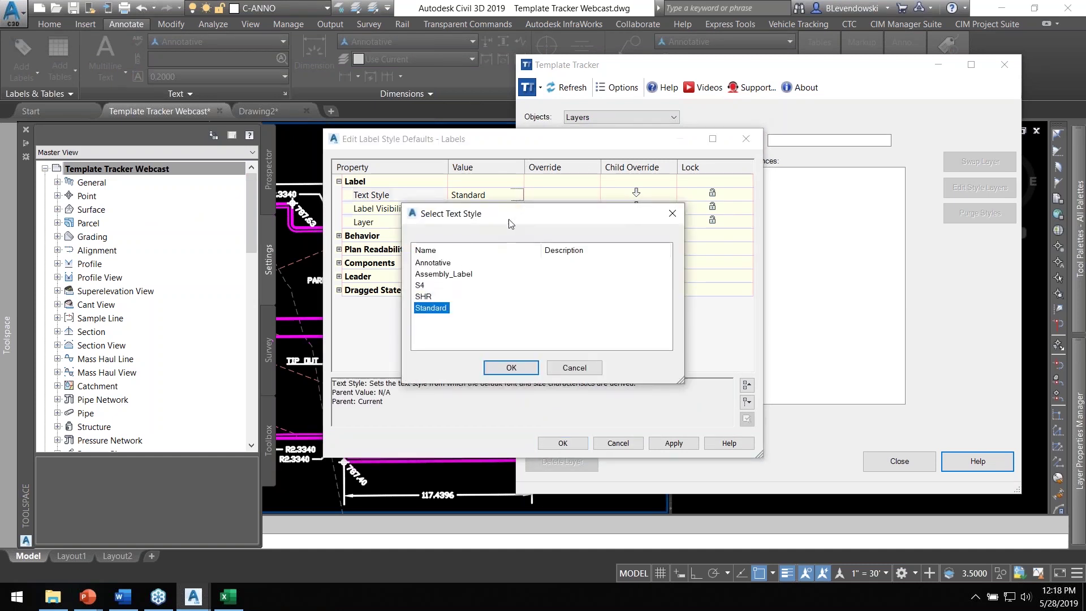
left_click_drag(512, 221, 484, 228)
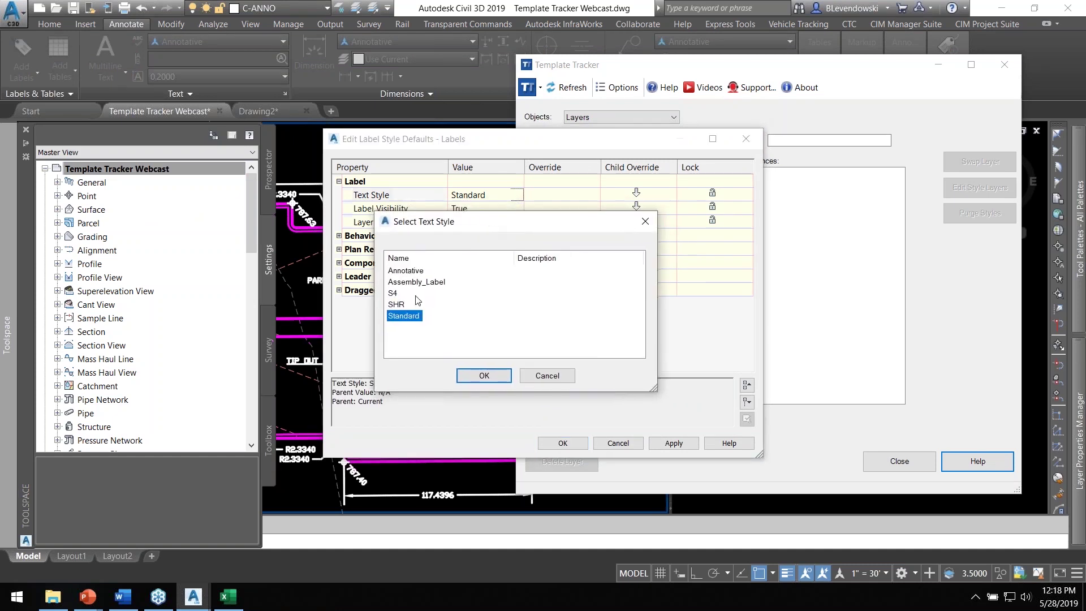
left_click(558, 382)
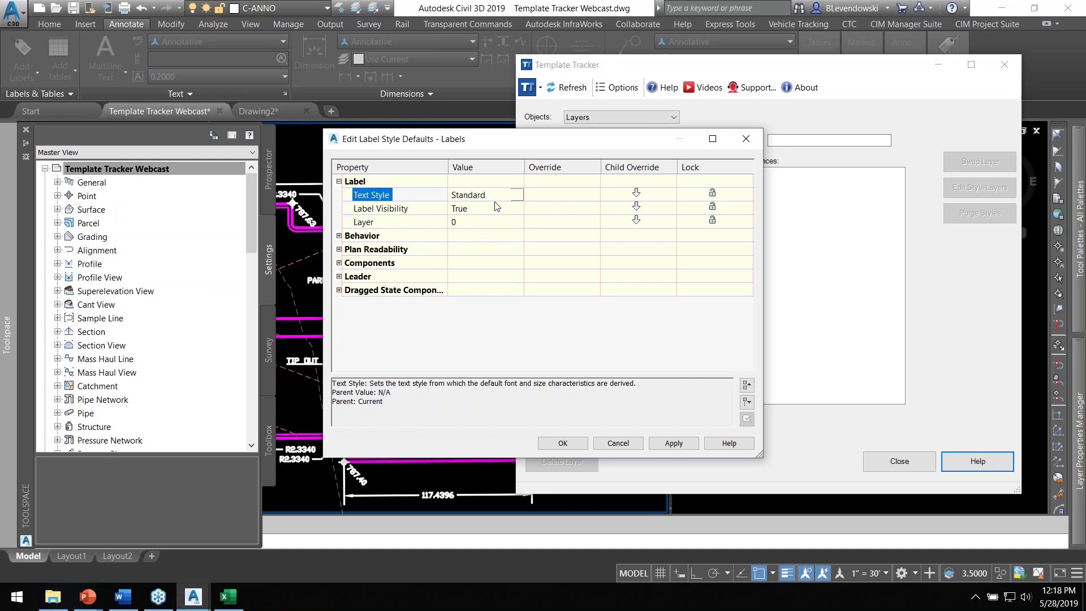
left_click(620, 444)
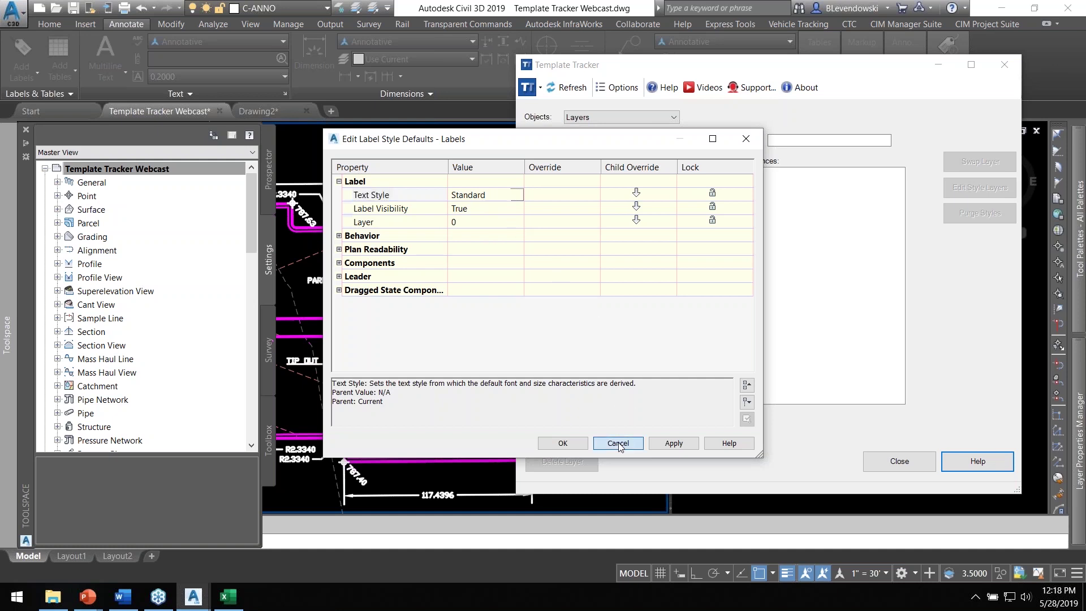
Examine the text style setting of the Rise over Run surface slope label style, and close it without changes.
double_click(89, 212)
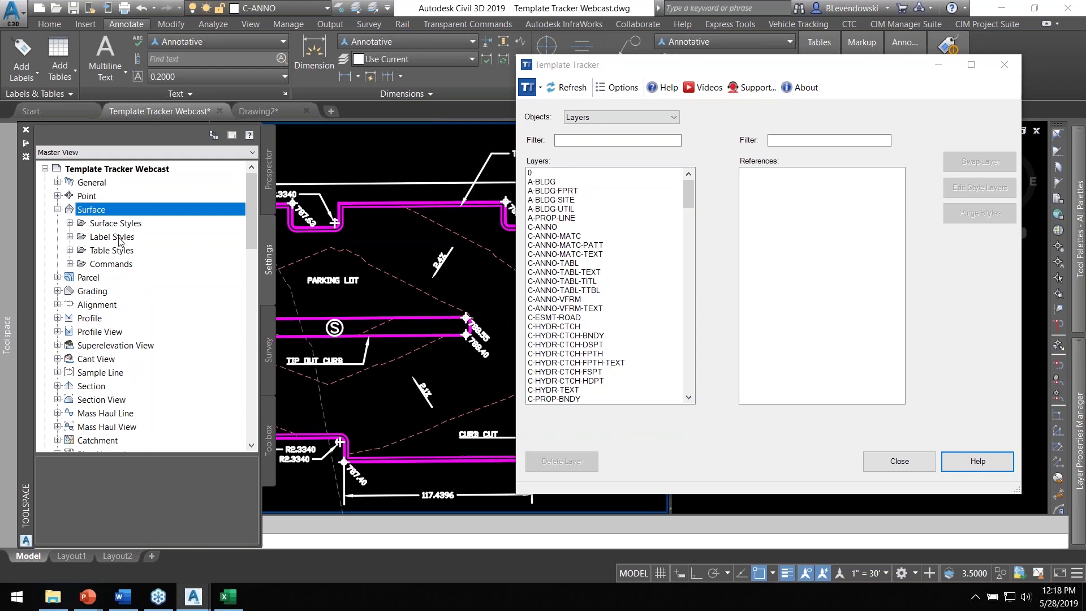
double_click(108, 240)
double_click(115, 264)
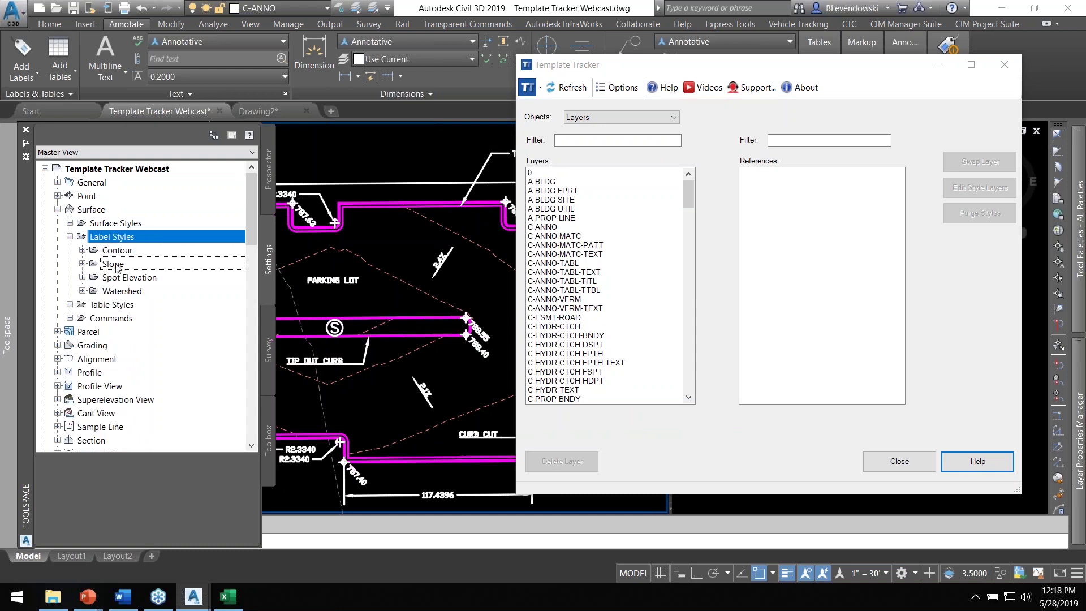
left_click(136, 292)
double_click(135, 292)
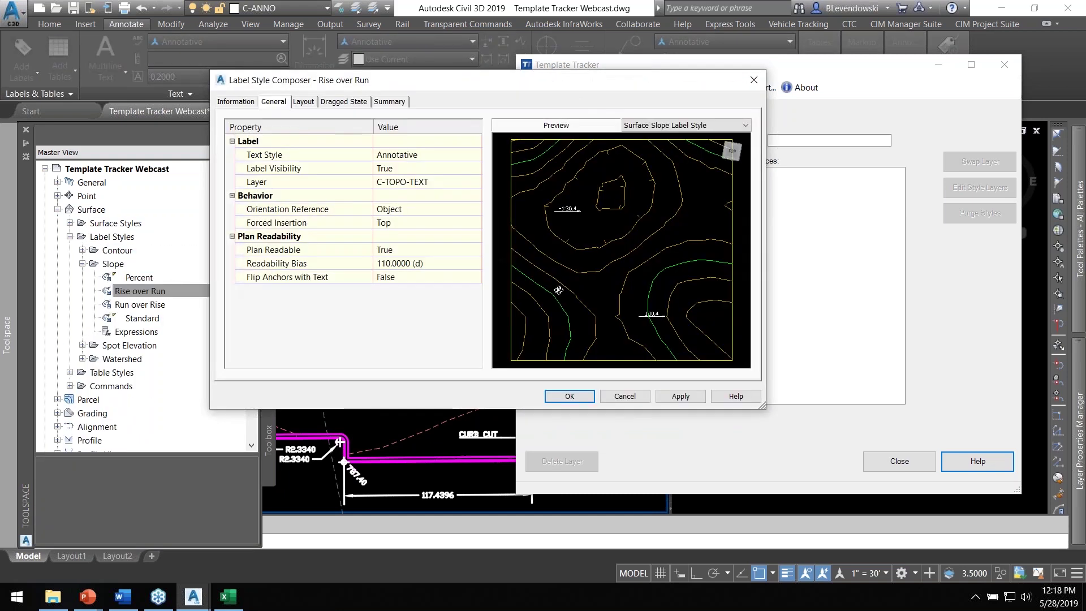
left_click(625, 396)
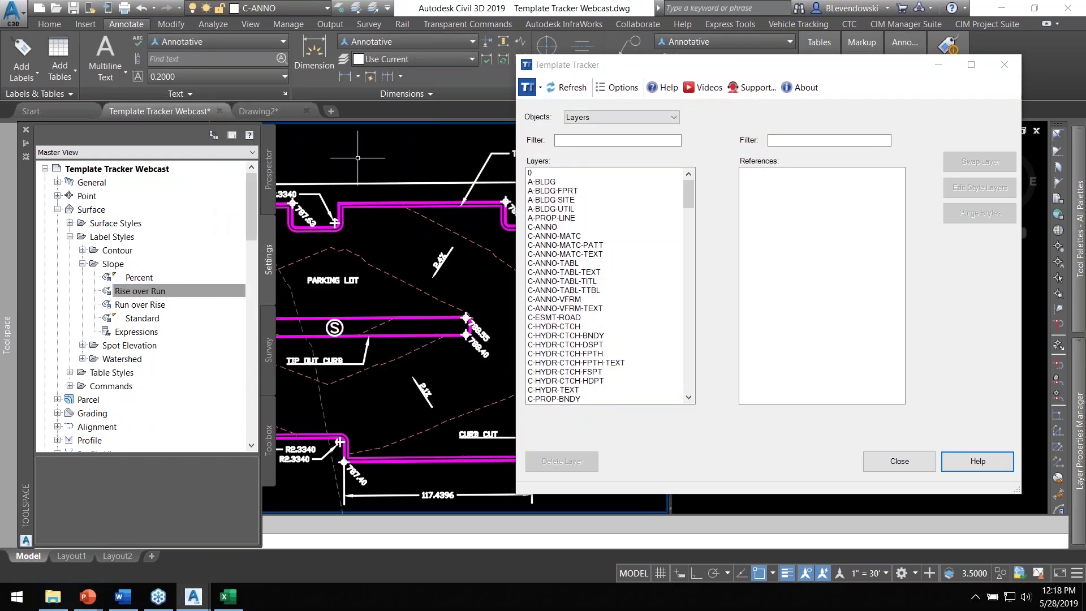
Switch Template Tracker's objects to Text Styles and list the references of the Annotative text style.
left_click_drag(721, 69, 572, 63)
left_click(470, 111)
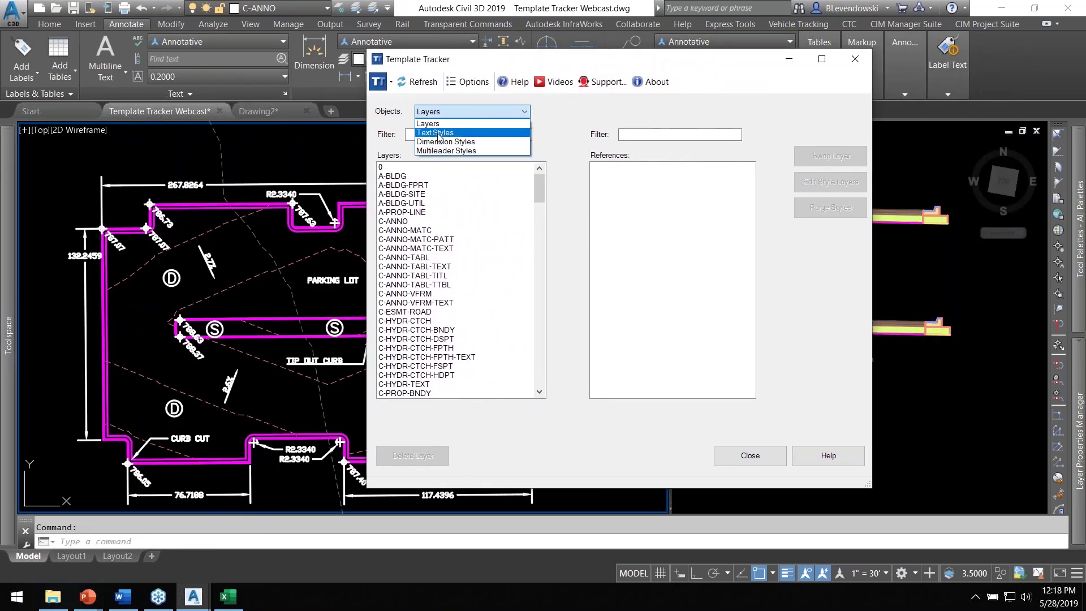
left_click(438, 134)
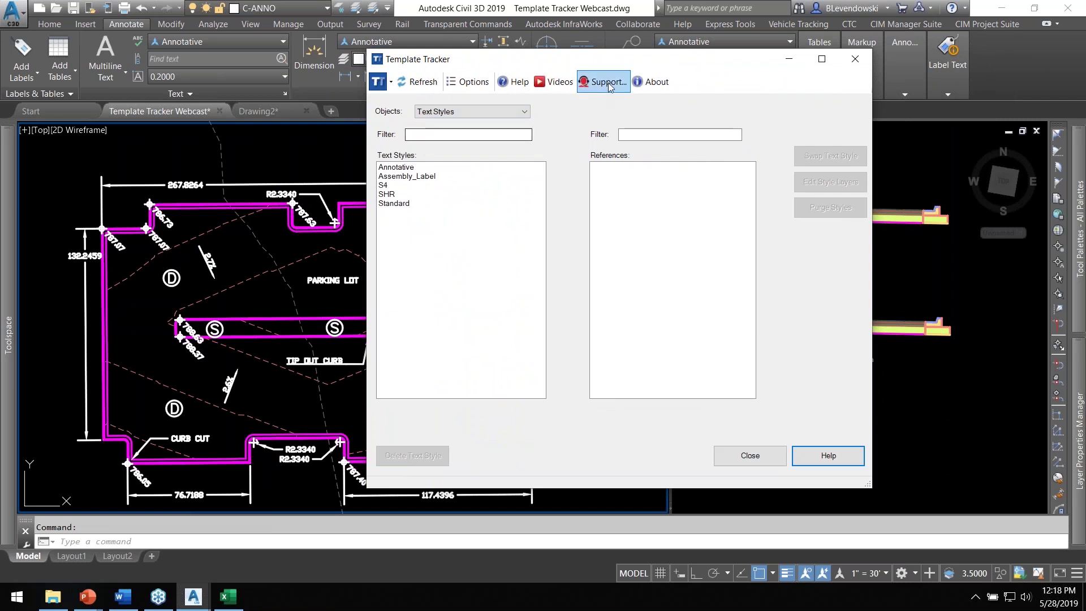
left_click_drag(617, 64, 730, 81)
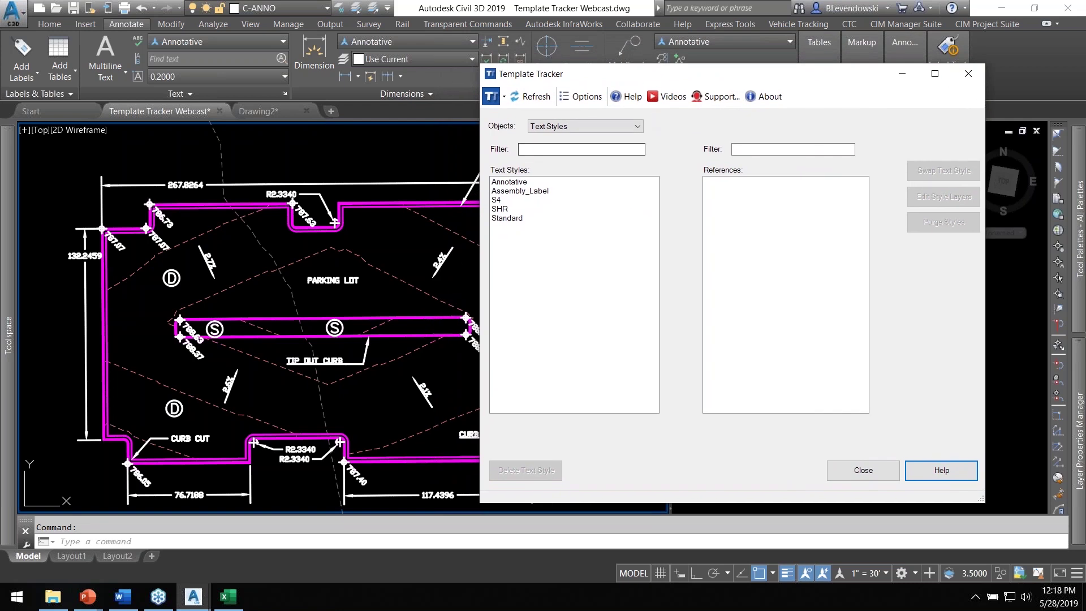
left_click(511, 183)
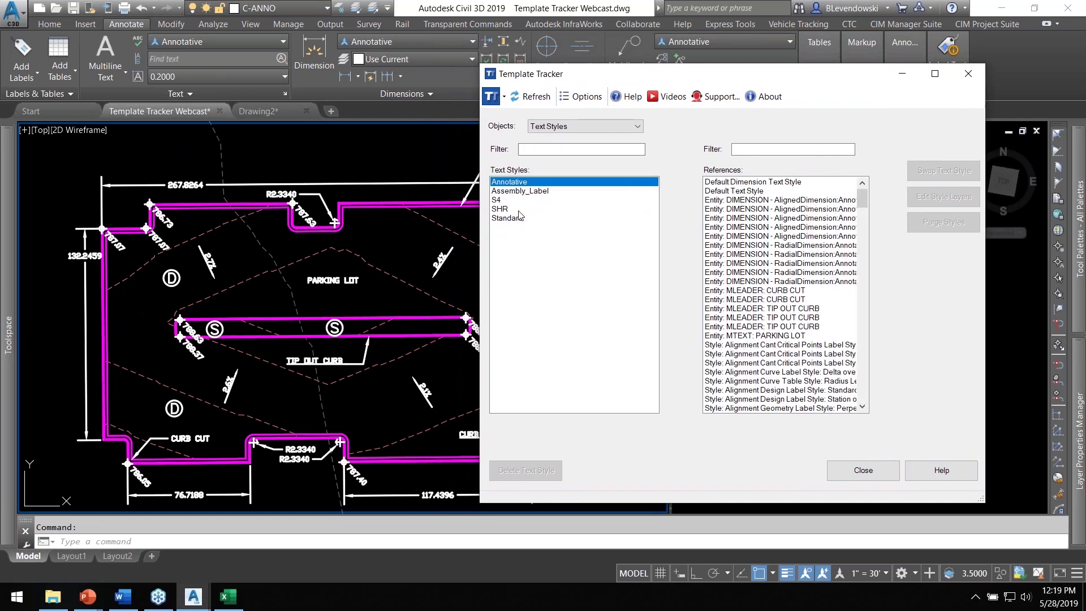
Move Template Tracker aside and examine the elevation and slope labels around the parking lot's upper-left corner and island.
left_click_drag(714, 79, 801, 40)
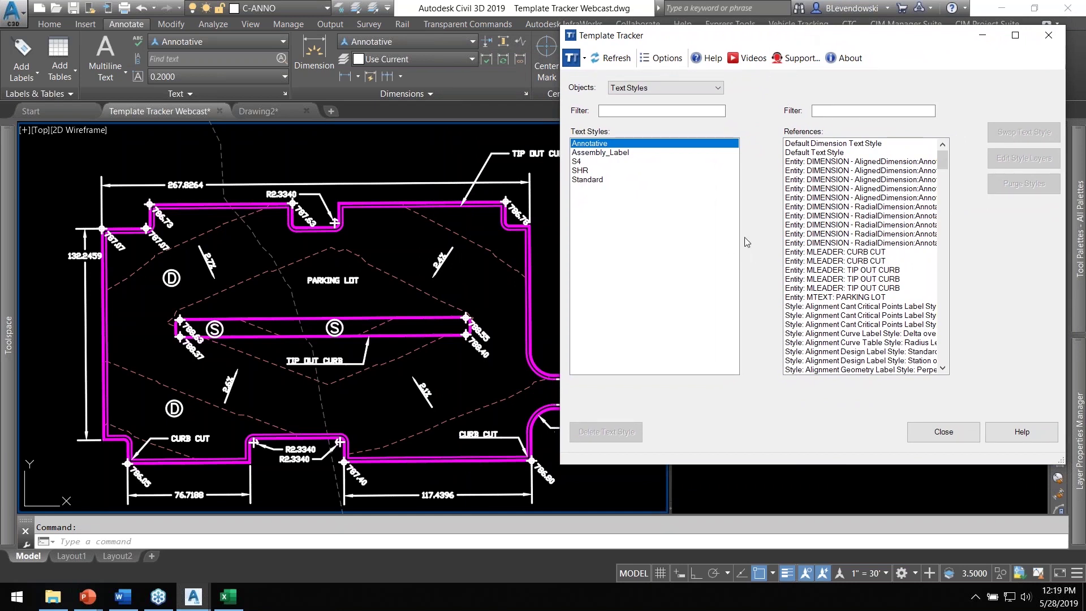
scroll(170, 226, "up", 3)
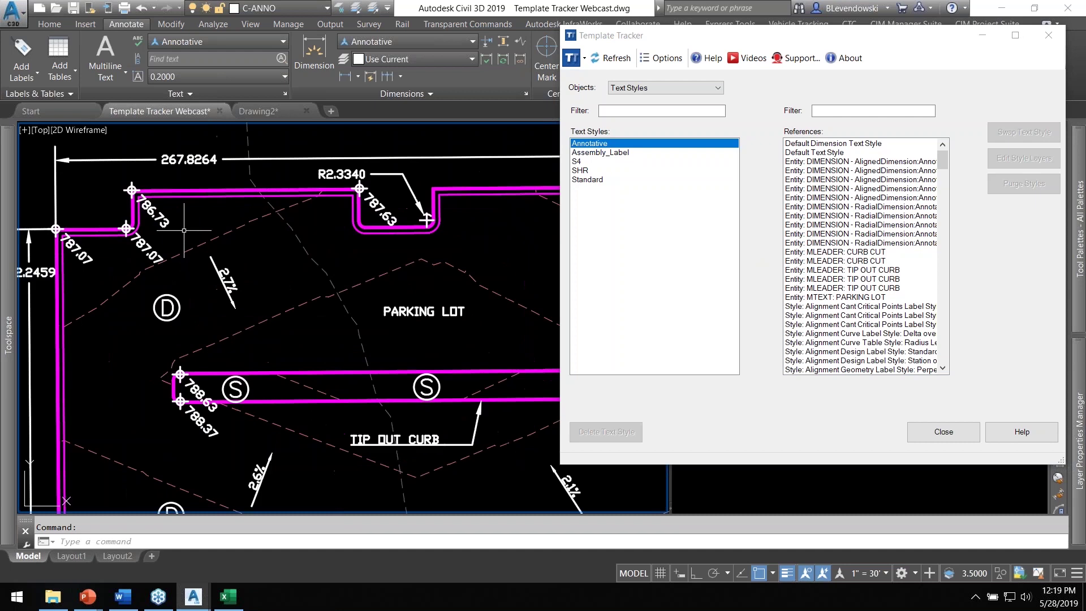
mouse_move(231, 301)
middle_mouse_down()
mouse_move(297, 277)
mouse_move(294, 309)
middle_mouse_up()
scroll(274, 324, "up", 2)
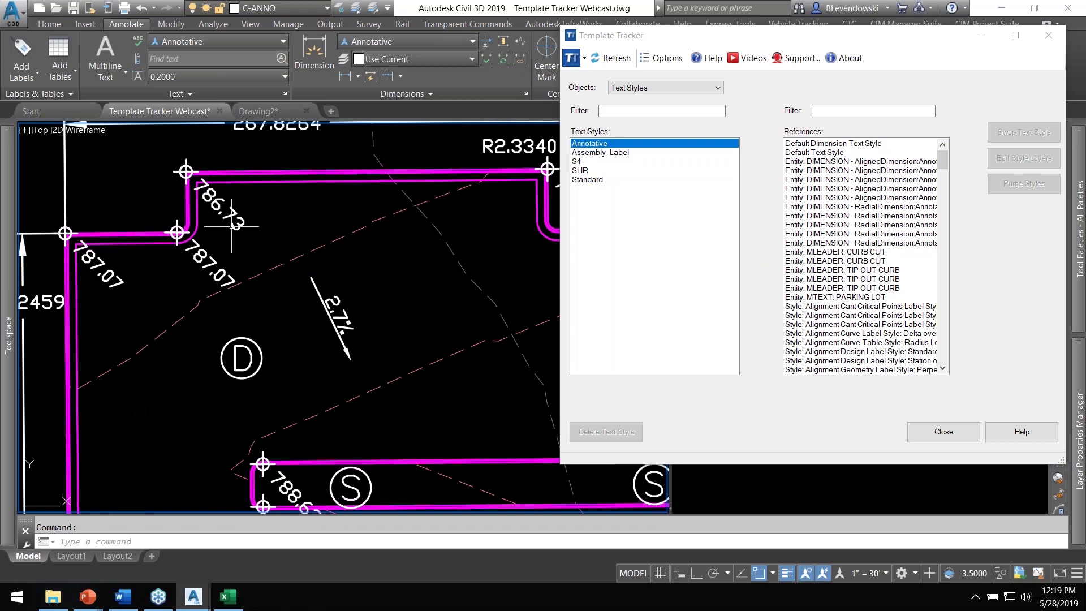
mouse_move(355, 337)
middle_mouse_down()
mouse_move(362, 249)
mouse_move(352, 237)
middle_mouse_up()
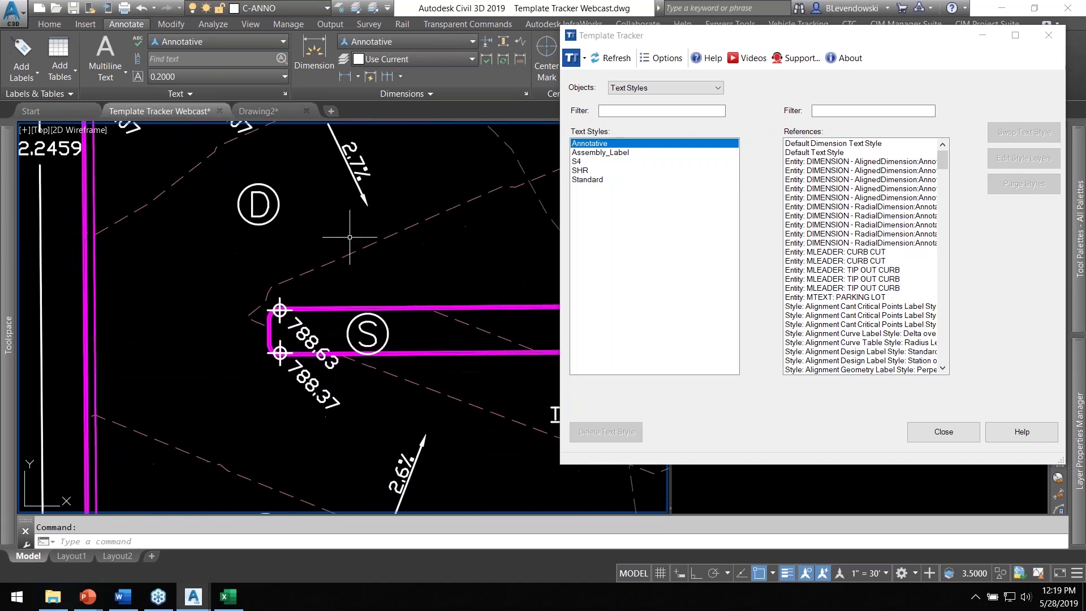
middle_click_drag(407, 292, 414, 427)
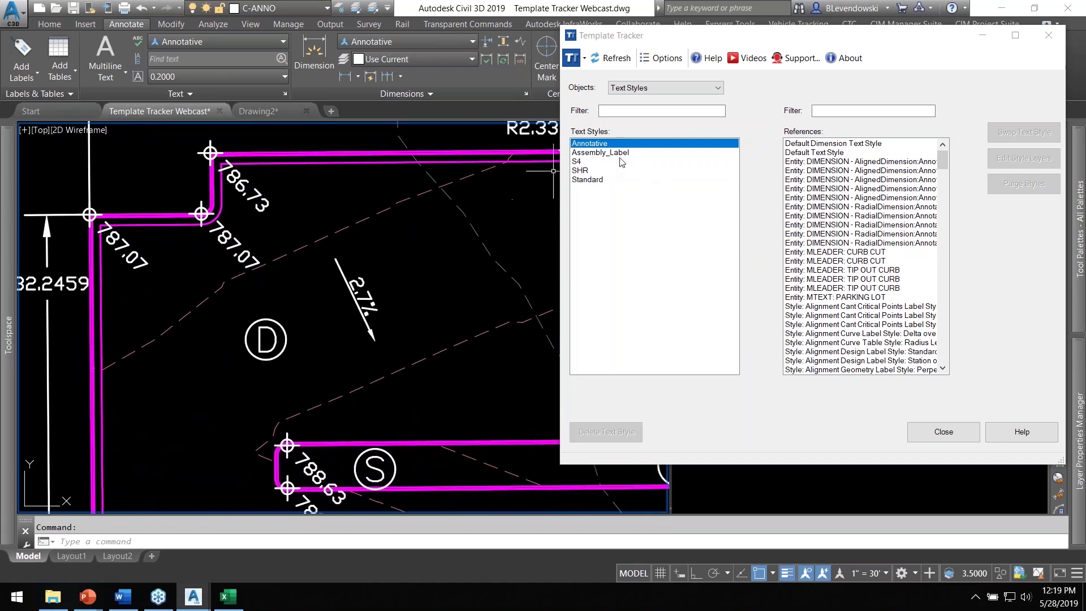
Filter the references of the Annotative text style by "surface" and review the filtered list.
left_click(843, 111)
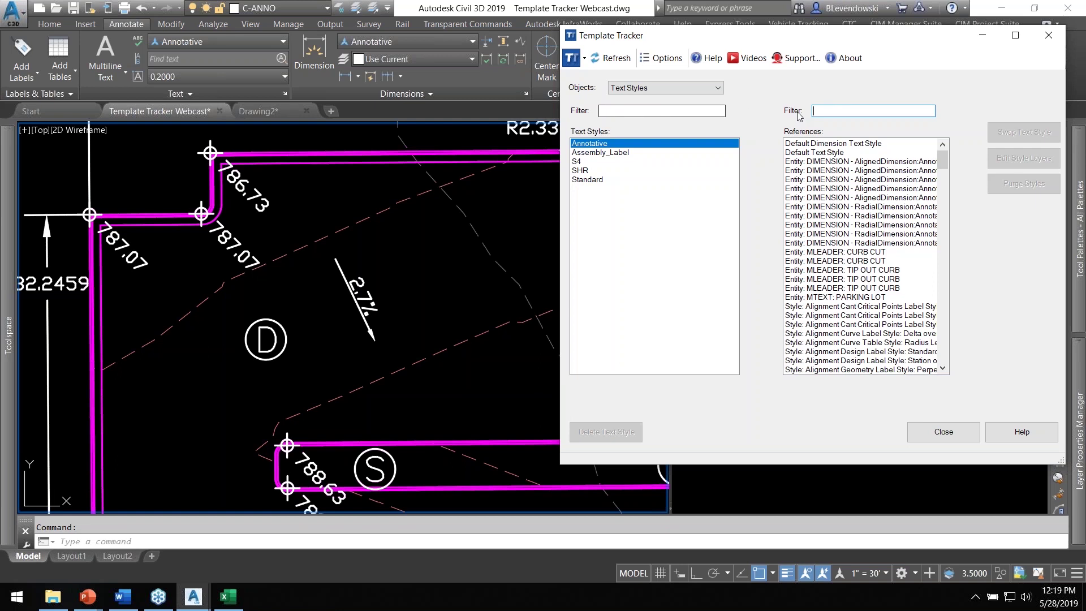
type("surface")
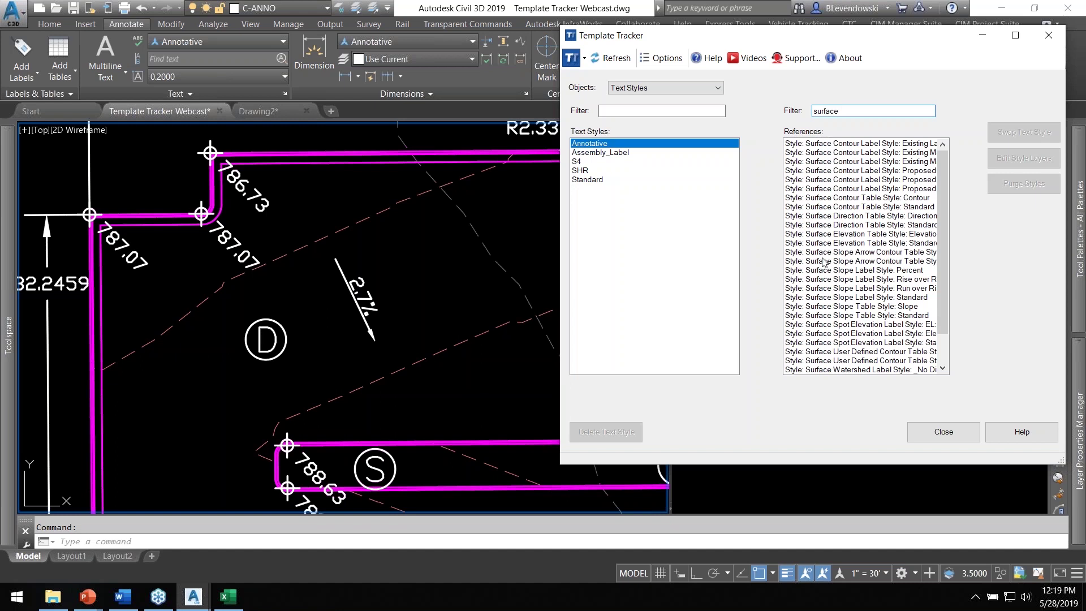
scroll(847, 340, "down", 2)
scroll(858, 249, "up", 2)
scroll(861, 258, "down", 2)
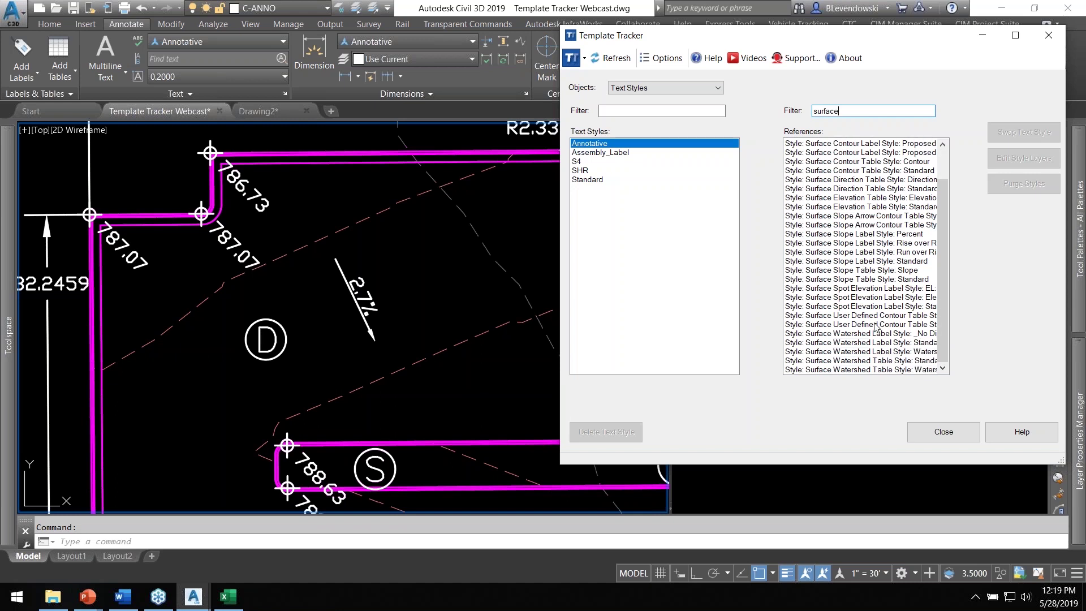
scroll(872, 254, "up", 2)
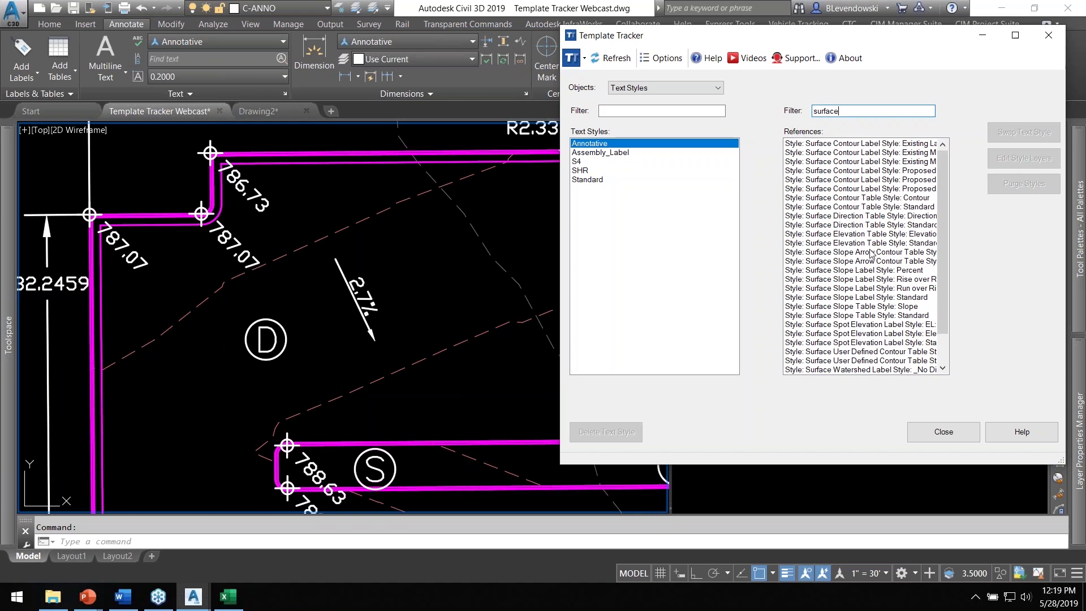
Select all the filtered surface label and table style references and swap their text style to Standard.
left_click(818, 146)
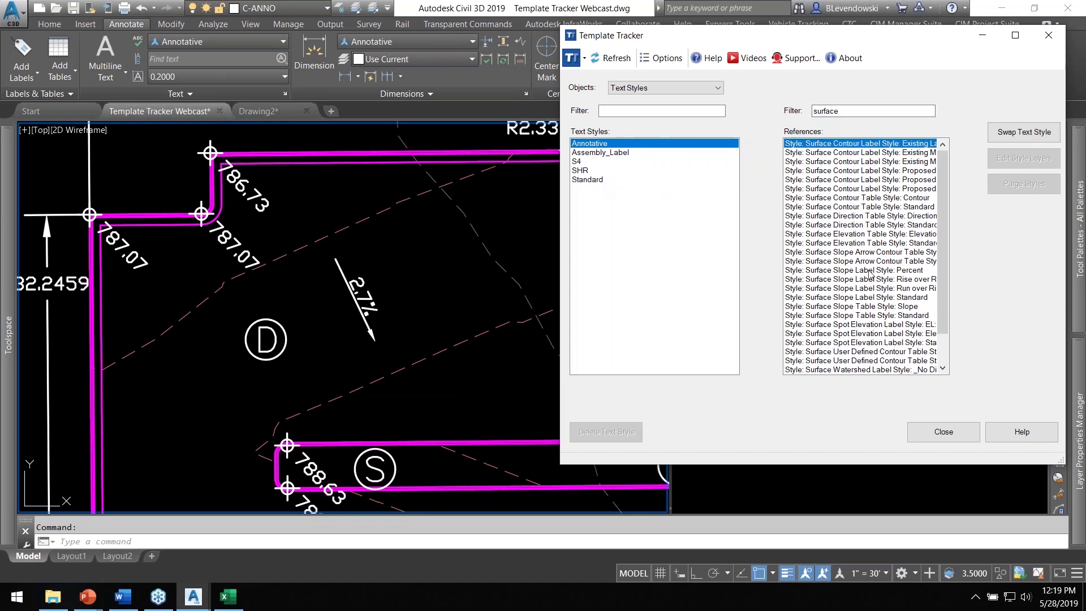
left_click(830, 370, "shift")
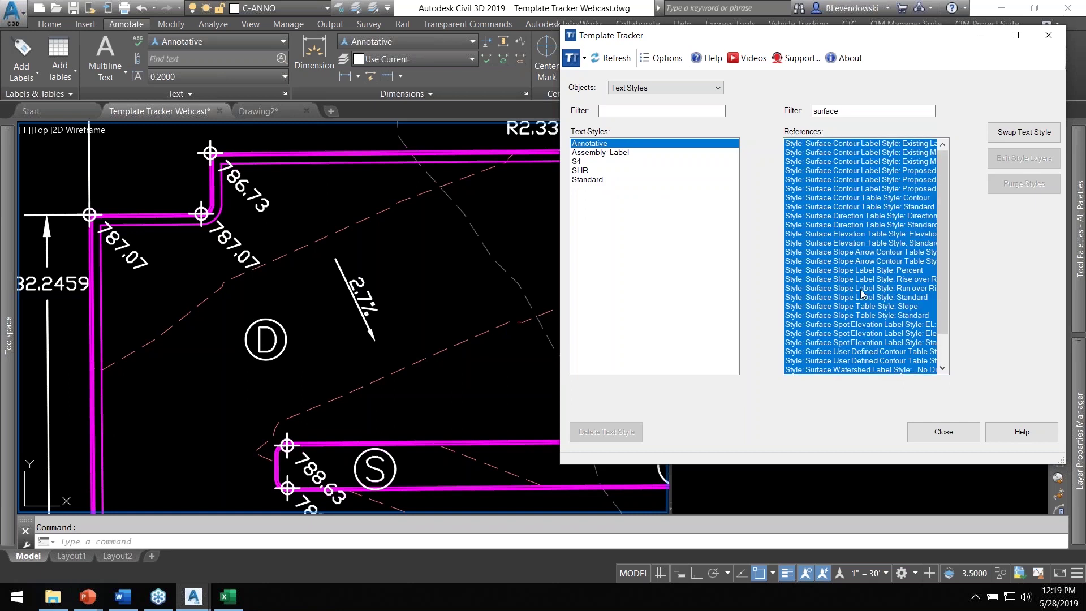
left_click(1011, 135)
left_click(729, 204)
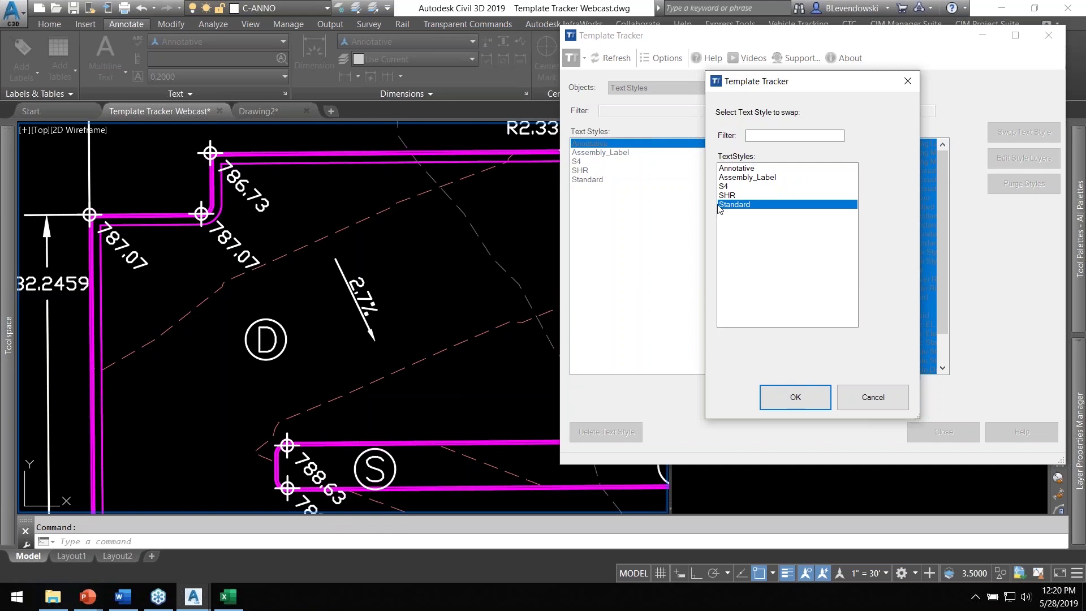
left_click(817, 400)
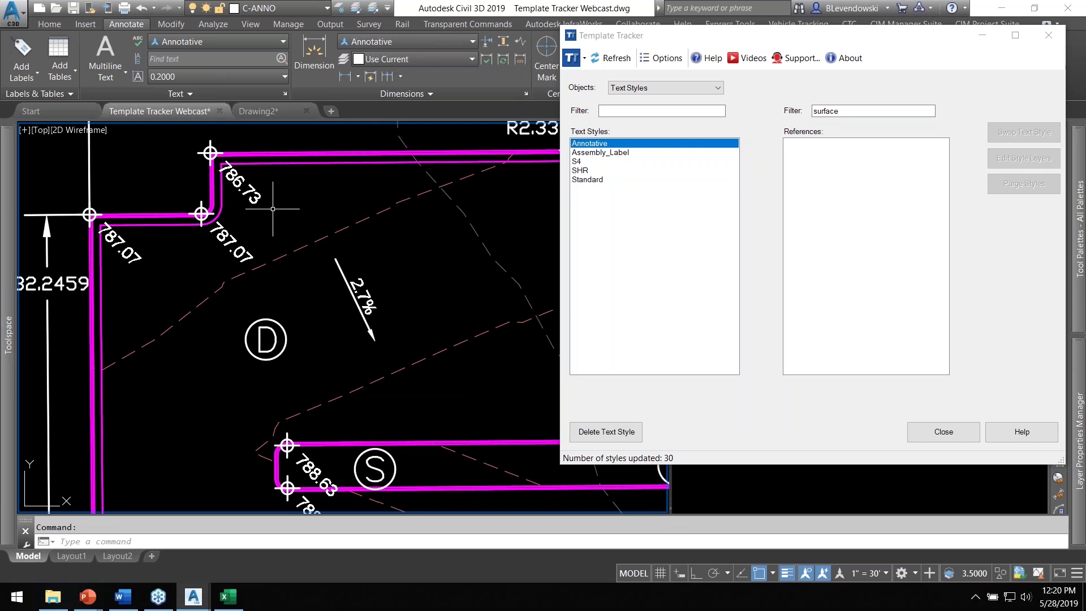
Check the surface elevation and slope labels across the parking lot after the text style swap.
scroll(273, 209, "down", 2)
scroll(318, 342, "up", 1)
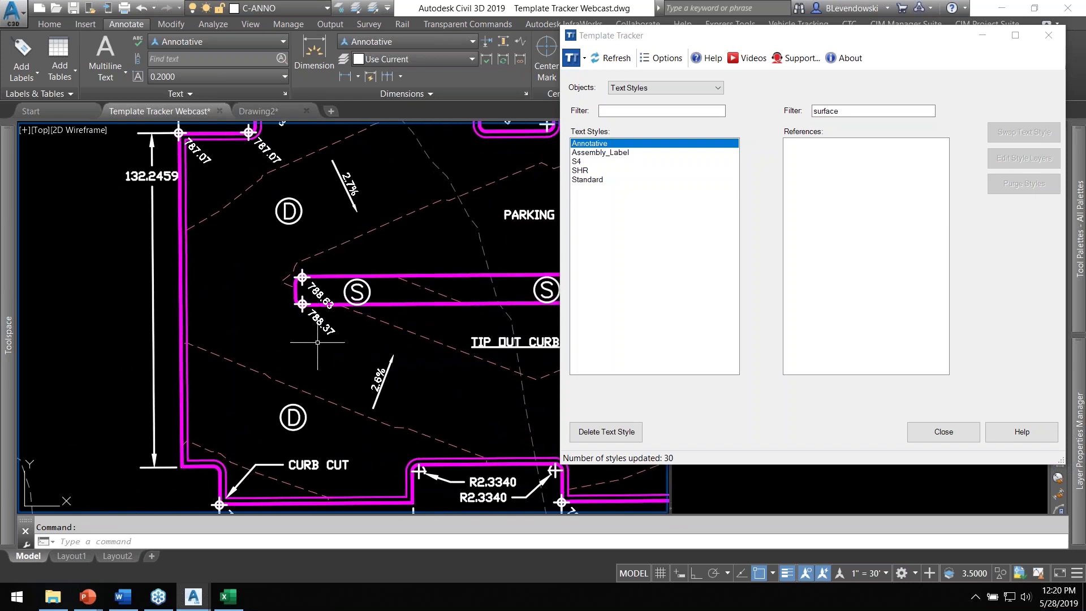
scroll(317, 342, "up", 2)
middle_click_drag(371, 206, 401, 383)
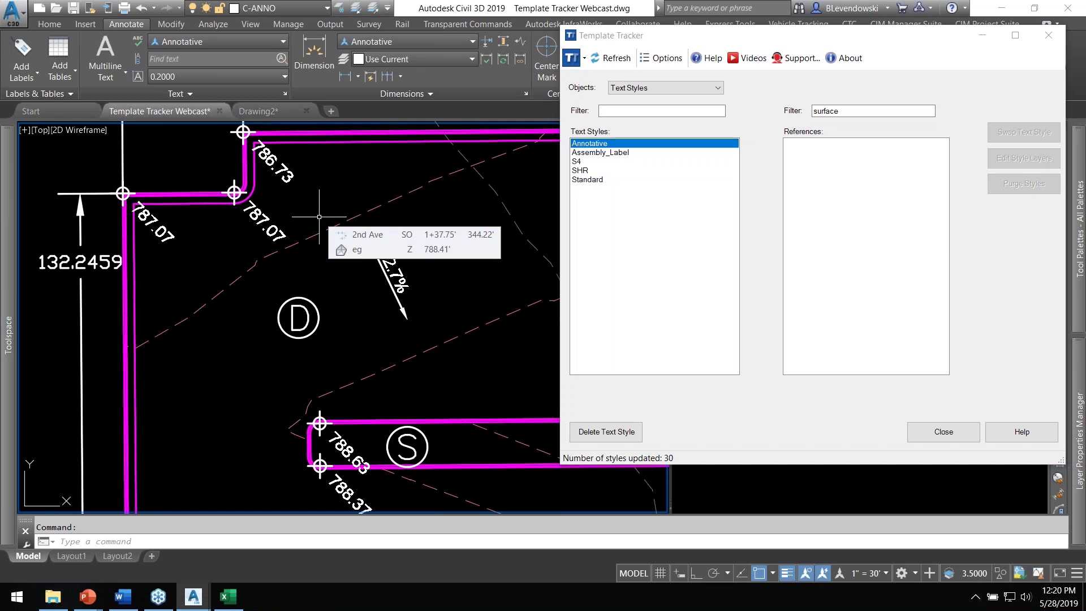
mouse_move(320, 223)
middle_mouse_down()
mouse_move(418, 230)
mouse_move(412, 237)
middle_mouse_up()
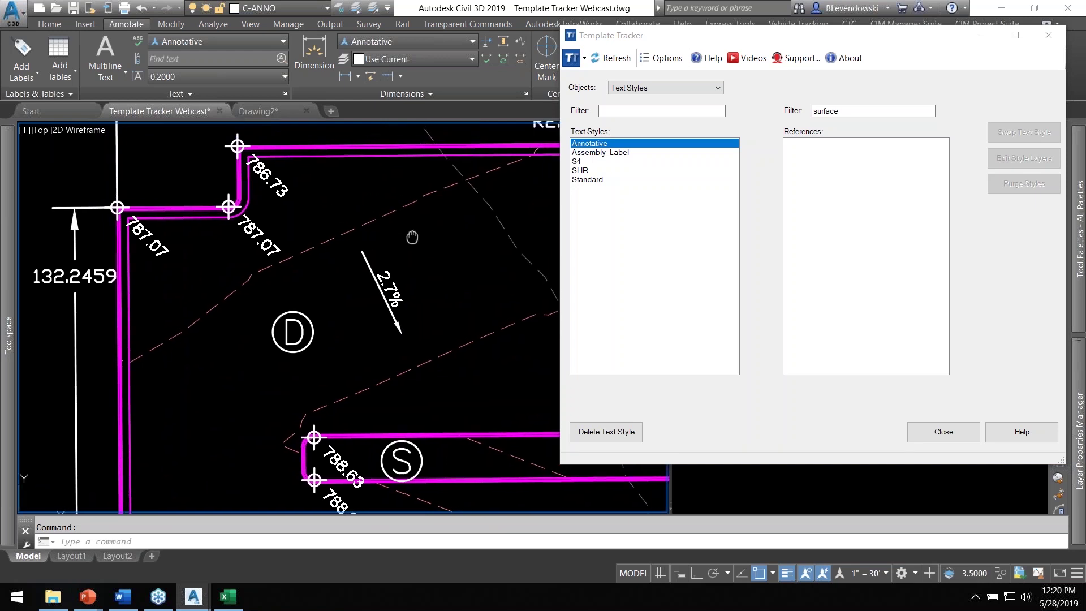
Clear the references filter to list every reference of the Annotative text style.
left_click(865, 112)
key("BackSpace")
key("BackSpace")
key("BackSpace")
key("BackSpace")
key("BackSpace")
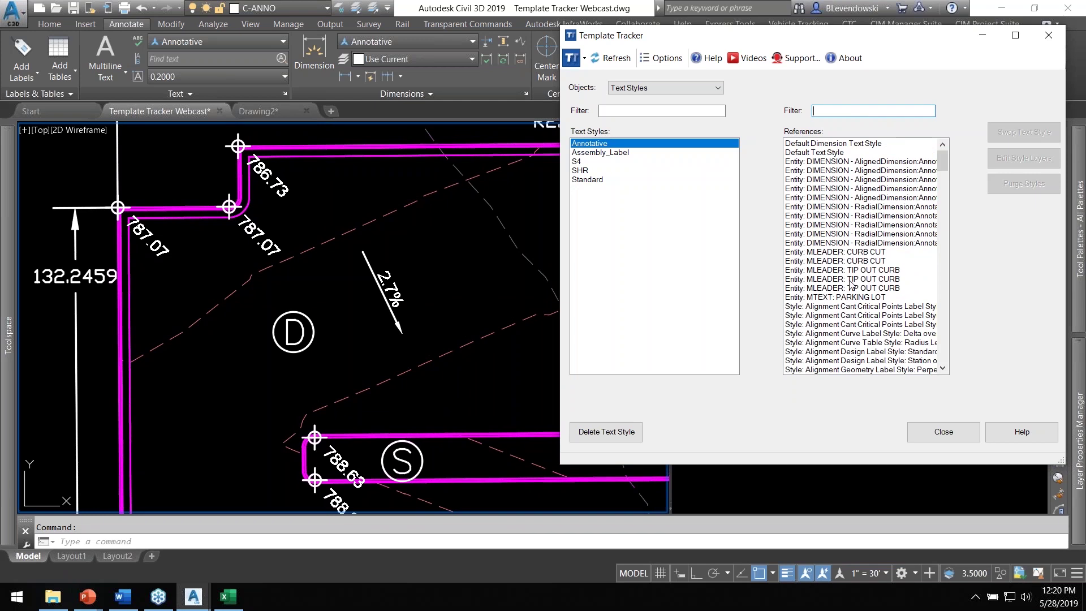
Compare the PARKING LOT text and TIP OUT CURB multileader references with the matching entities in the drawing.
middle_click_drag(502, 276, 368, 261)
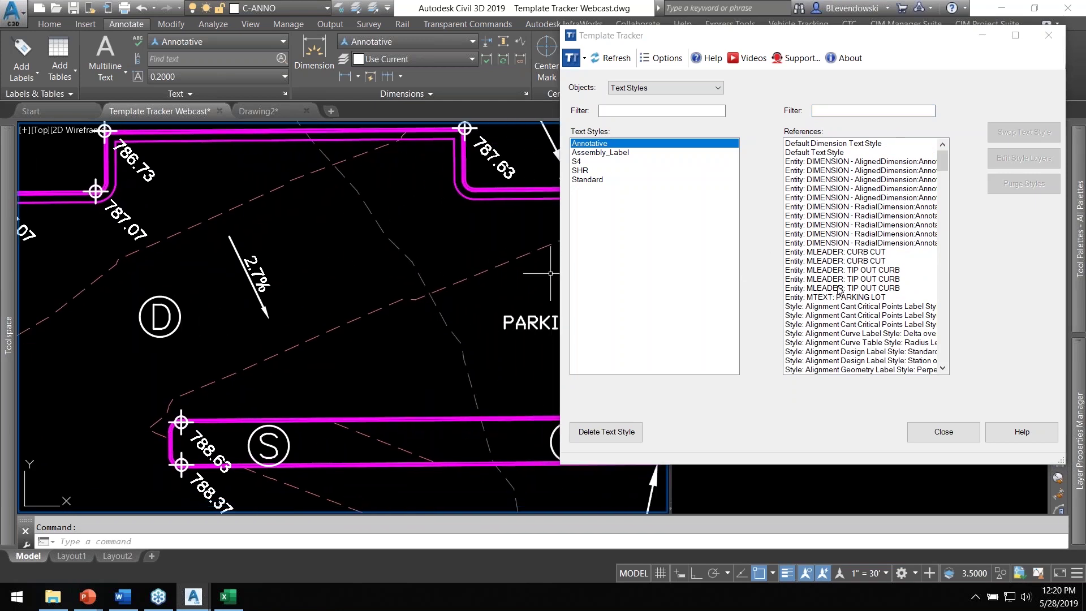
left_click(429, 252)
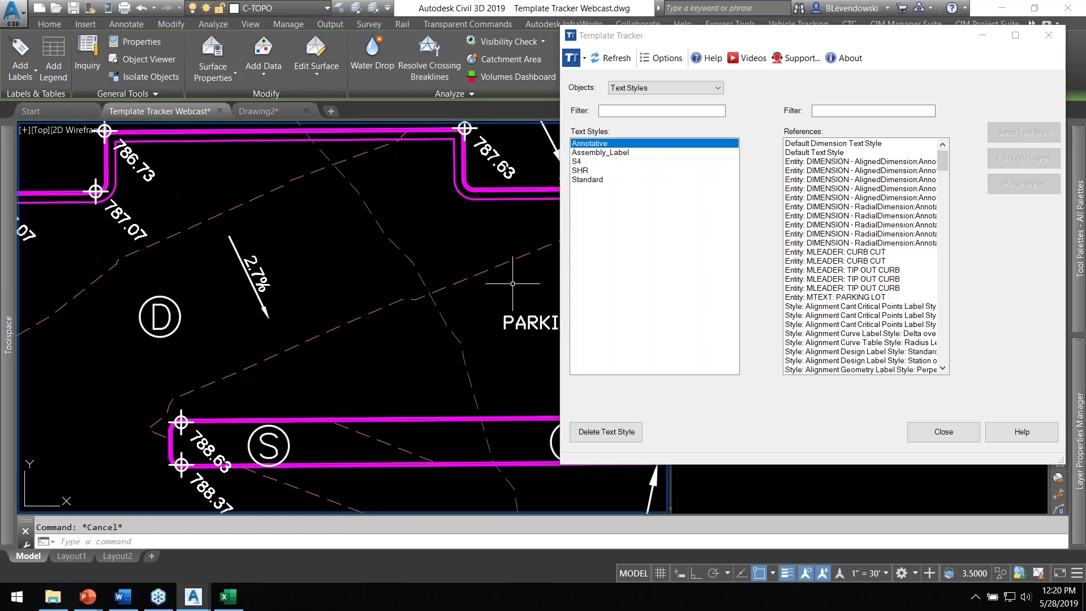
middle_click_drag(513, 284, 307, 251)
middle_click_drag(389, 303, 380, 314)
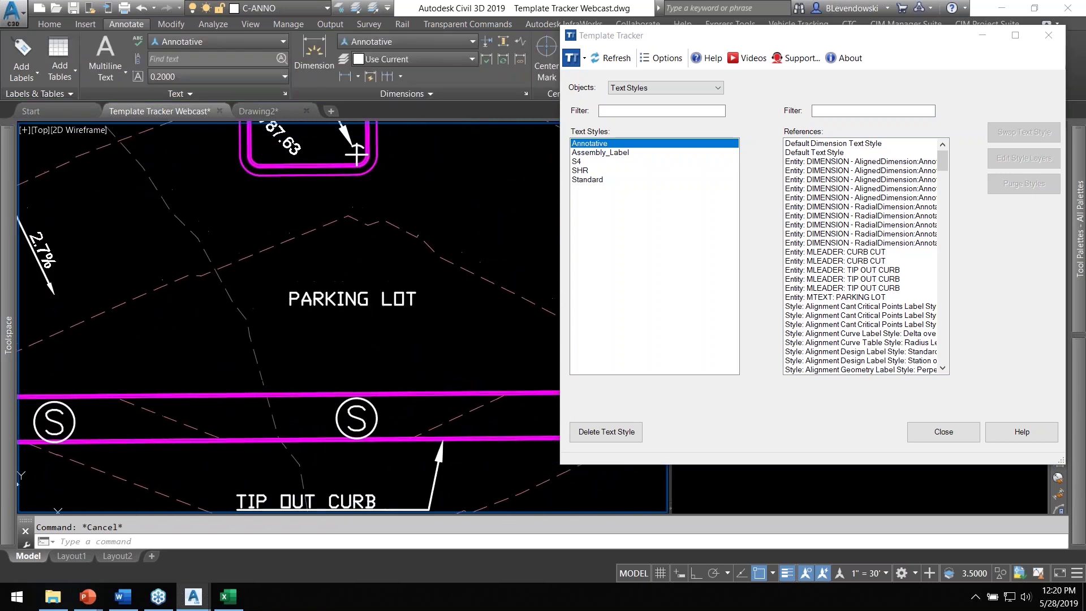
left_click(828, 298)
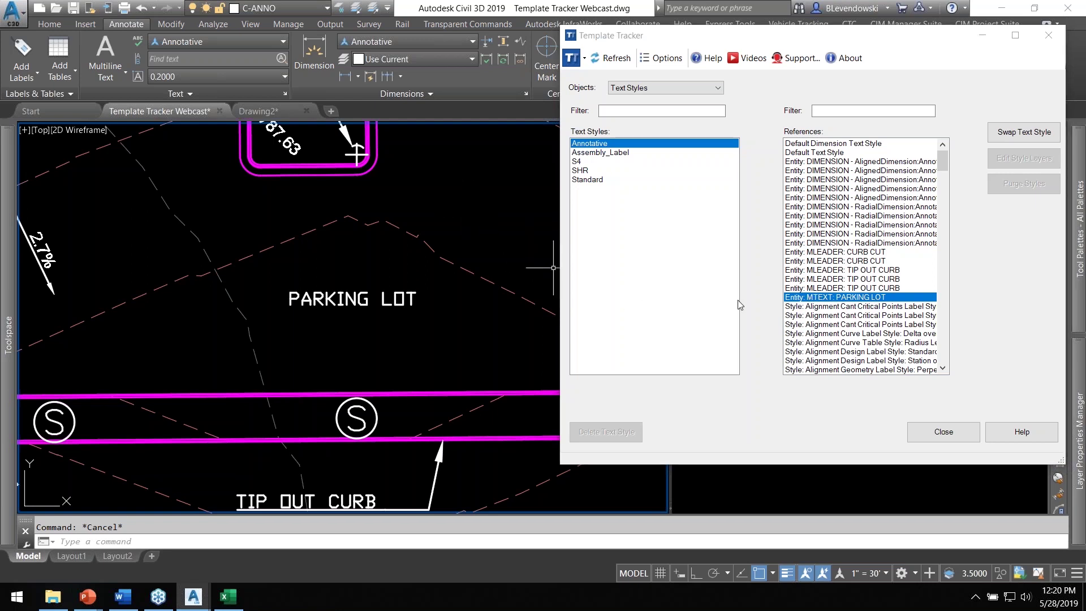
left_click(830, 288)
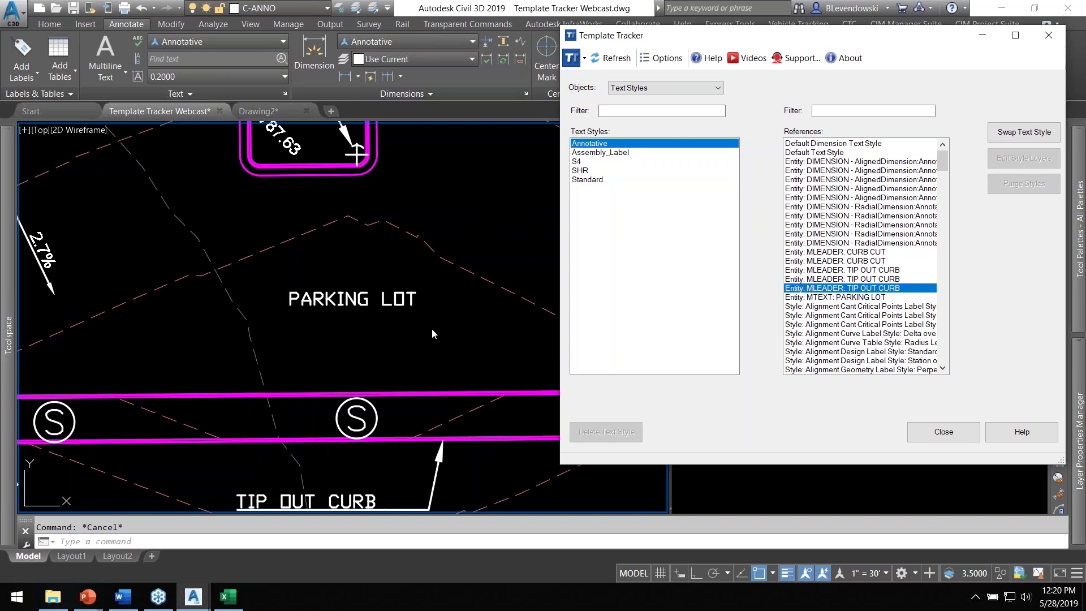
middle_click_drag(358, 492, 339, 352)
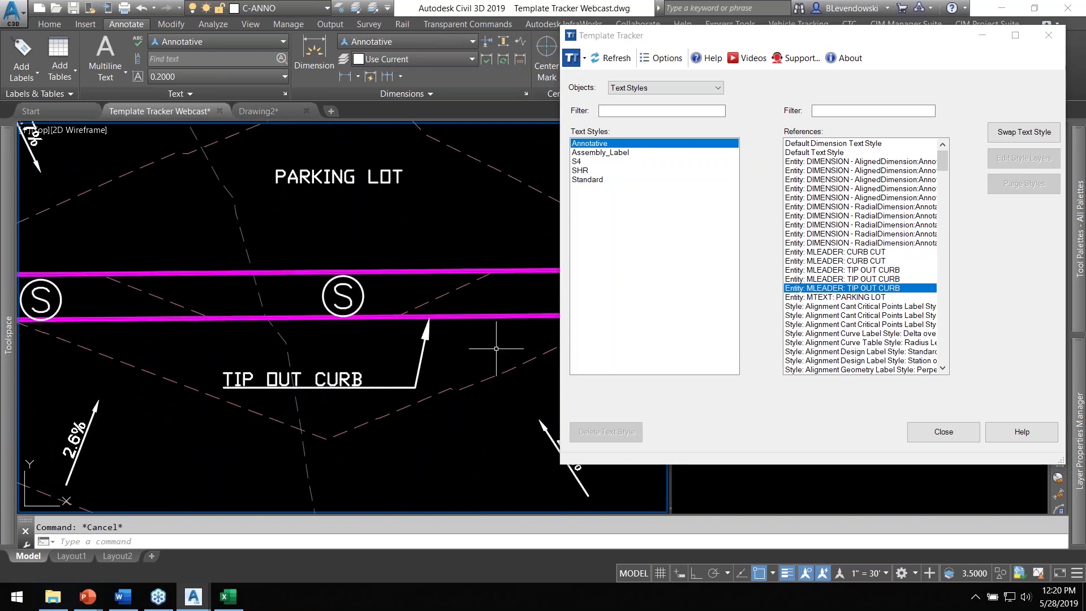
Swap the text style of the PARKING LOT multiline text reference to Standard and check it in the drawing.
left_click(851, 297)
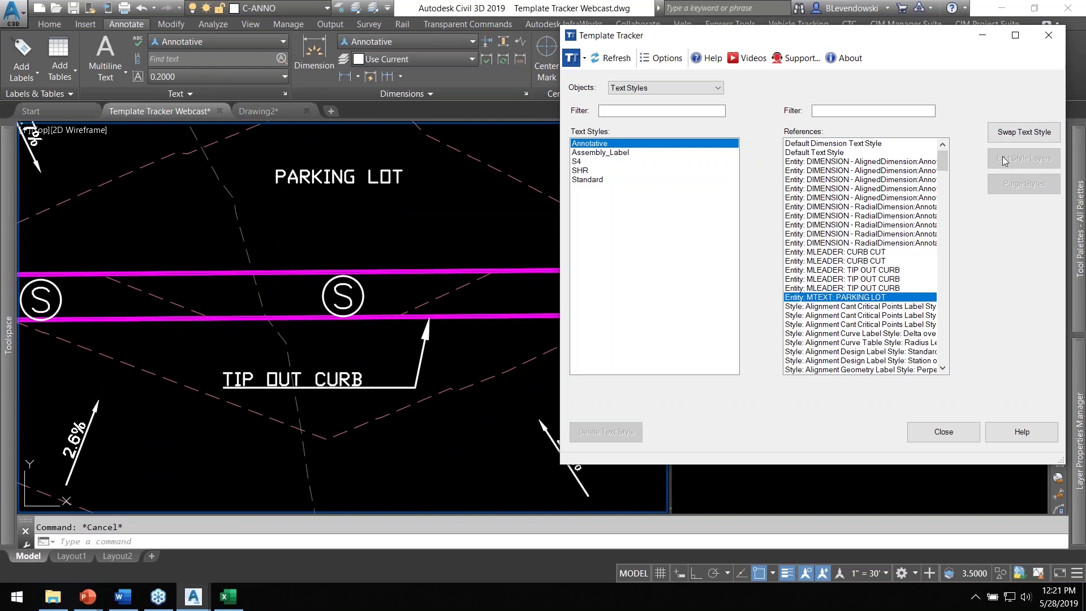
left_click(1025, 132)
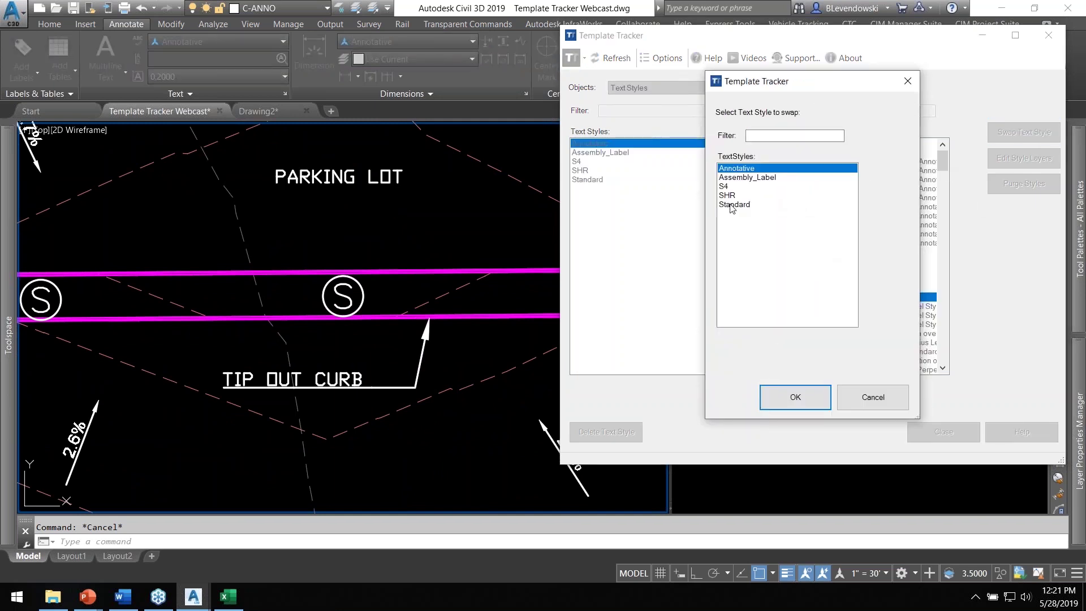
left_click(731, 205)
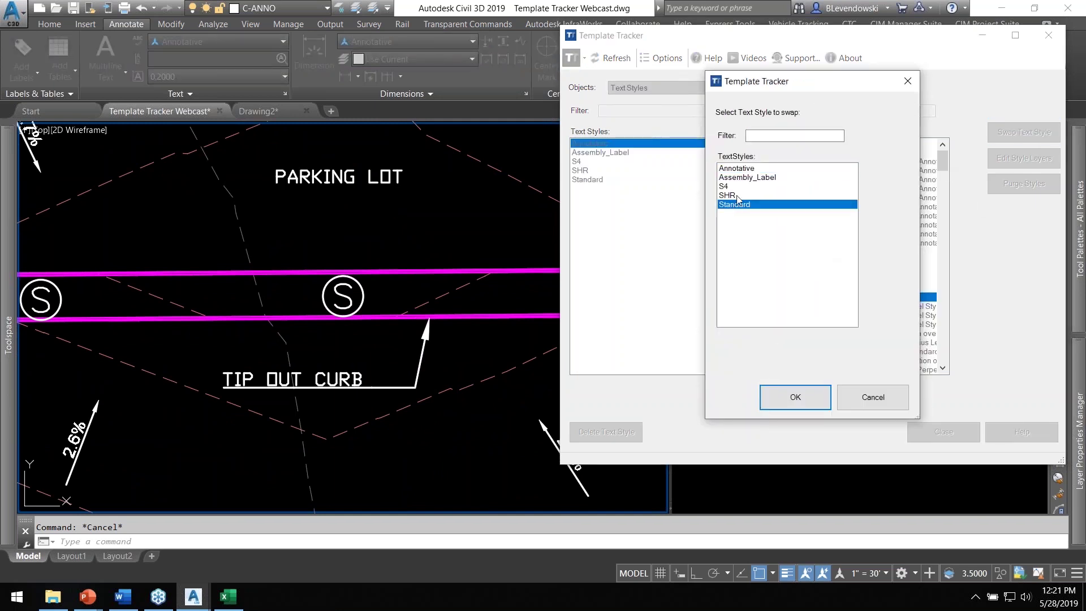
left_click(778, 402)
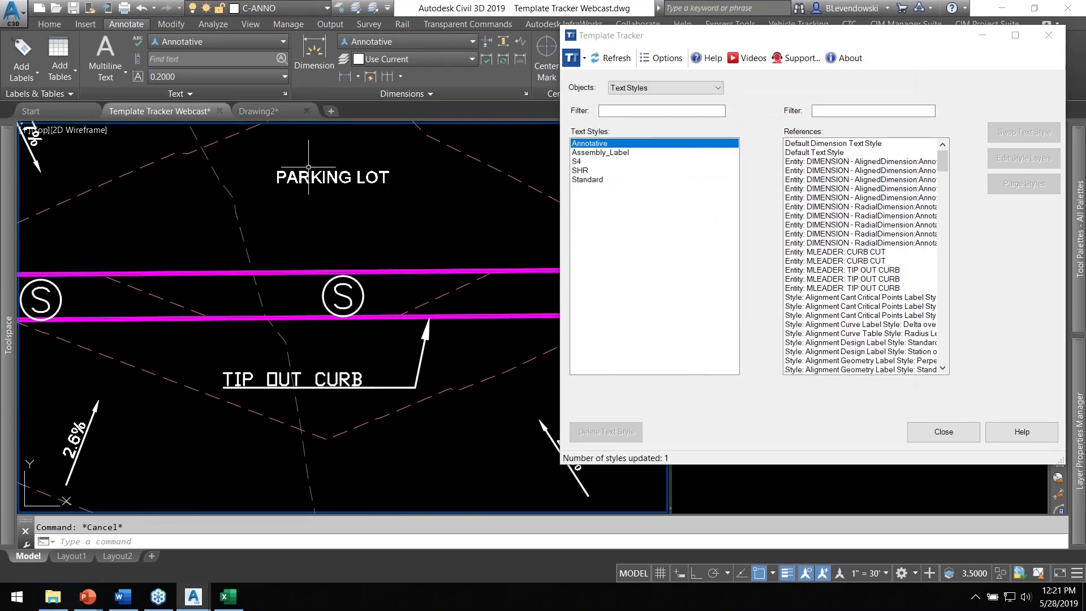
scroll(308, 168, "up", 3)
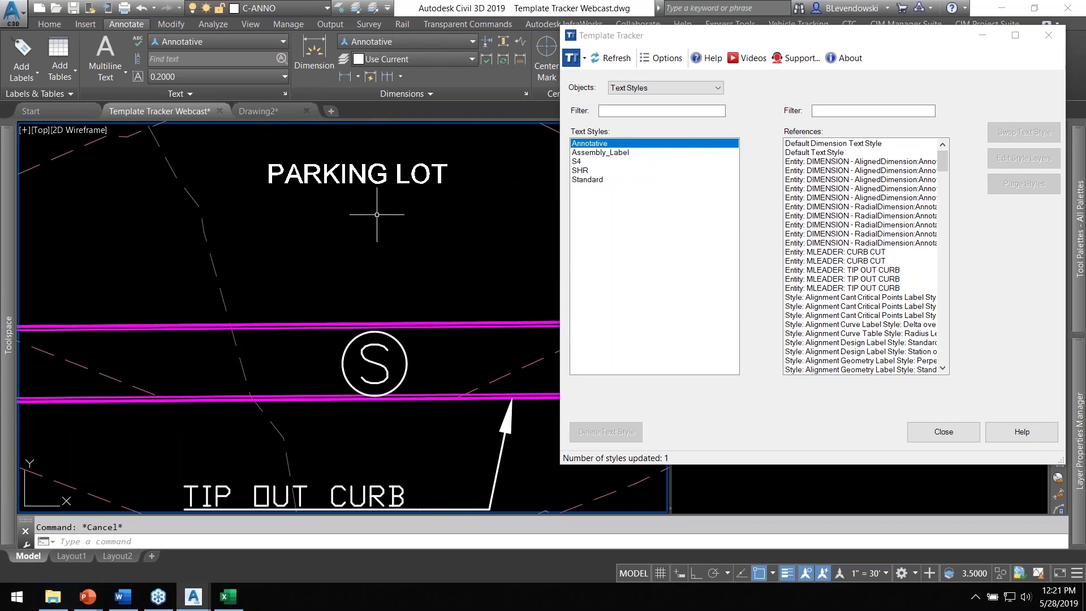
Review the block references of the S4 and SHR text styles.
left_click(577, 163)
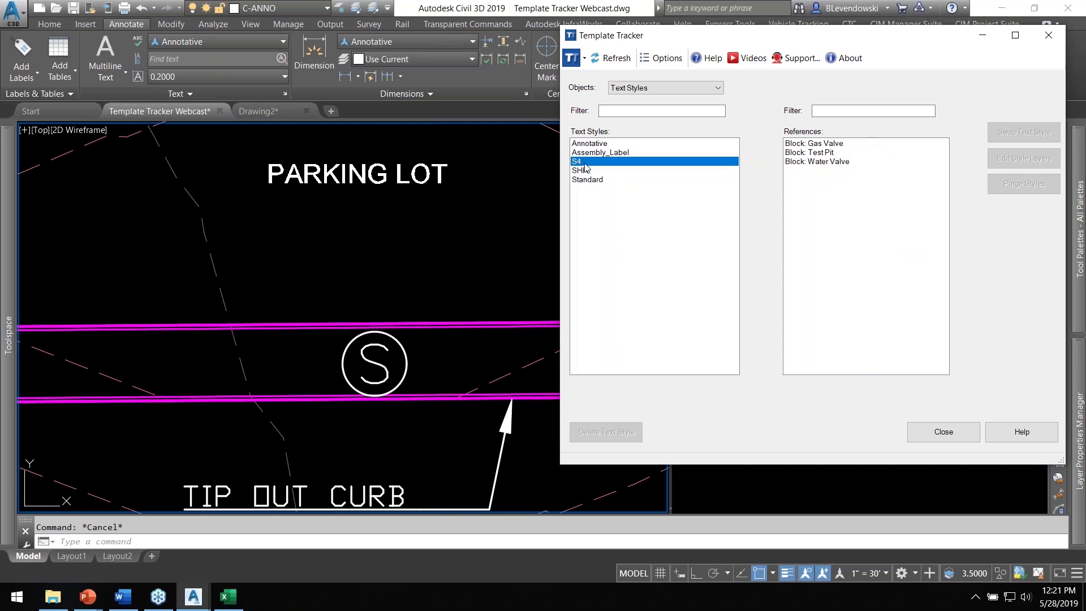
left_click(581, 170)
left_click(577, 162)
left_click(584, 172)
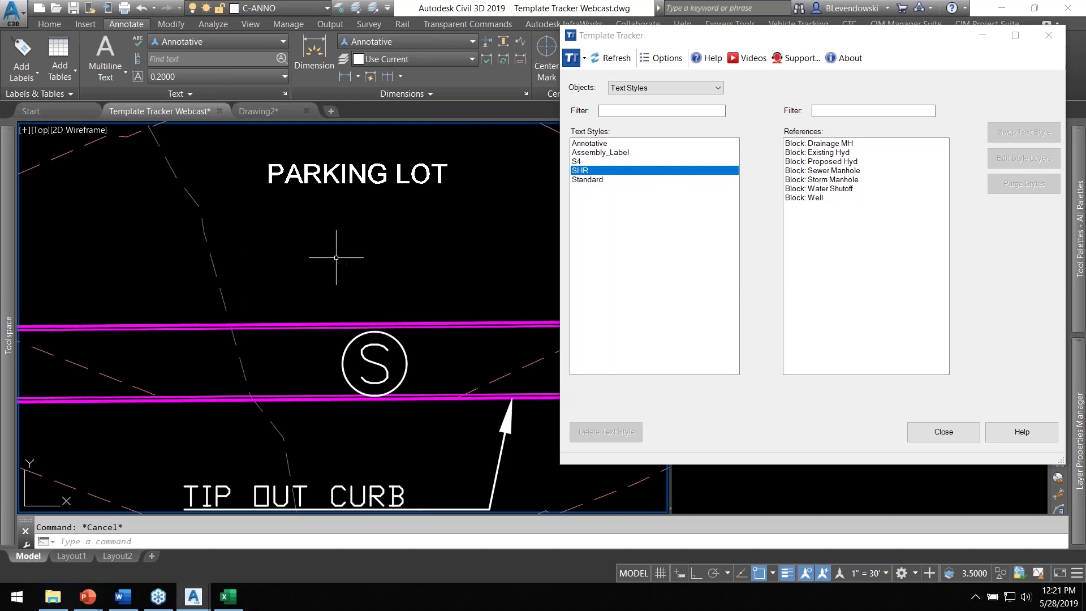
Open the Drainage MH block definition in the block editor.
type("BEdit")
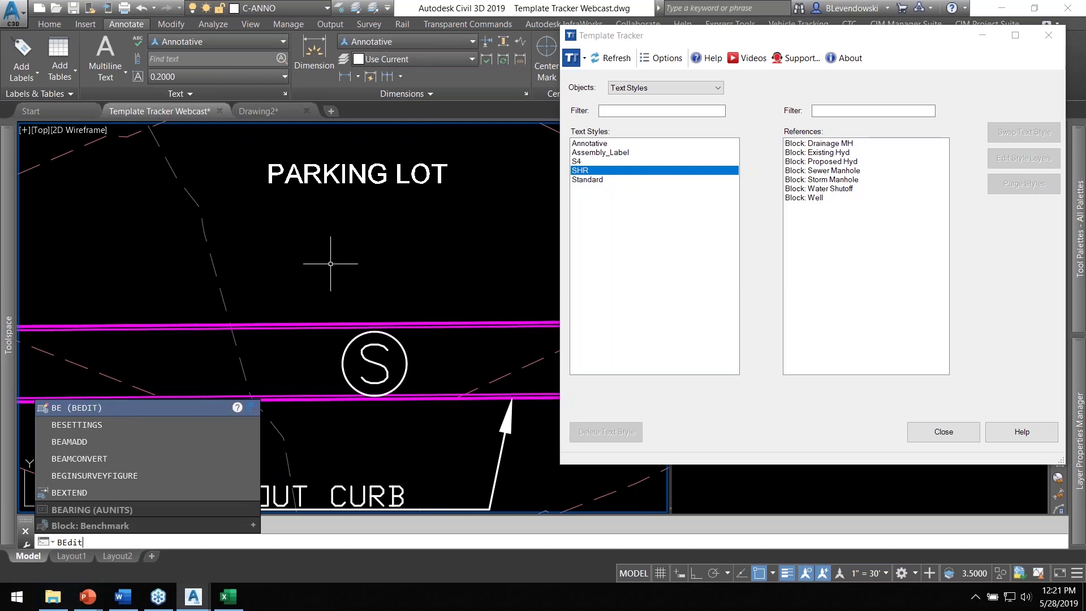
key("Return")
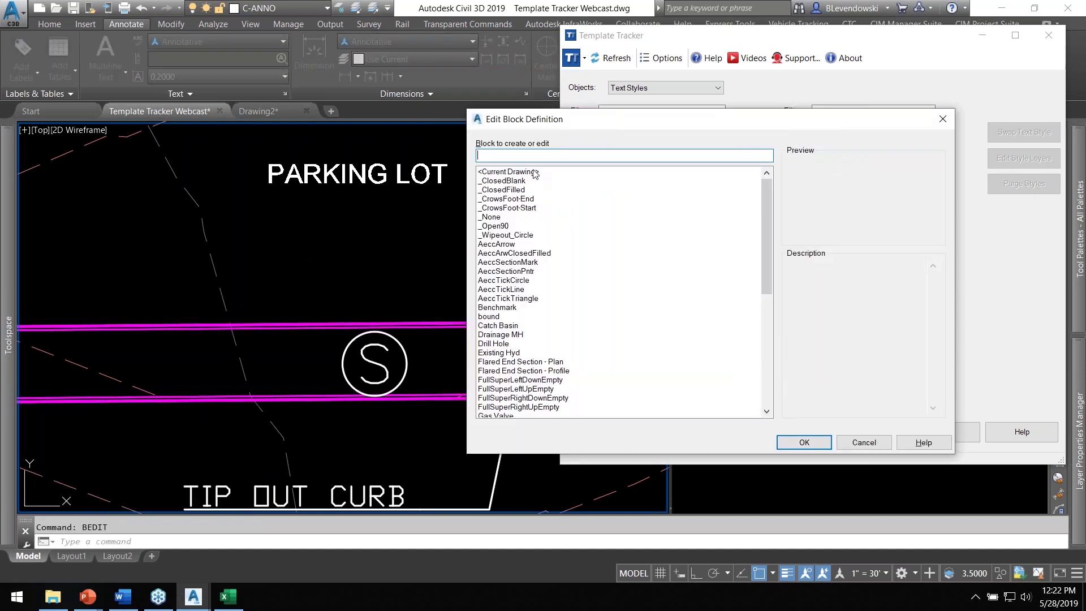
left_click_drag(609, 119, 513, 118)
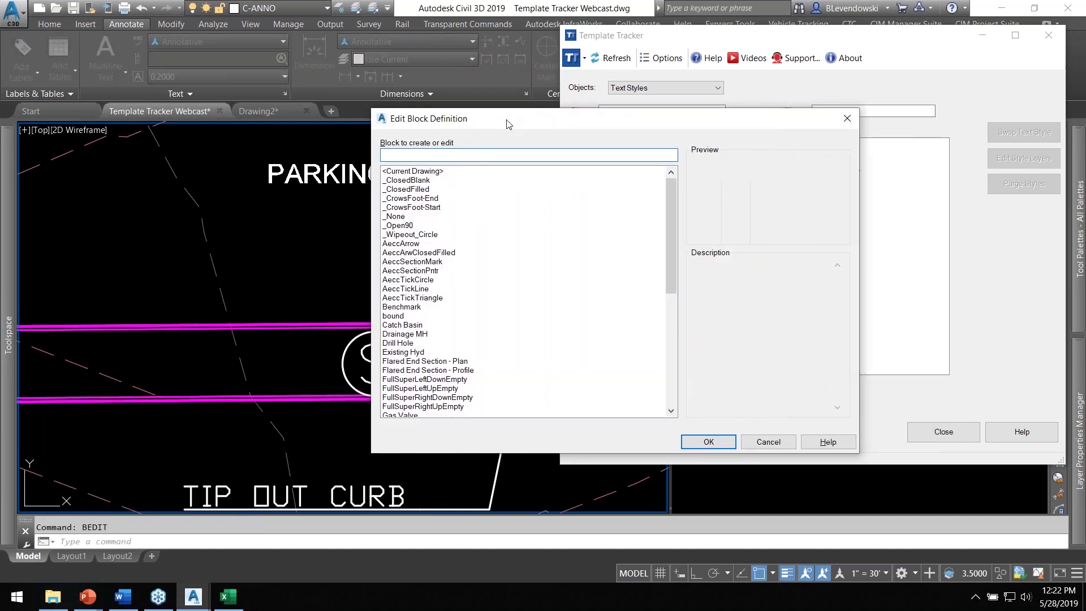
left_click(405, 335)
left_click(709, 442)
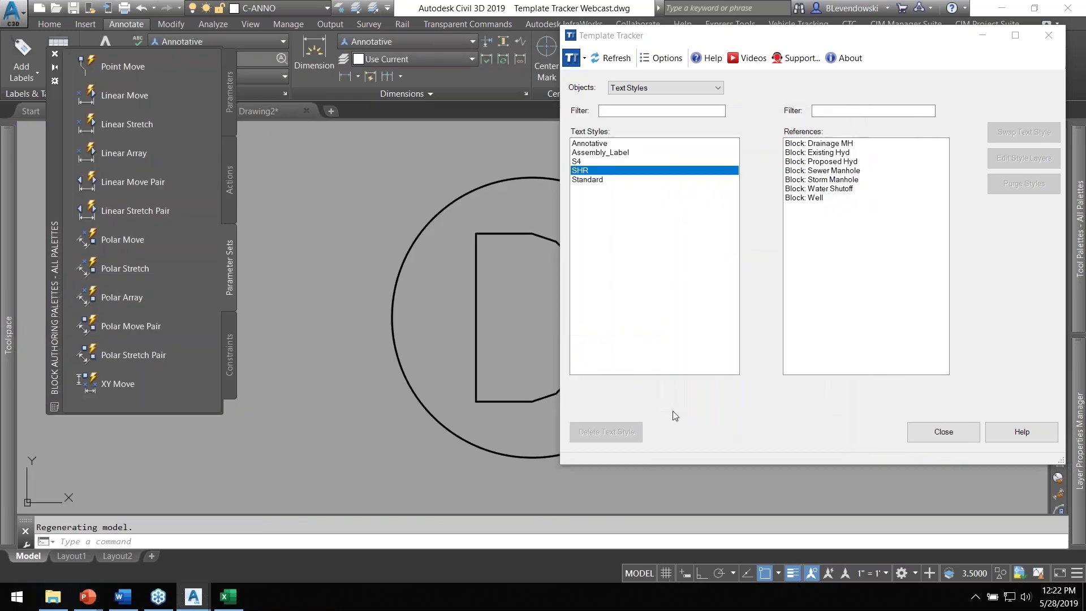
Examine the text style property of the letter D inside the block, and clear the selection without changes.
left_click(367, 245)
key("Escape")
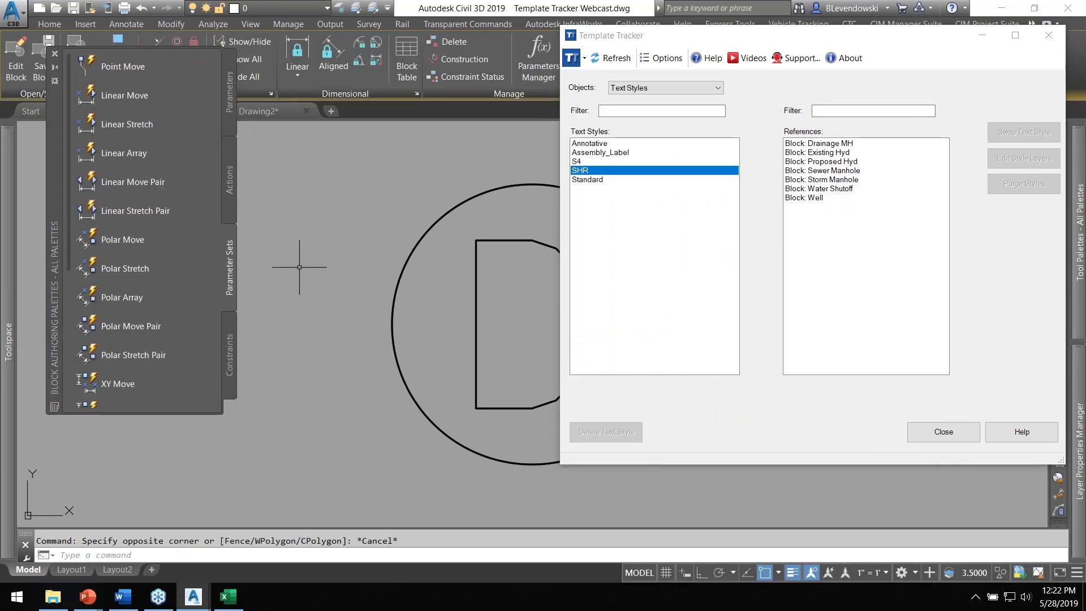
scroll(299, 266, "down", 2)
left_click(456, 244)
left_click(439, 261)
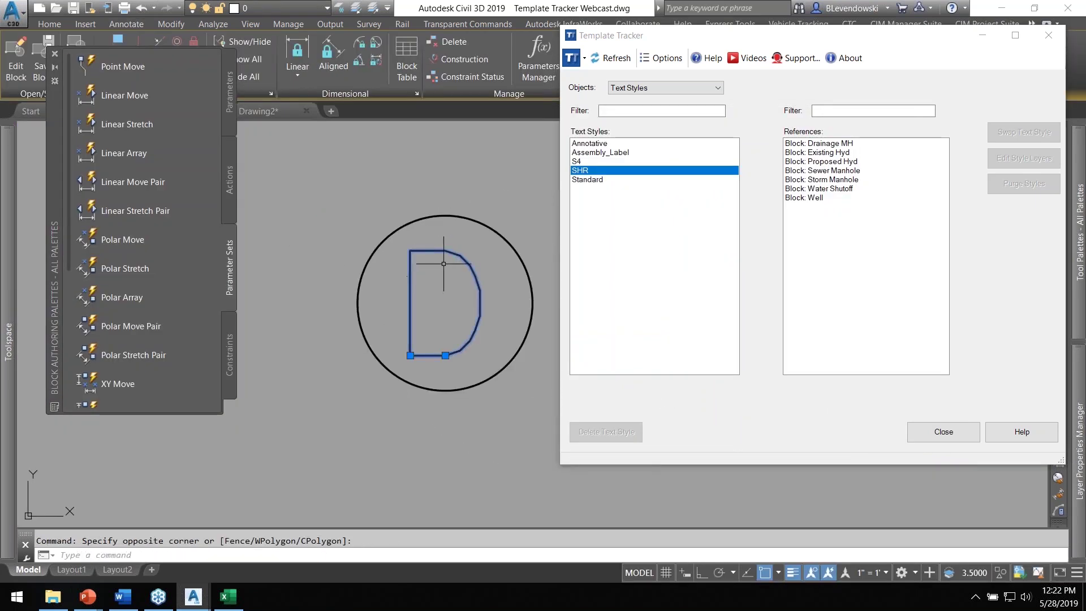
type("pr")
key("Return")
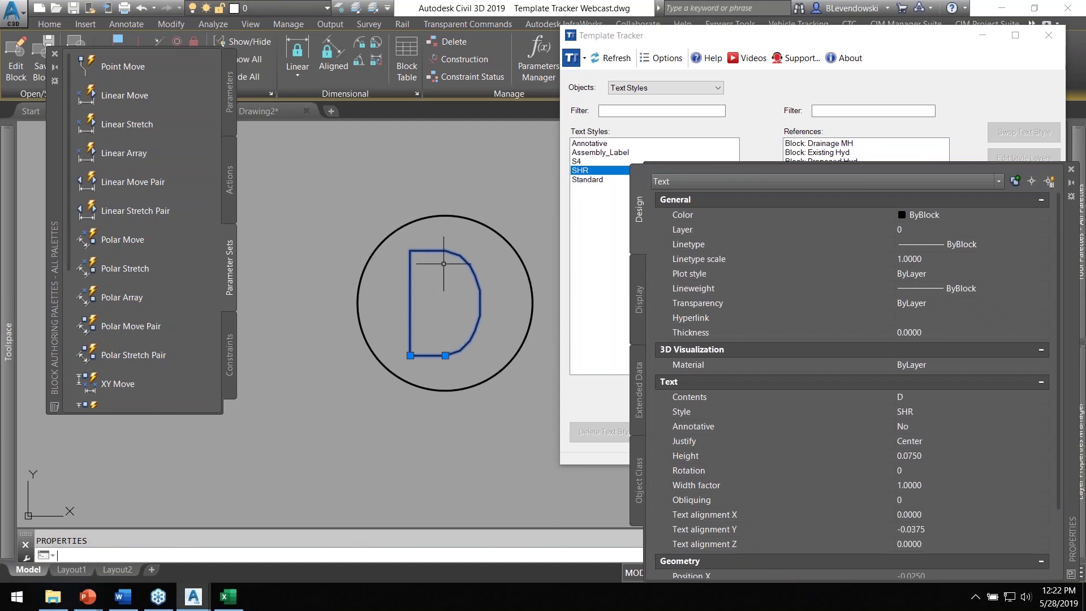
left_click(935, 416)
key("Escape")
key("Escape")
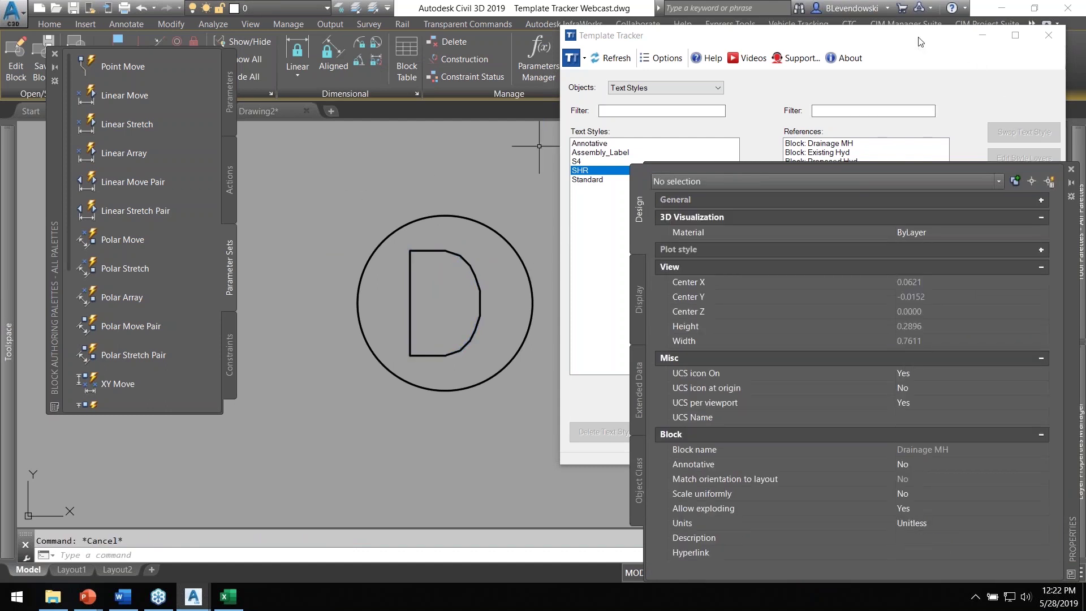
Close the block editor for Drainage MH, discarding the changes, and return to the parking lot drawing.
left_click_drag(921, 42, 926, 93)
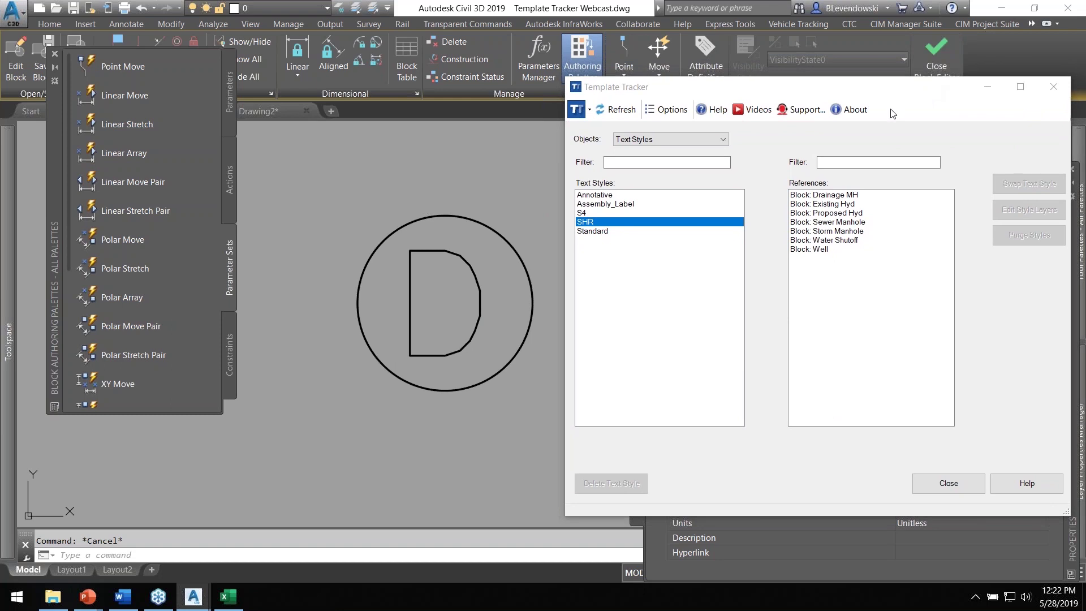
left_click(939, 56)
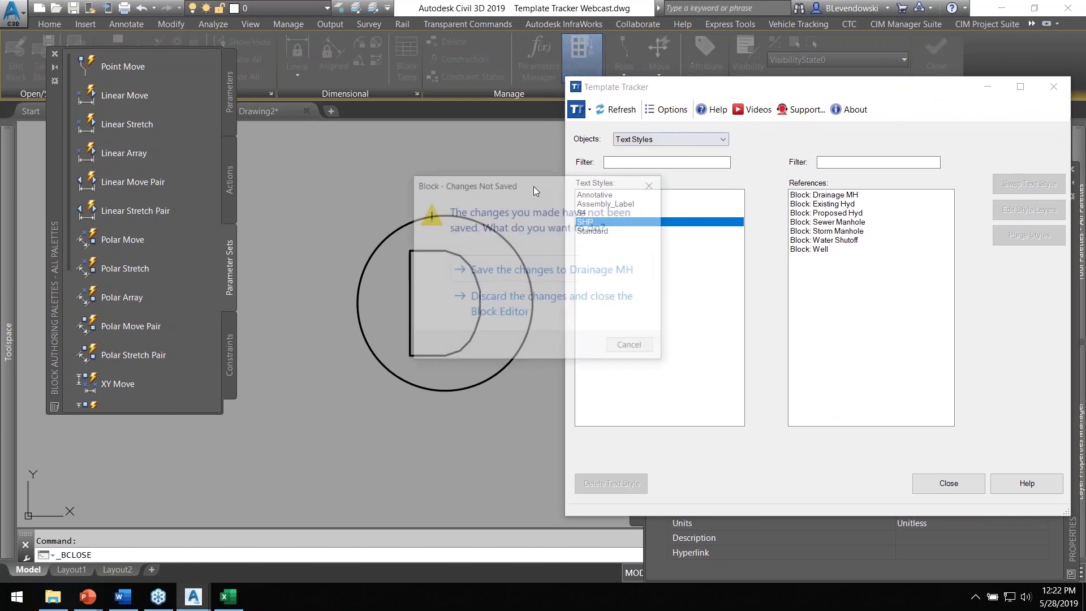
left_click(491, 314)
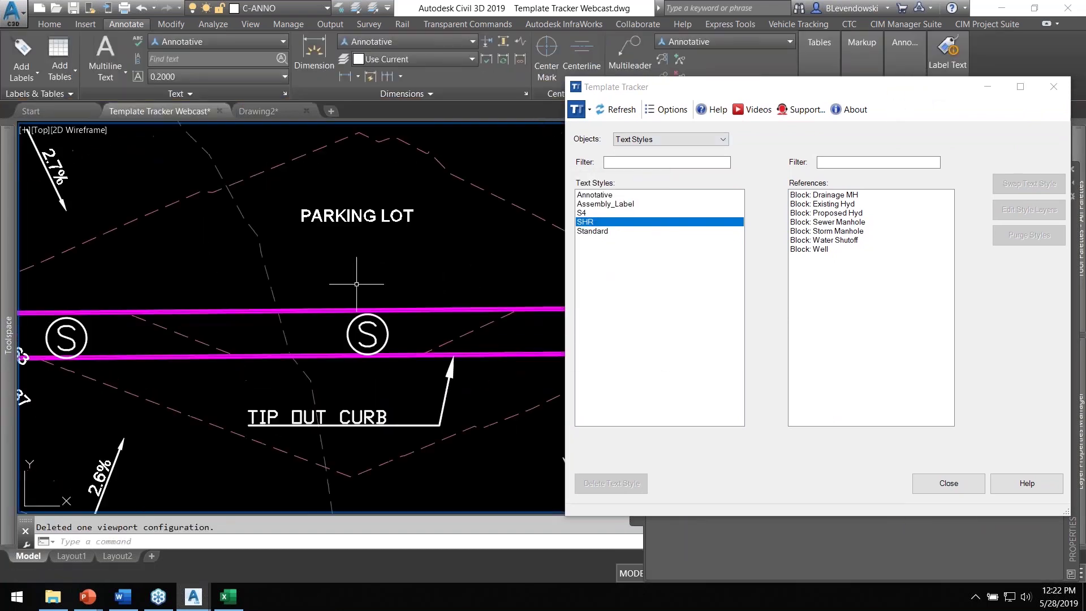
scroll(357, 284, "down", 4)
key("Escape")
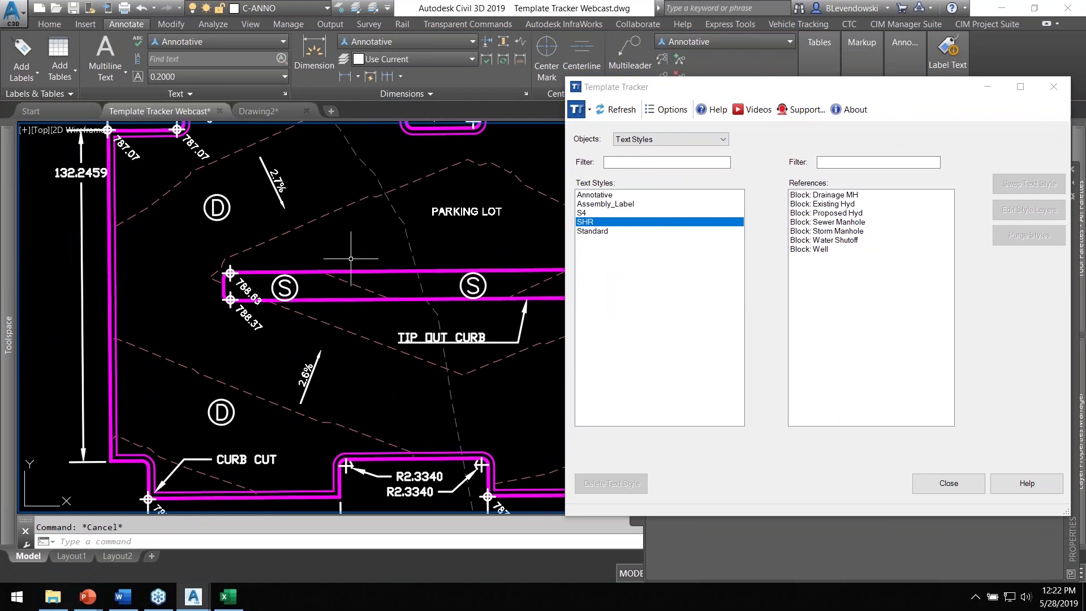
Swap the text style of all block references of SHR, from Drainage MH through Well, to Standard.
left_click(819, 198)
left_click(822, 223, "shift")
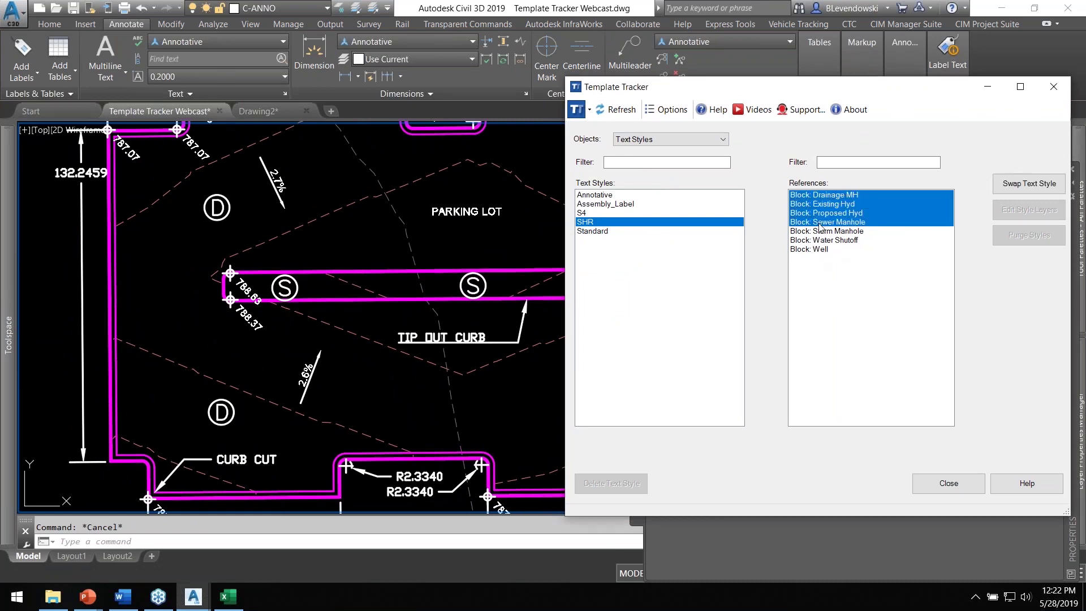
left_click(819, 251, "shift")
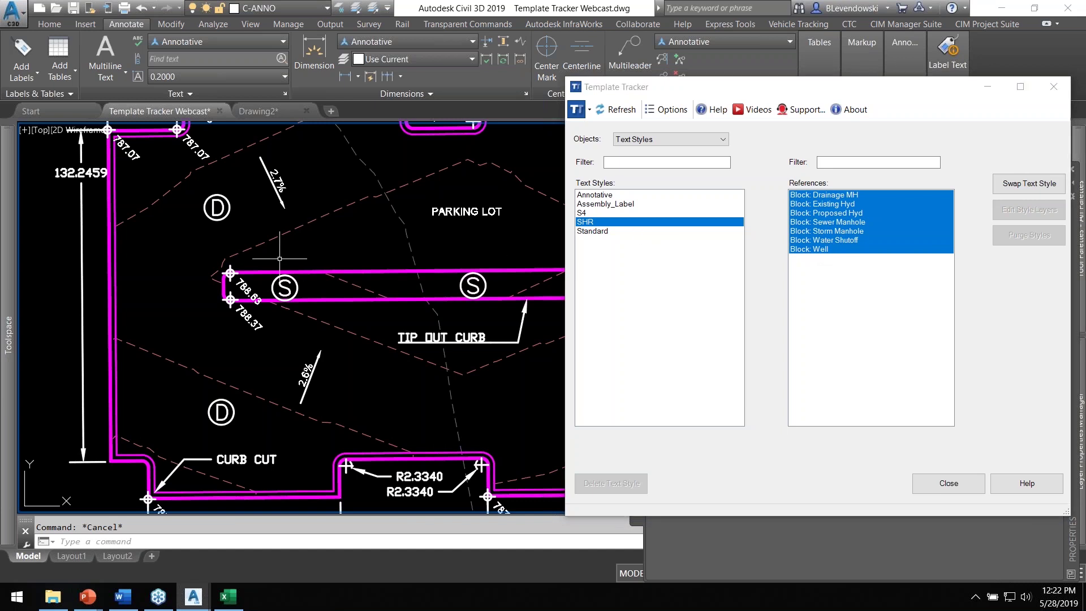
scroll(220, 204, "up", 6)
middle_click_drag(244, 252, 245, 252)
scroll(310, 226, "down", 1)
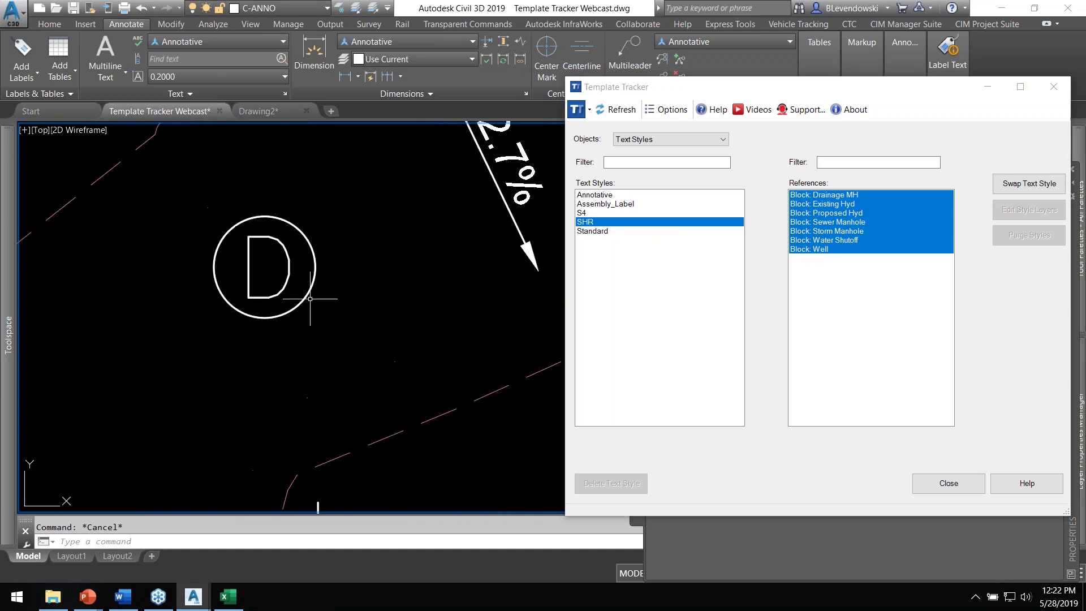
scroll(402, 381, "down", 2)
middle_click_drag(402, 380, 326, 276)
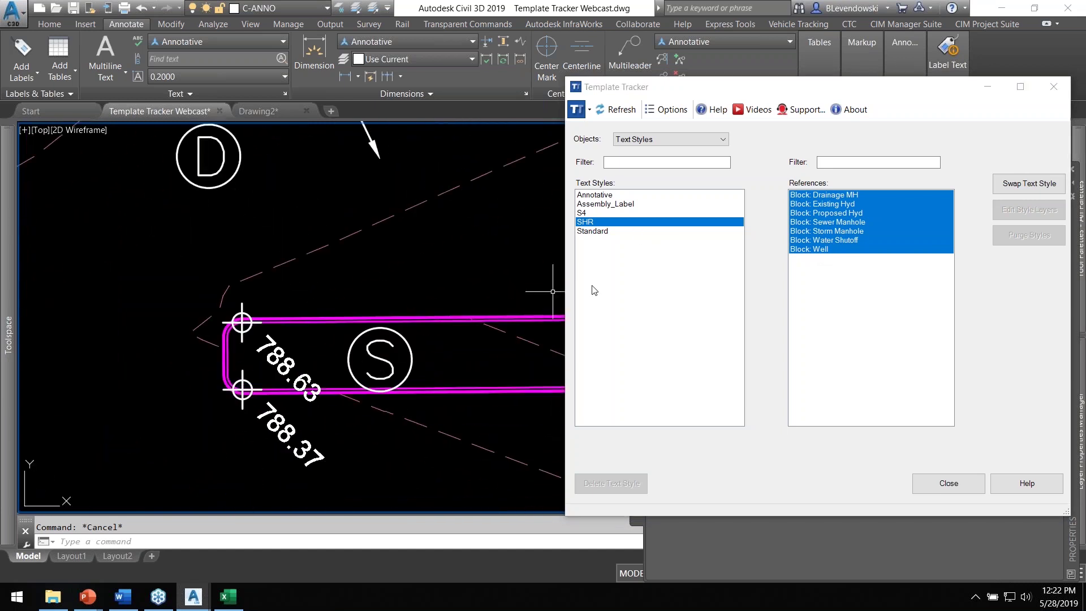
left_click(1007, 187)
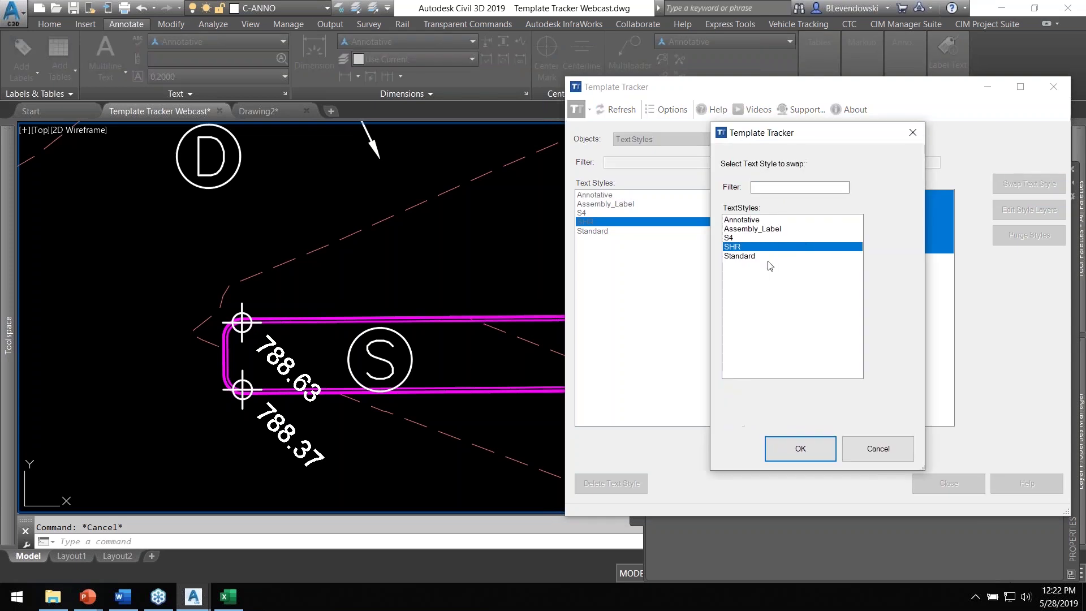
left_click(741, 257)
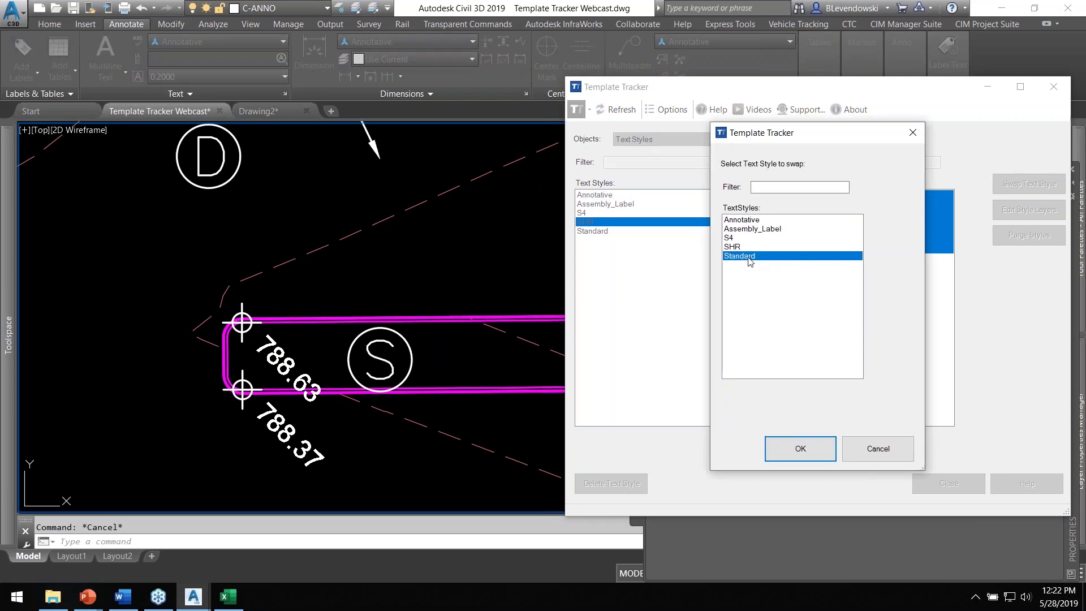
left_click(801, 449)
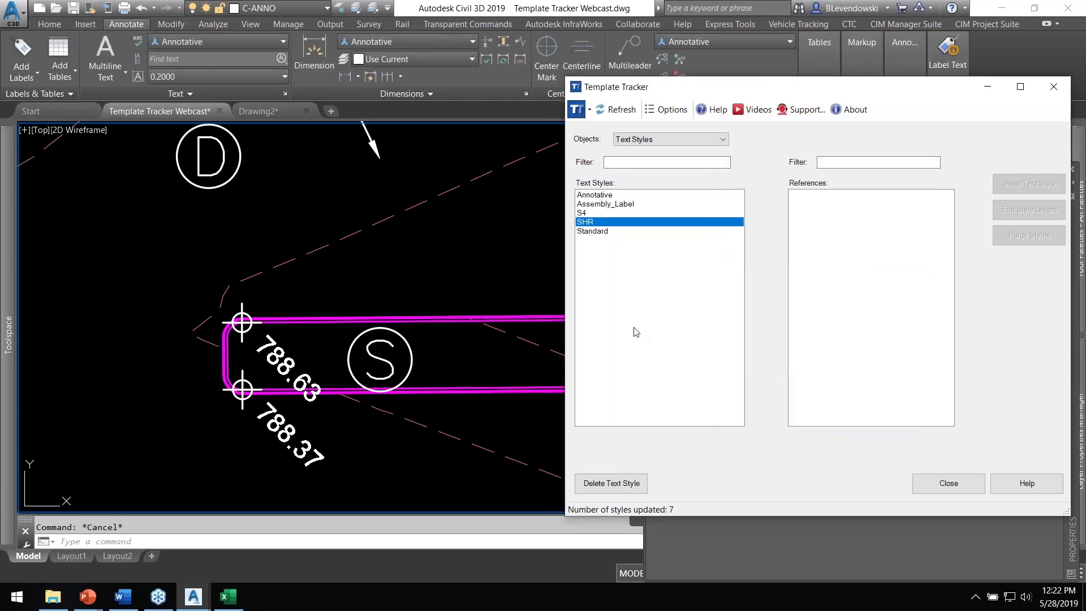
Regenerate the whole drawing with REA and check the lettering in the D and S manhole symbols.
type("rea")
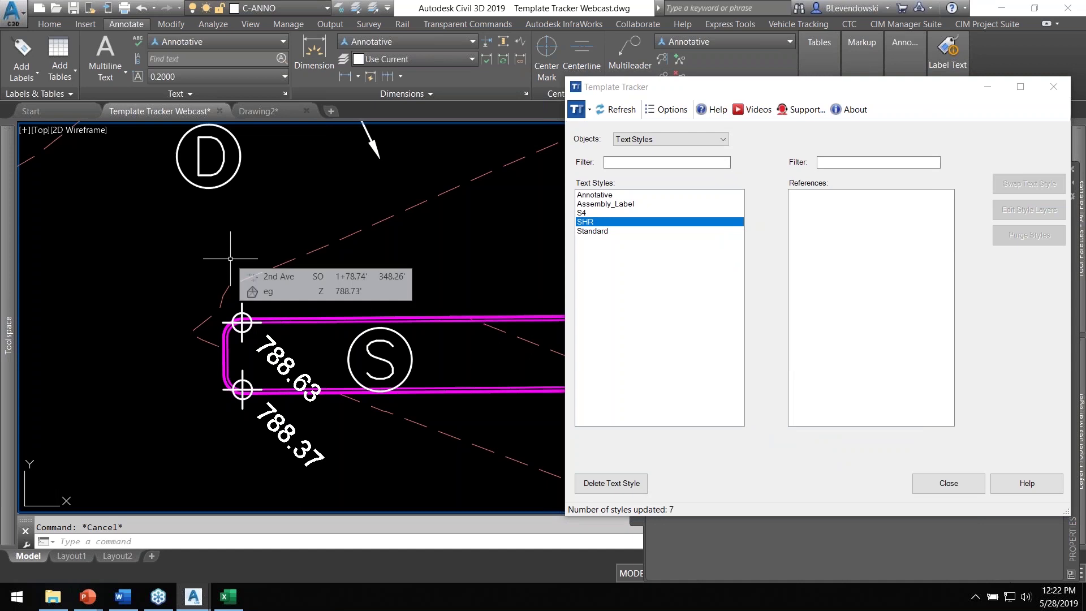
key("Return")
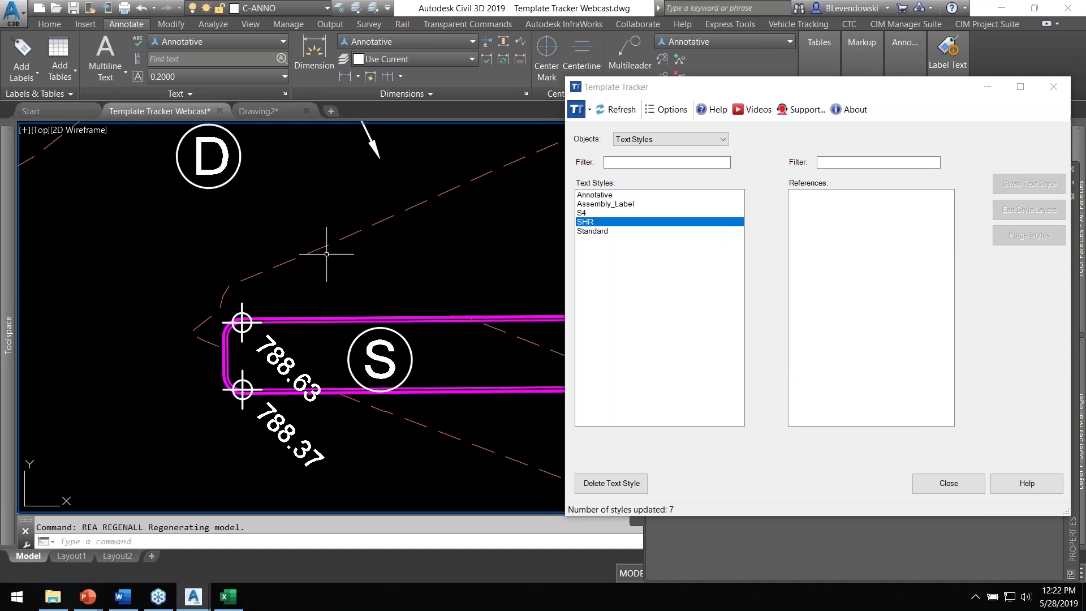
middle_click_drag(332, 228, 346, 253)
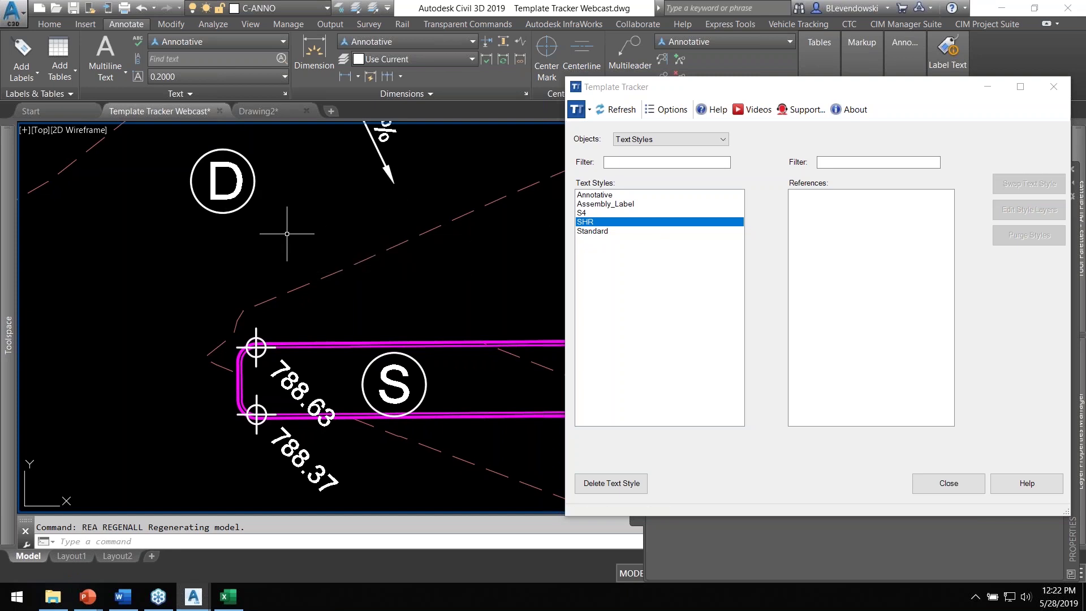
scroll(288, 232, "down", 5)
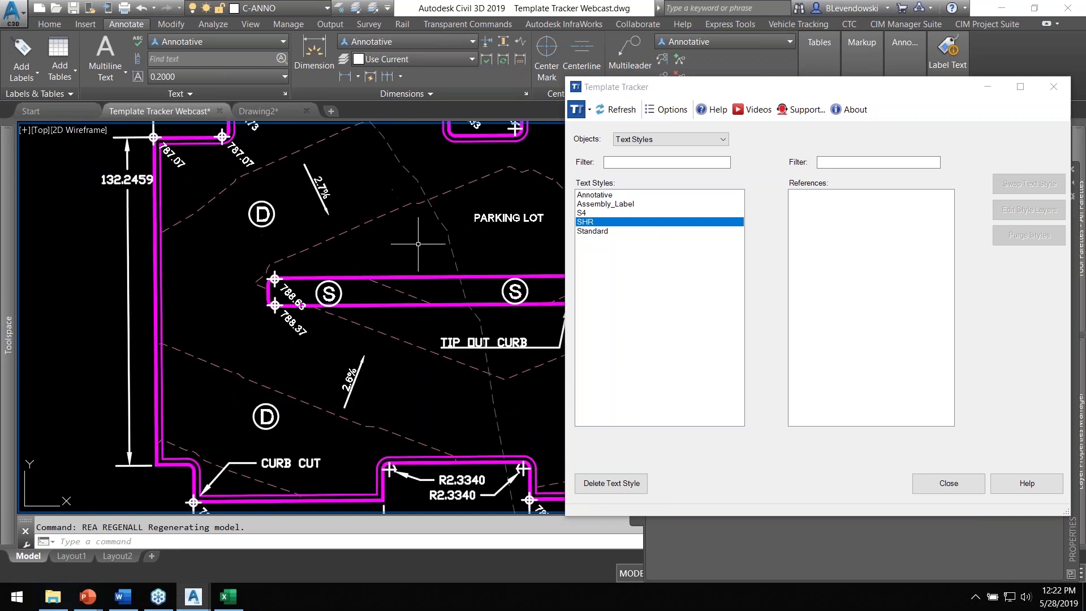
middle_click_drag(418, 244, 417, 247)
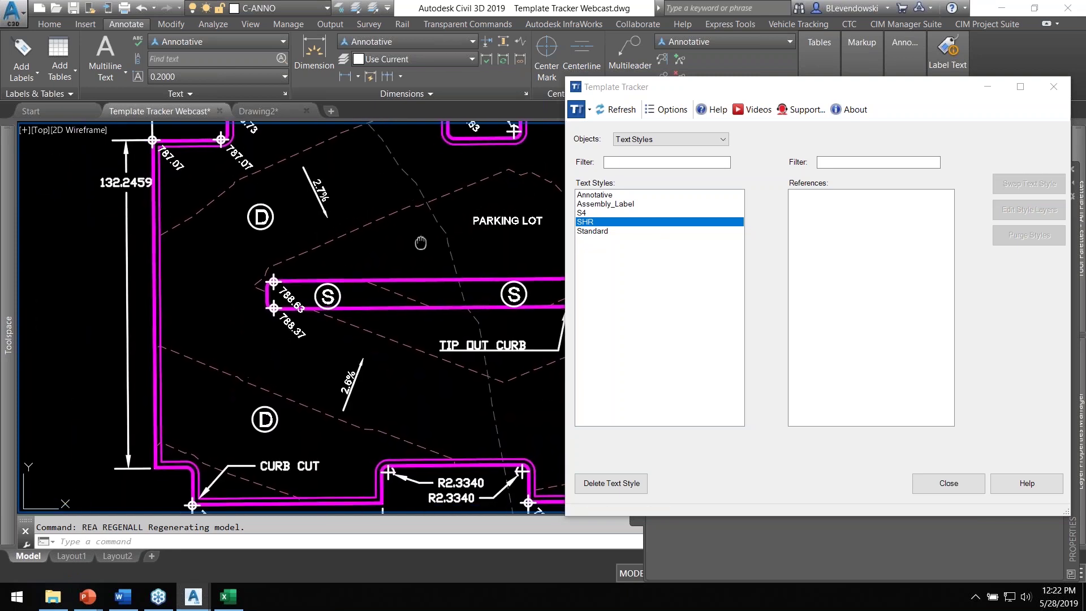
Swap the text style of the S4 block references Gas Valve, Test Pit and Water Valve to Standard.
left_click(582, 214)
left_click(816, 195)
left_click(823, 214, "shift")
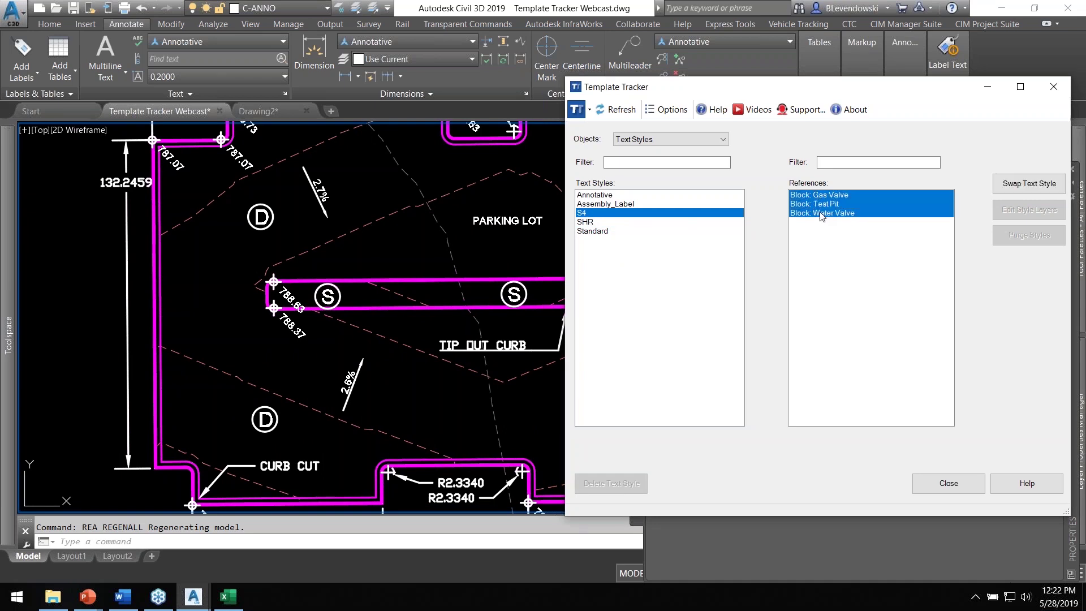
left_click(1029, 184)
left_click(735, 256)
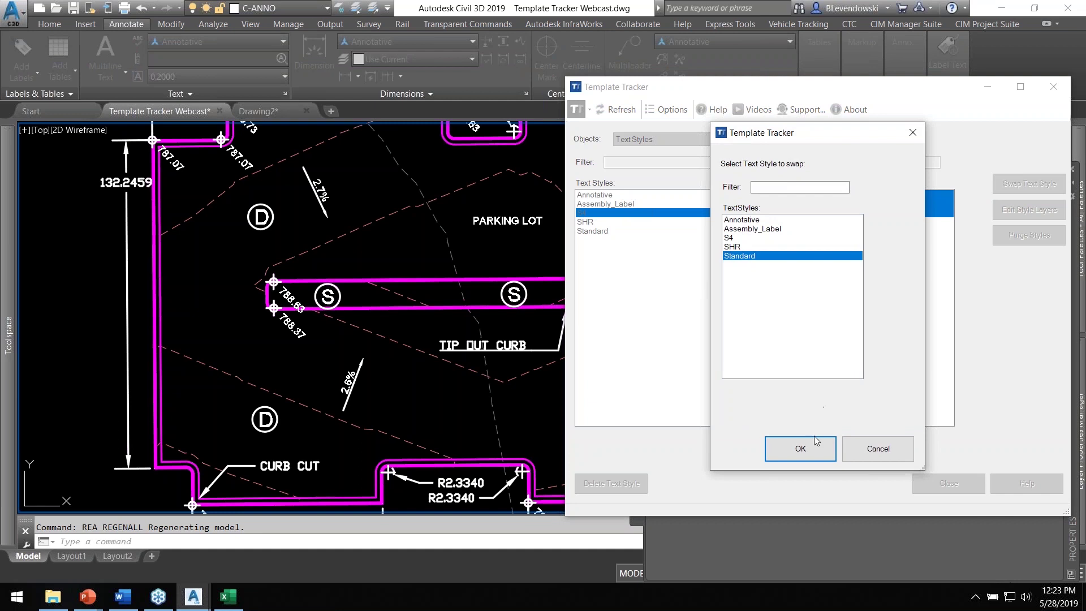
left_click(798, 449)
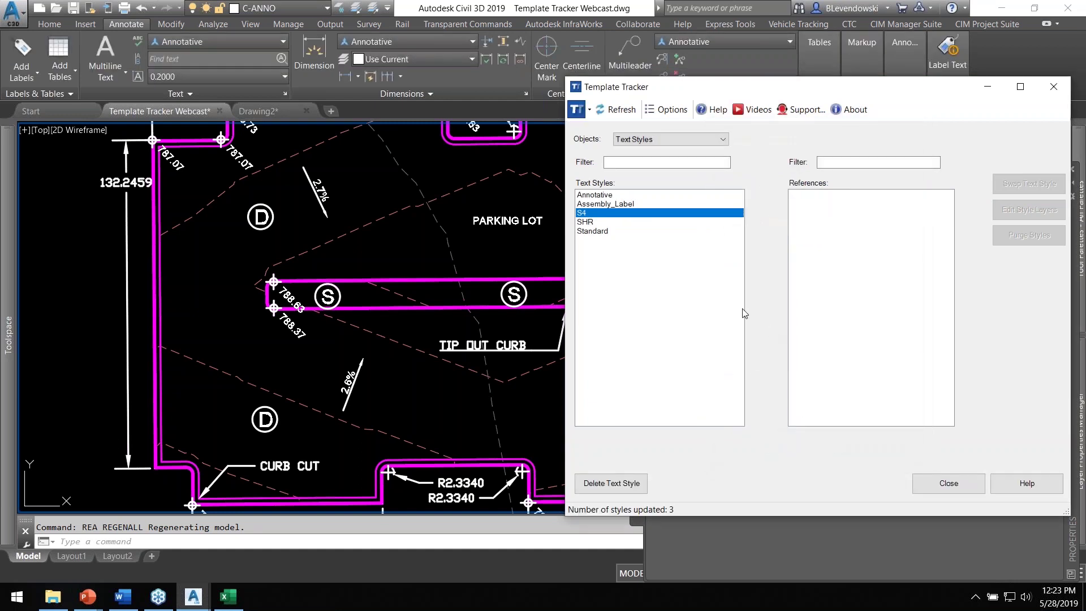
Delete the SHR and S4 text styles.
left_click(588, 222)
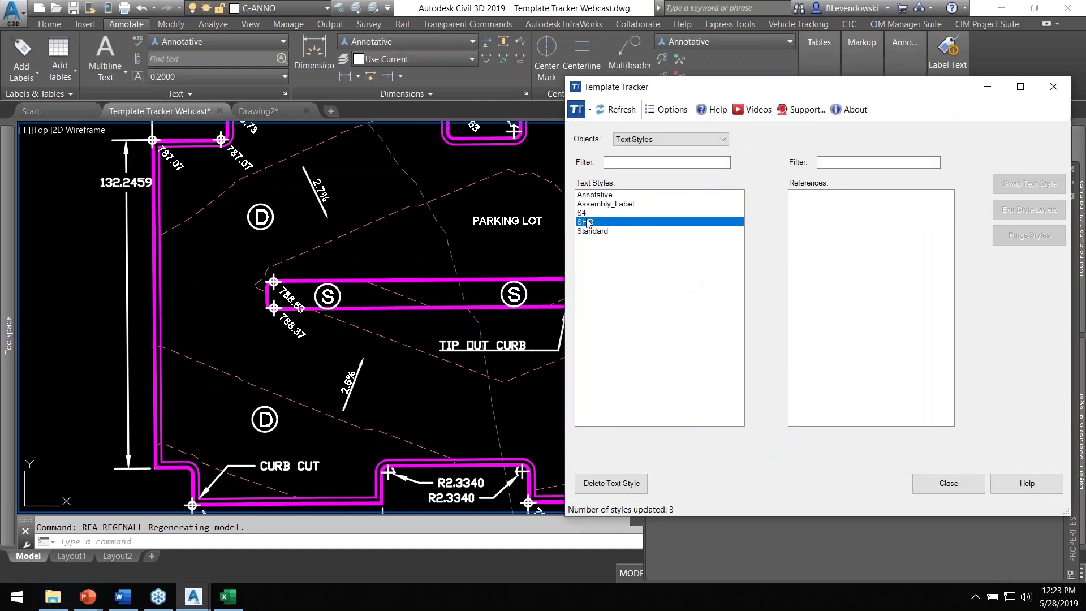
left_click(611, 483)
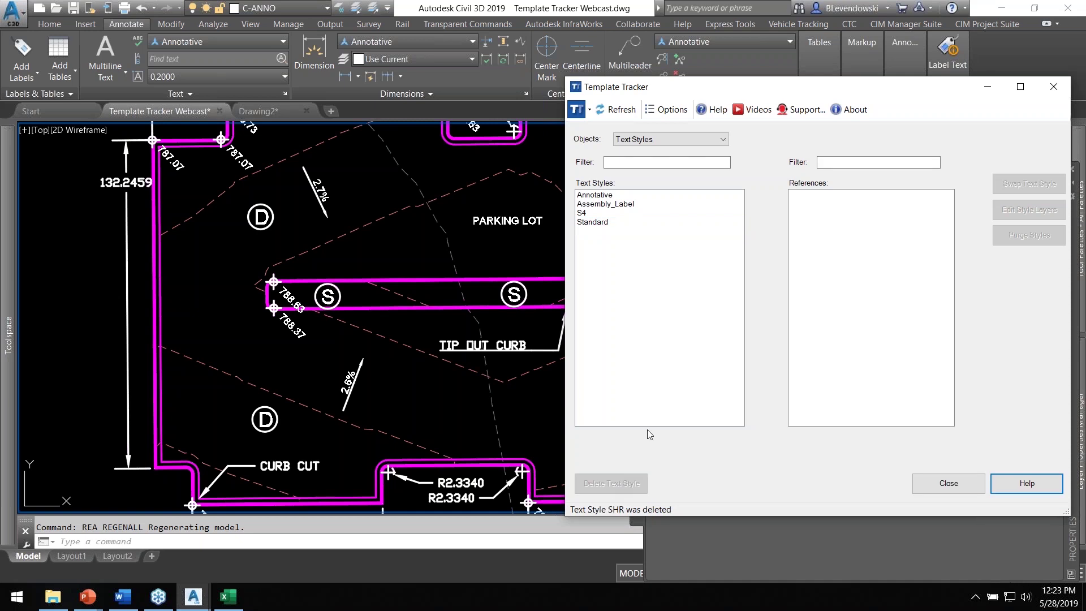
left_click(586, 213)
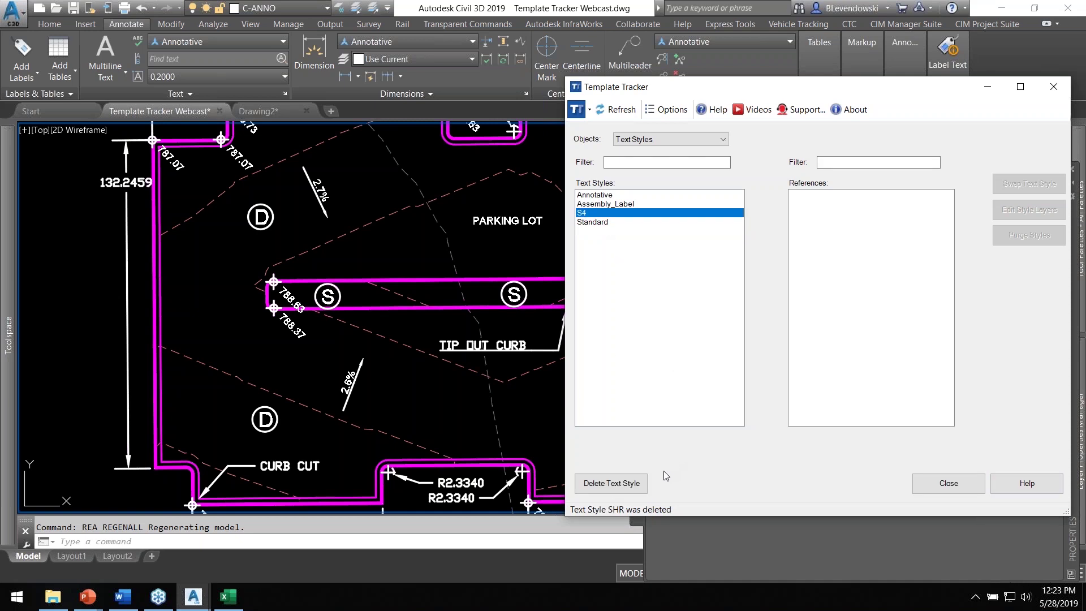
left_click(621, 486)
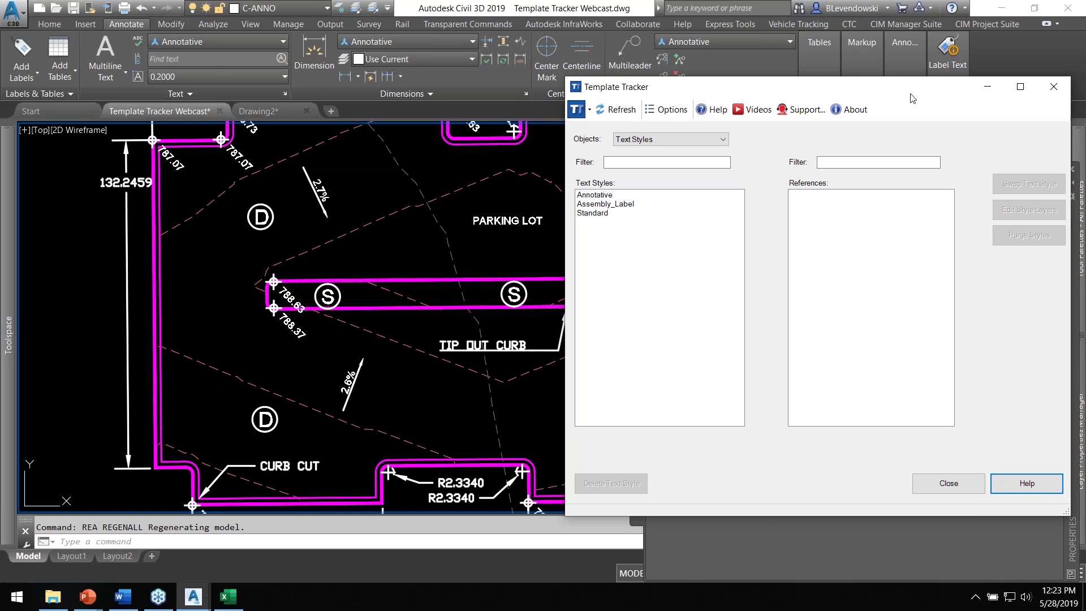
Switch the tracked objects to Dimension Styles and list the references of the Annotative dimension style.
left_click_drag(912, 93, 861, 81)
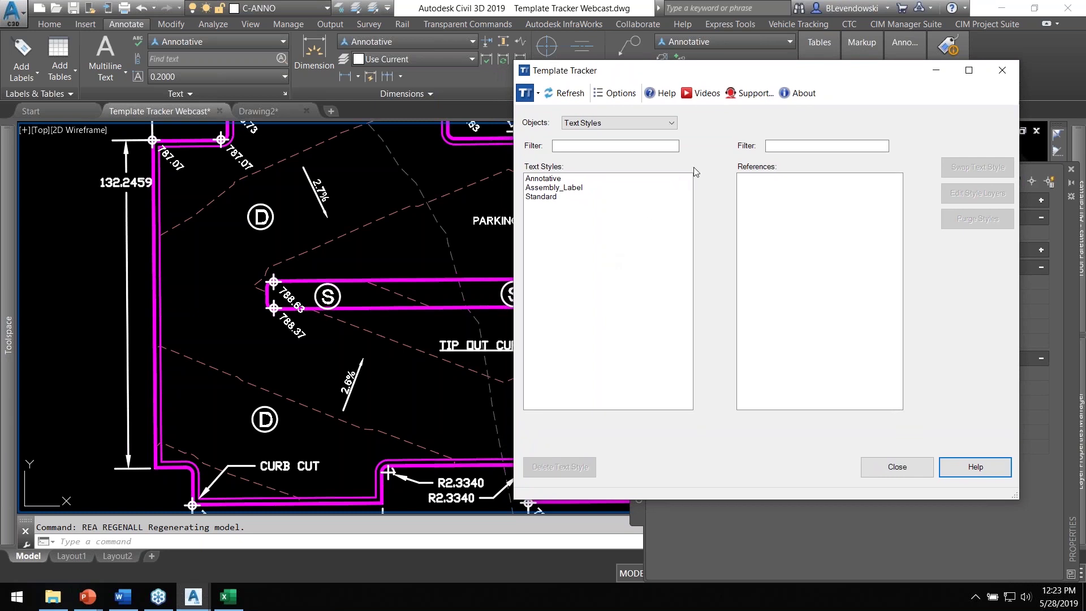
left_click_drag(860, 72, 877, 64)
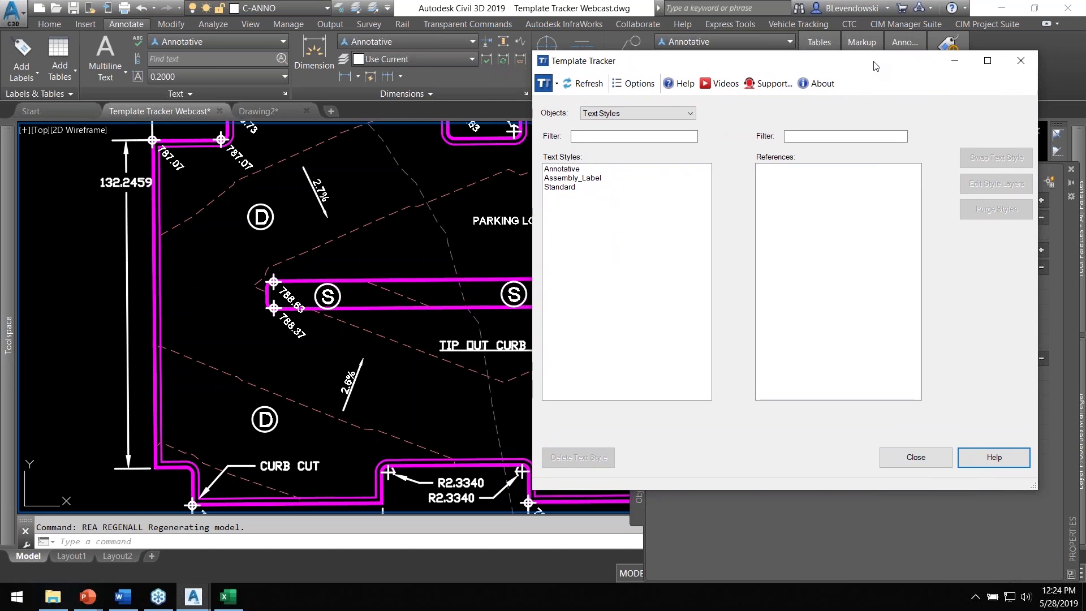
left_click_drag(796, 63, 792, 57)
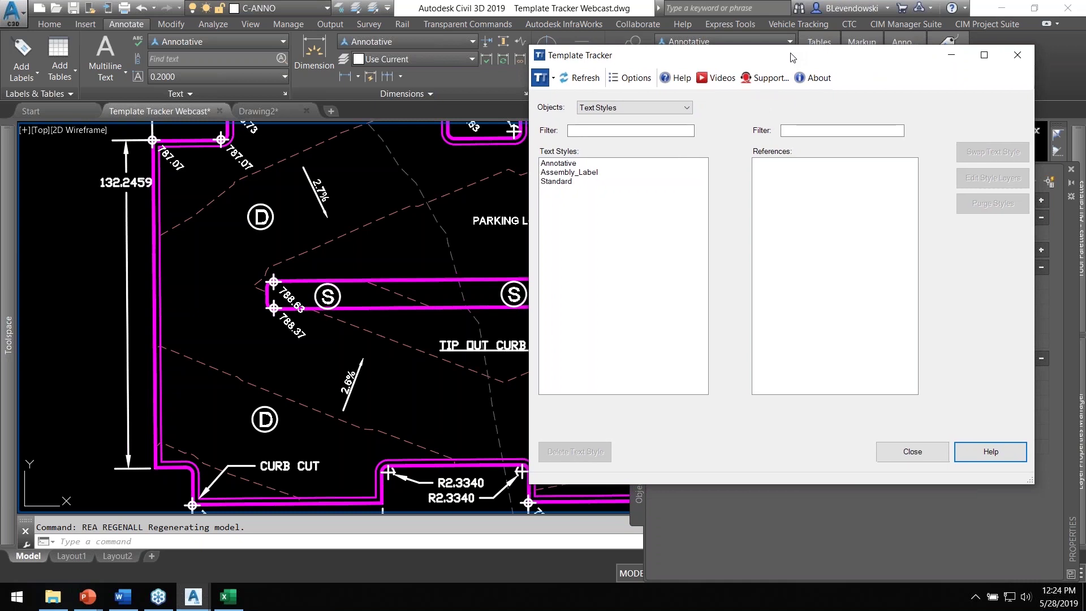
middle_click_drag(418, 195, 335, 230)
left_click(636, 107)
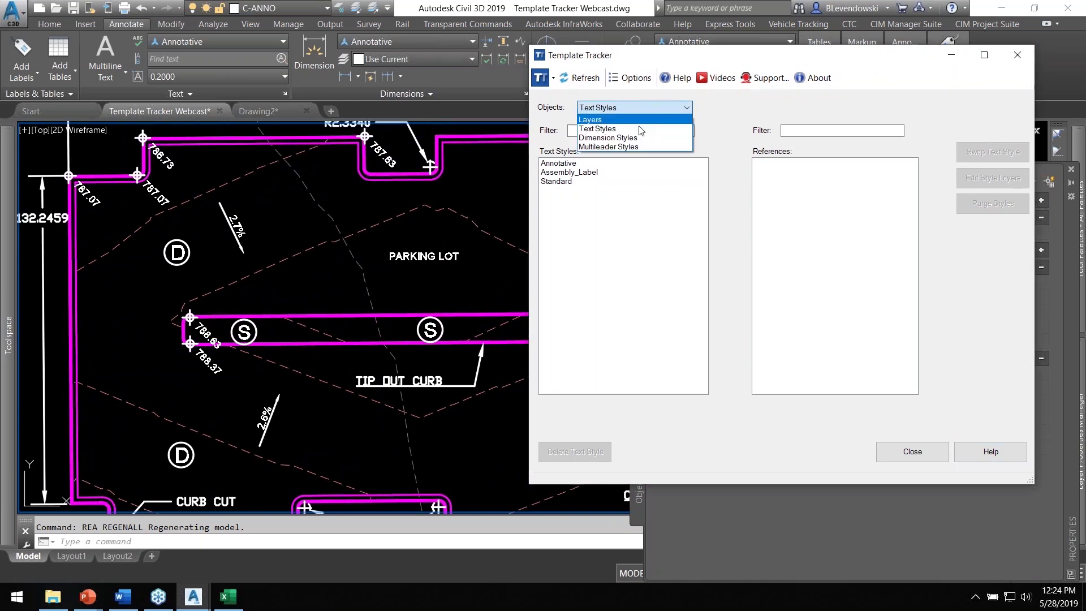
left_click(614, 139)
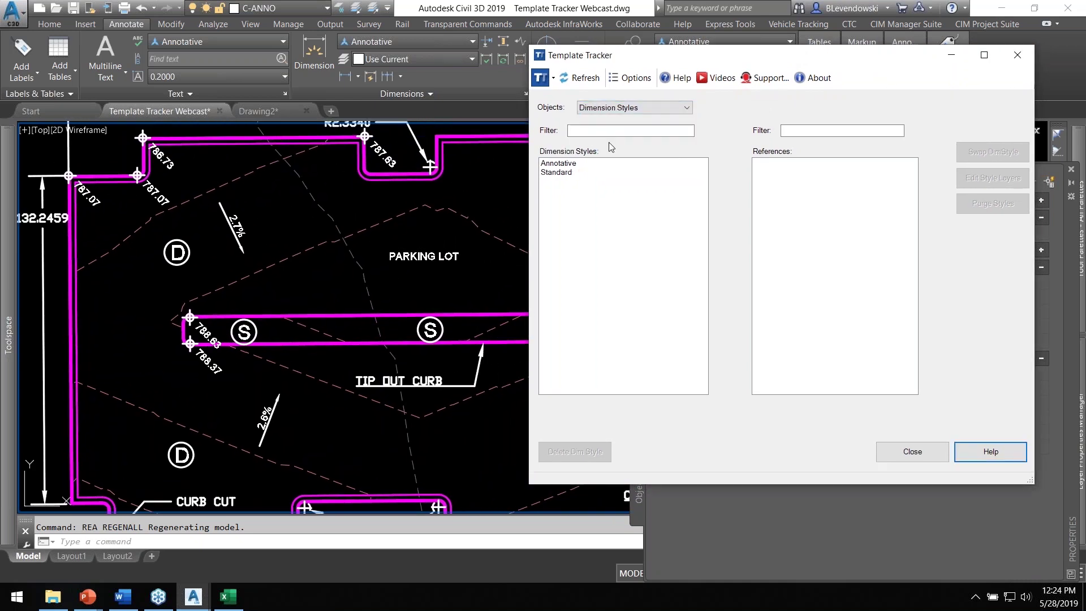
scroll(277, 237, "down", 2)
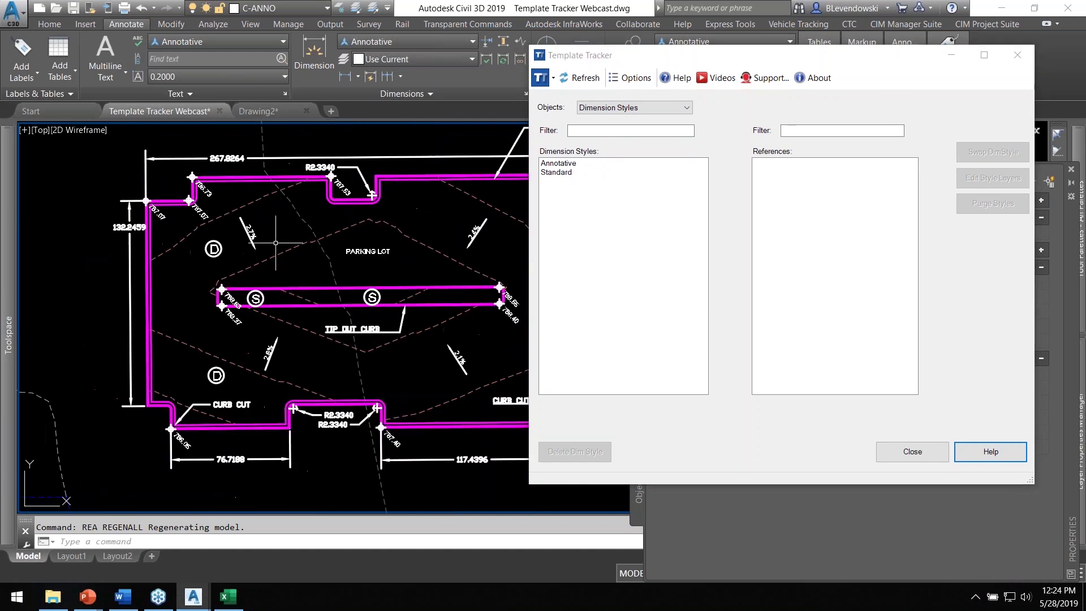
mouse_move(315, 236)
middle_mouse_down()
mouse_move(372, 238)
mouse_move(328, 257)
middle_mouse_up()
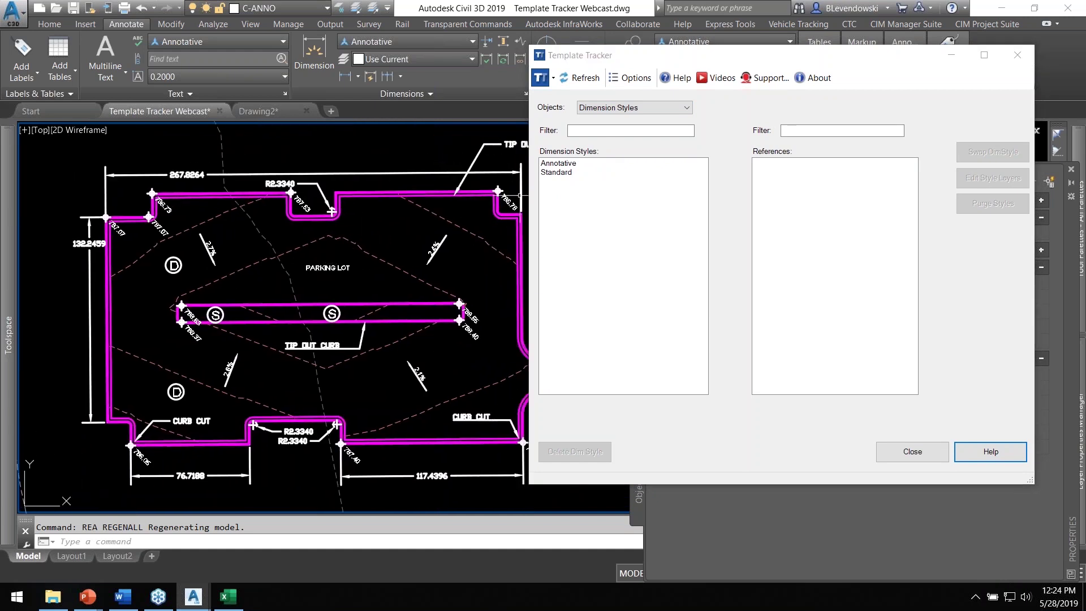
left_click(564, 164)
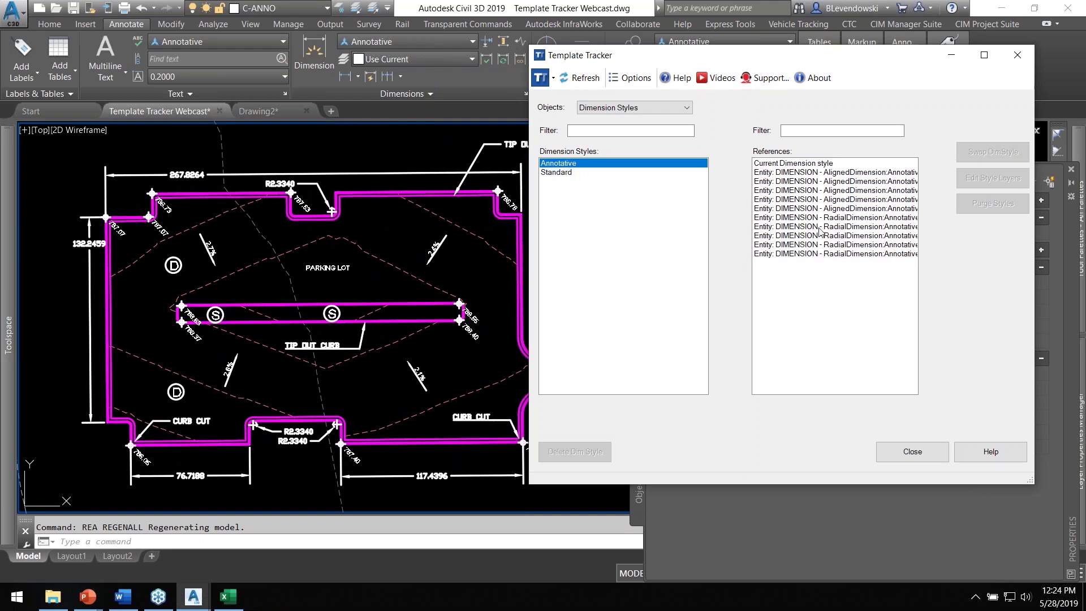
Swap all aligned and radial dimension entities that reference the Annotative dimension style to the Standard dimension style.
left_click(845, 173)
left_click_drag(826, 55, 746, 47)
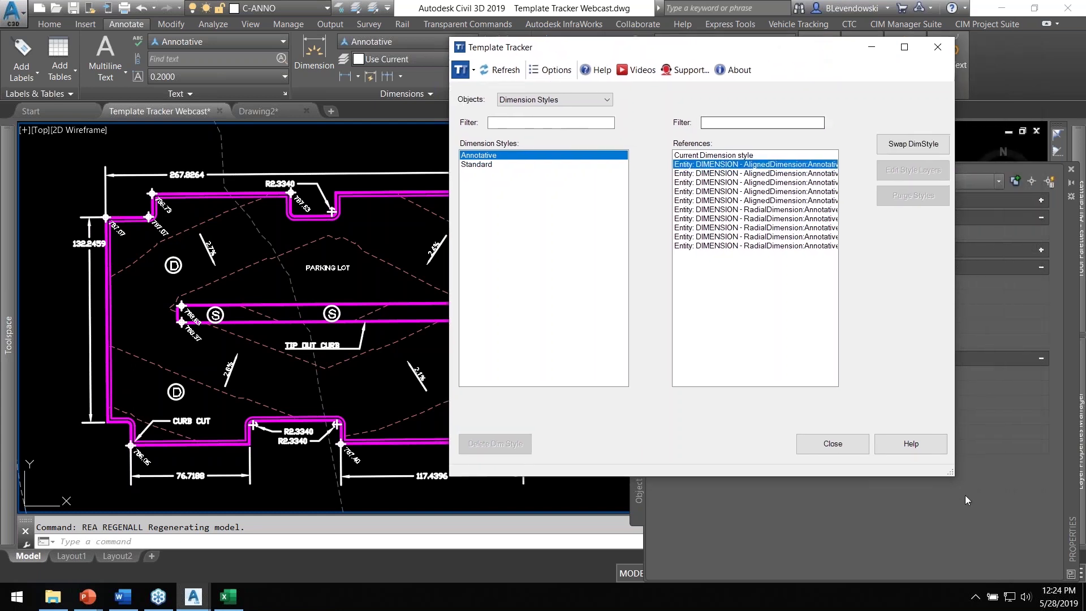
left_click_drag(950, 473, 1046, 473)
left_click_drag(775, 59, 784, 71)
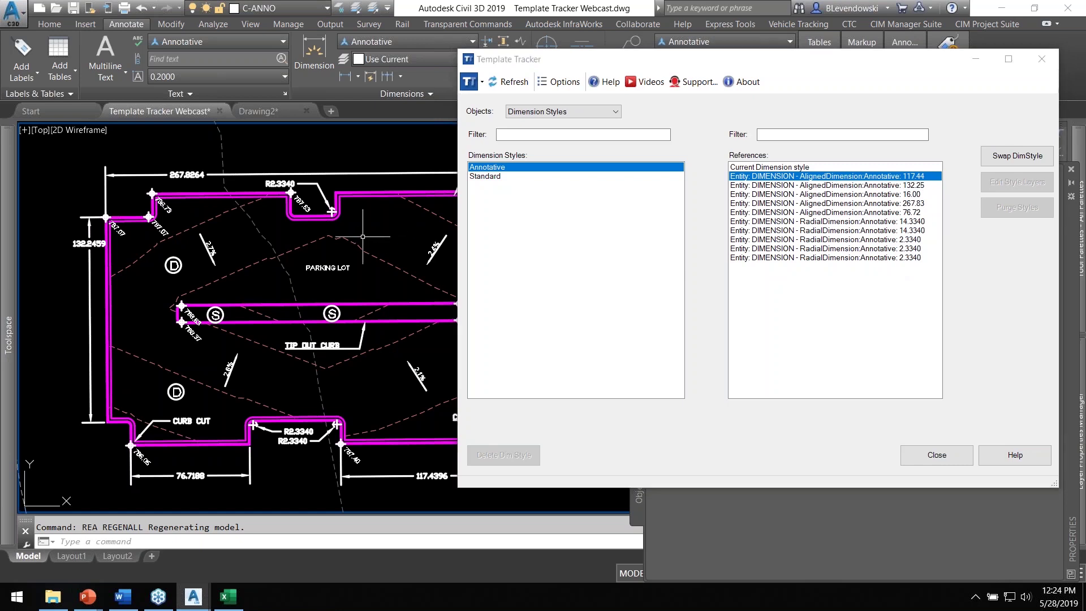
middle_click_drag(373, 240, 346, 286)
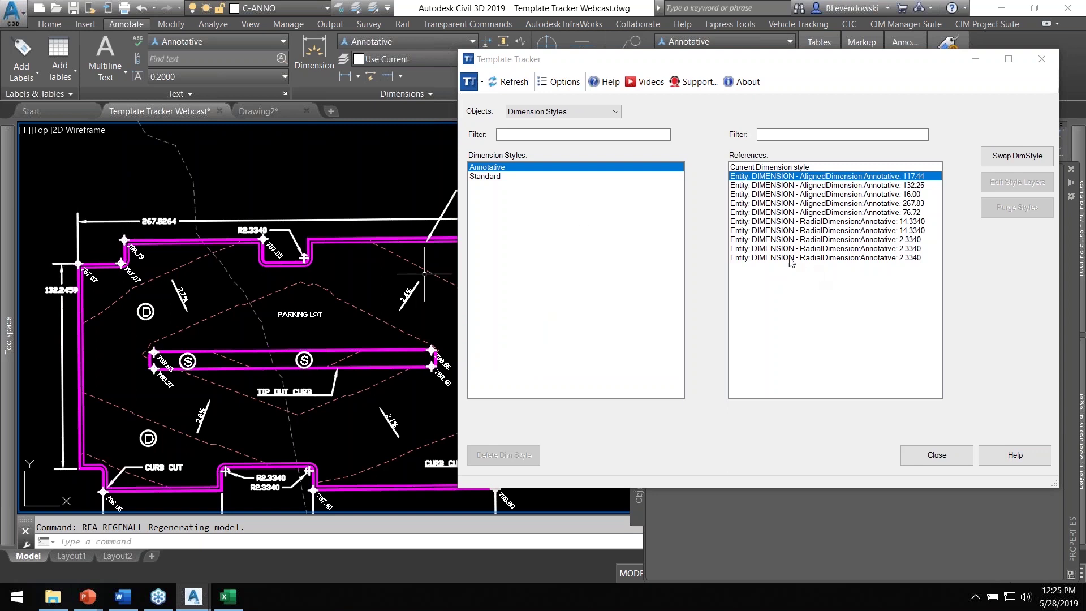
left_click(768, 259, "shift")
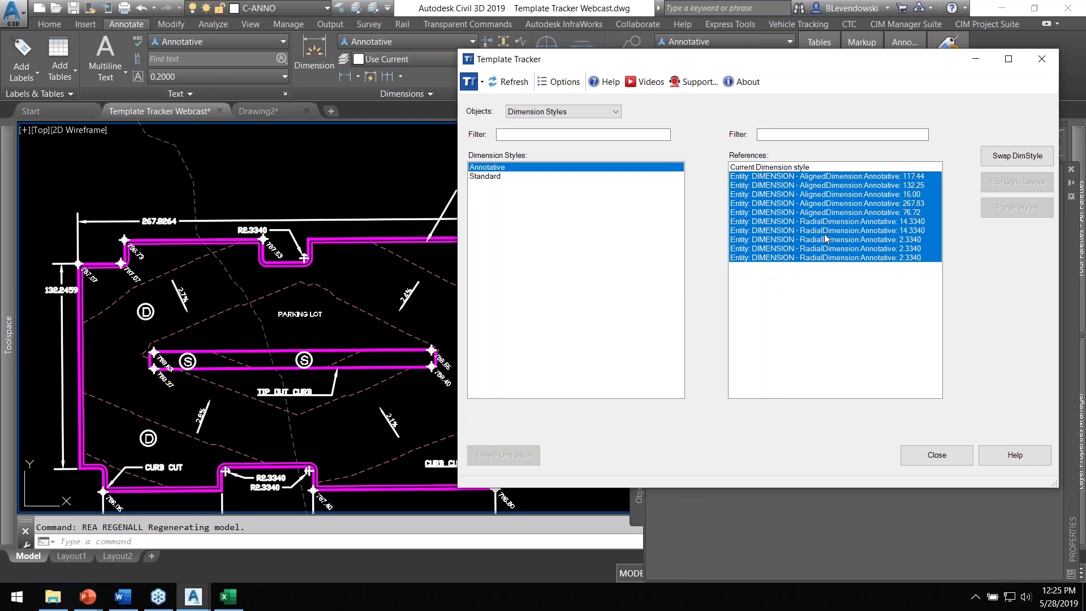
left_click(269, 188)
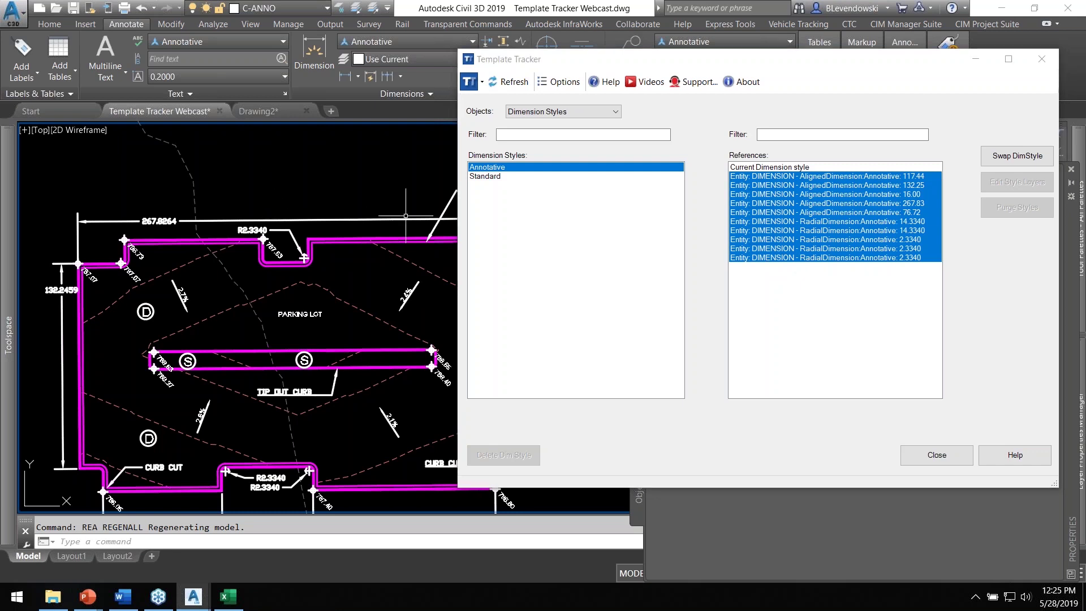
left_click(1012, 158)
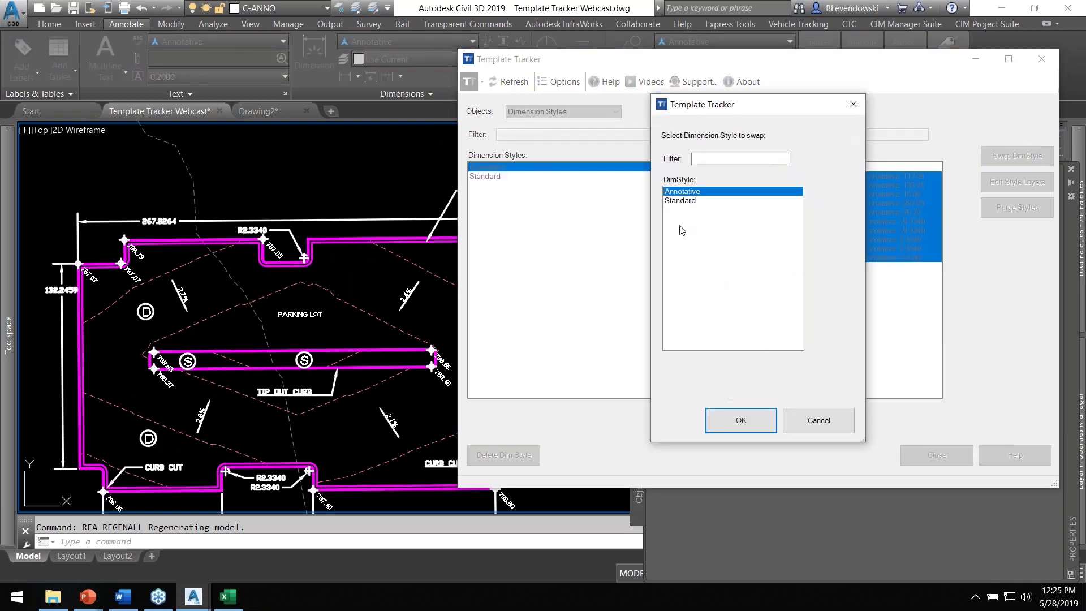
left_click(688, 202)
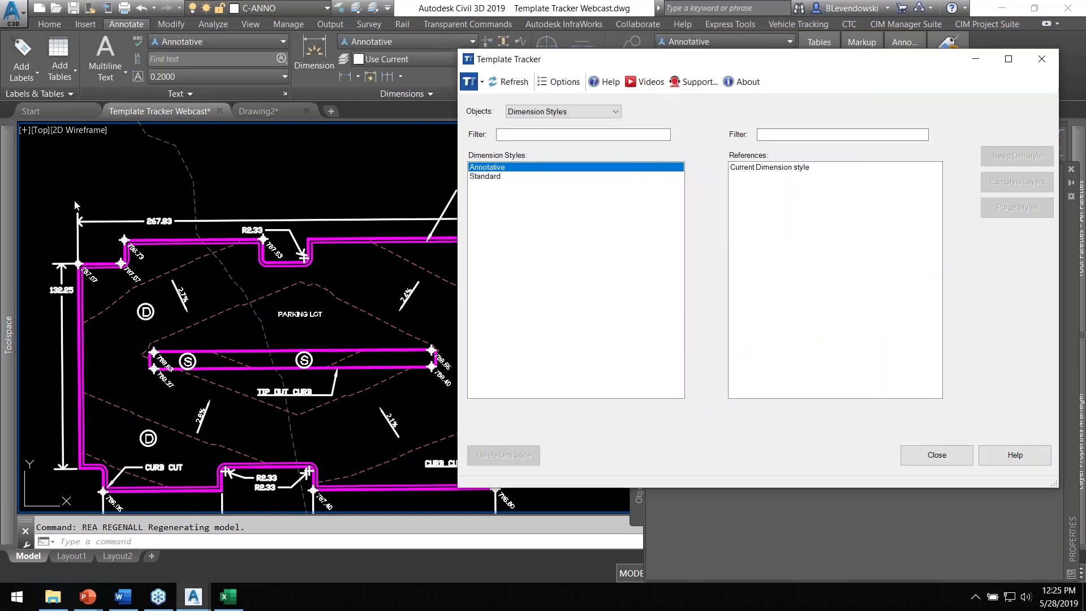
Select every dimension similar to the overall one above the parking lot and check their dimension style in the properties.
scroll(73, 224, "up", 4)
middle_click_drag(100, 261, 201, 247)
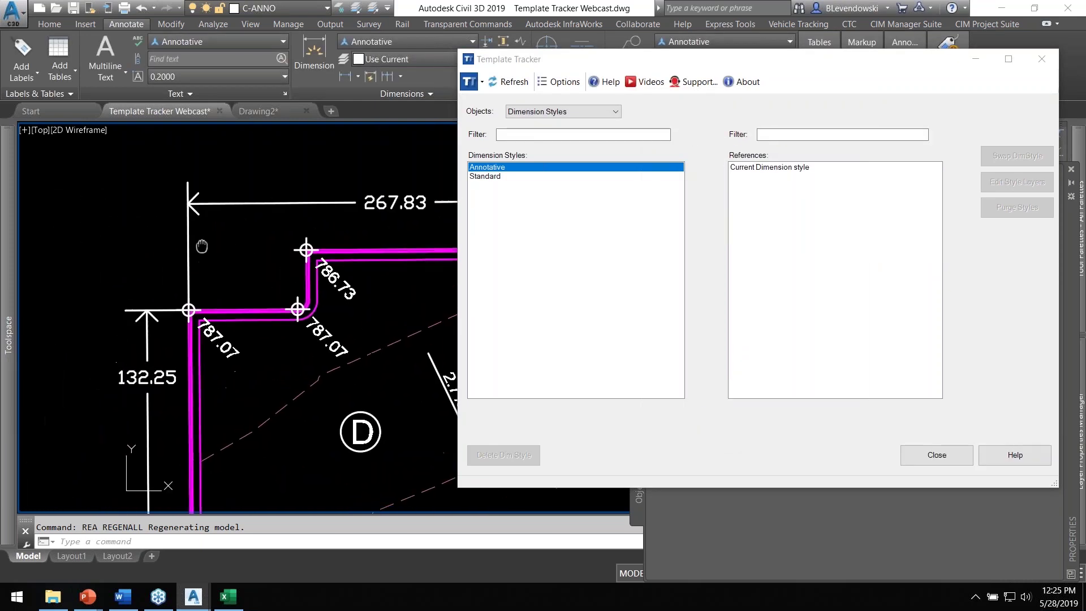
scroll(221, 226, "down", 2)
middle_click_drag(307, 281, 212, 259)
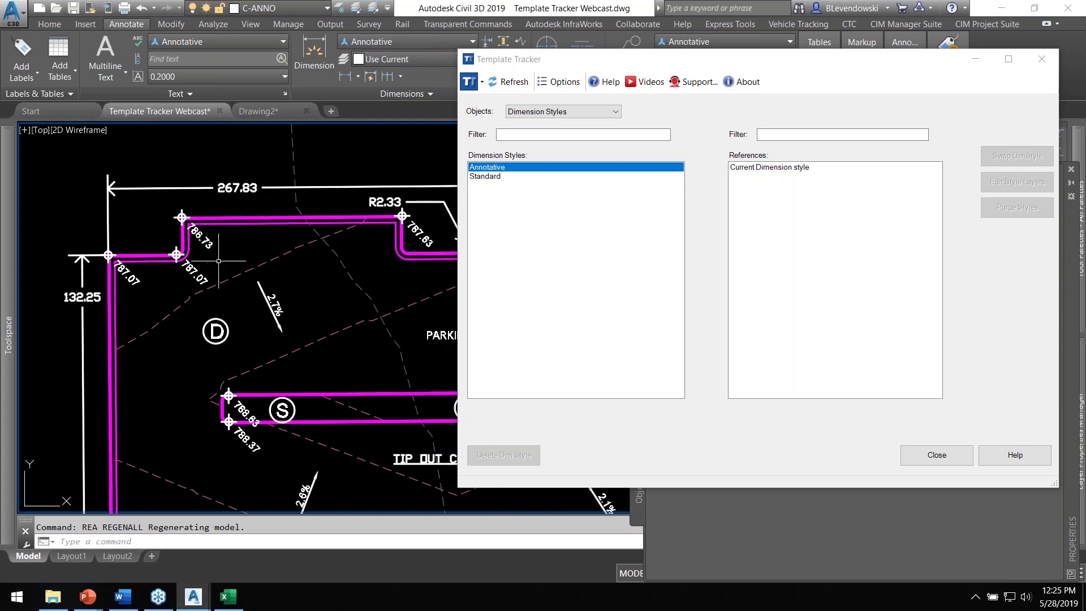
scroll(215, 237, "down", 3)
scroll(207, 216, "up", 1)
left_click(192, 200)
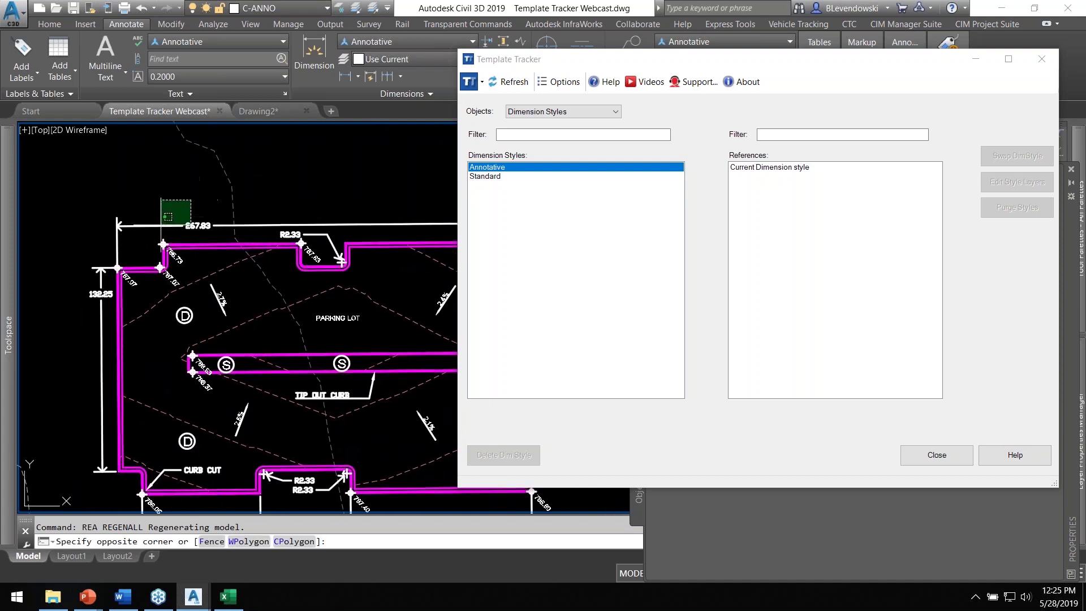
left_click(123, 255)
right_click(181, 179)
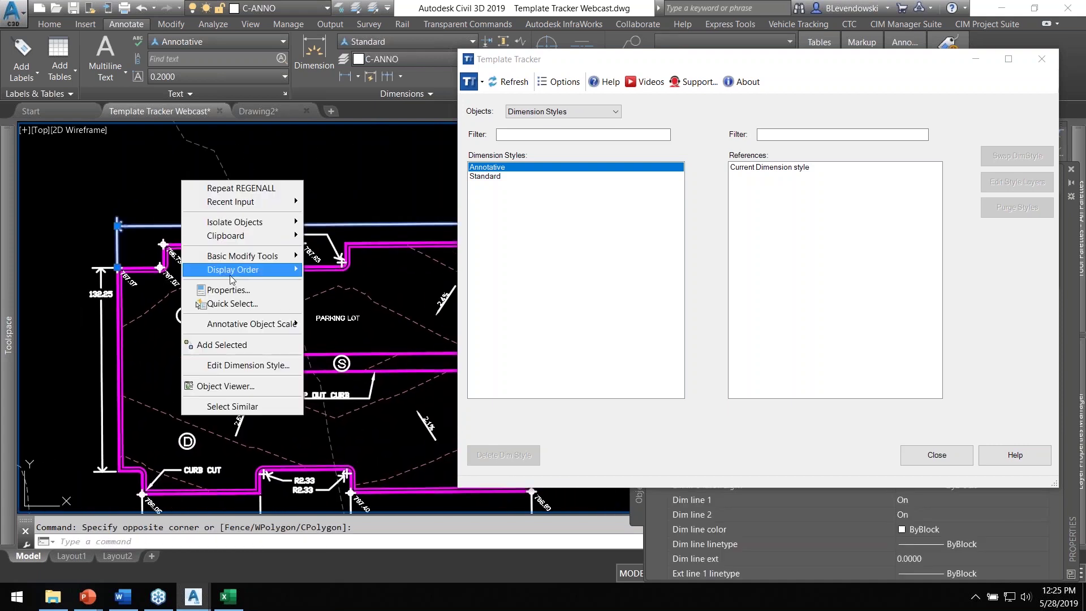
left_click(231, 406)
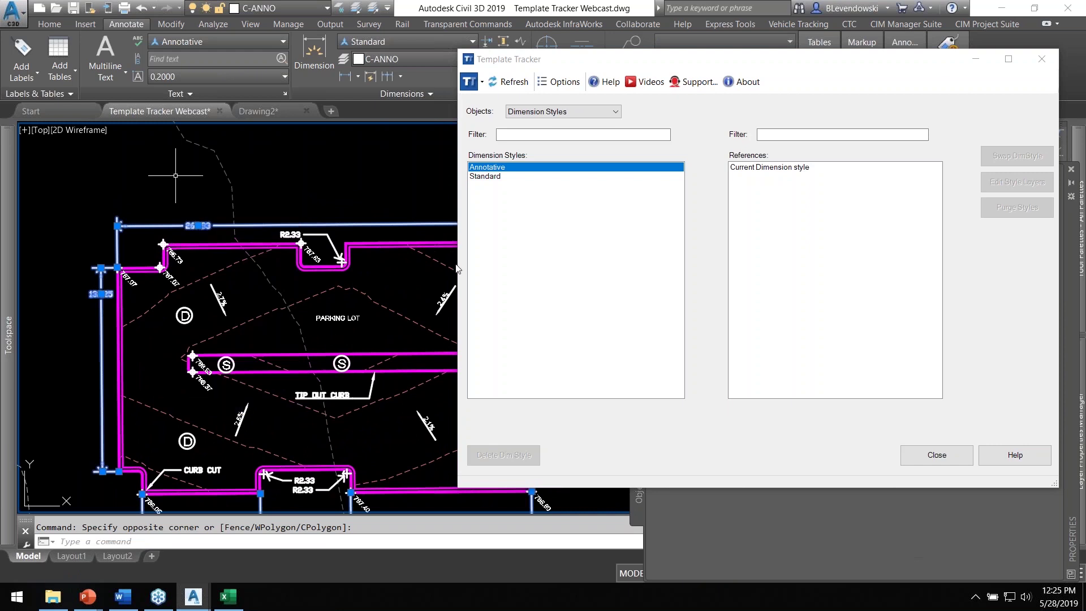
left_click_drag(789, 63, 378, 56)
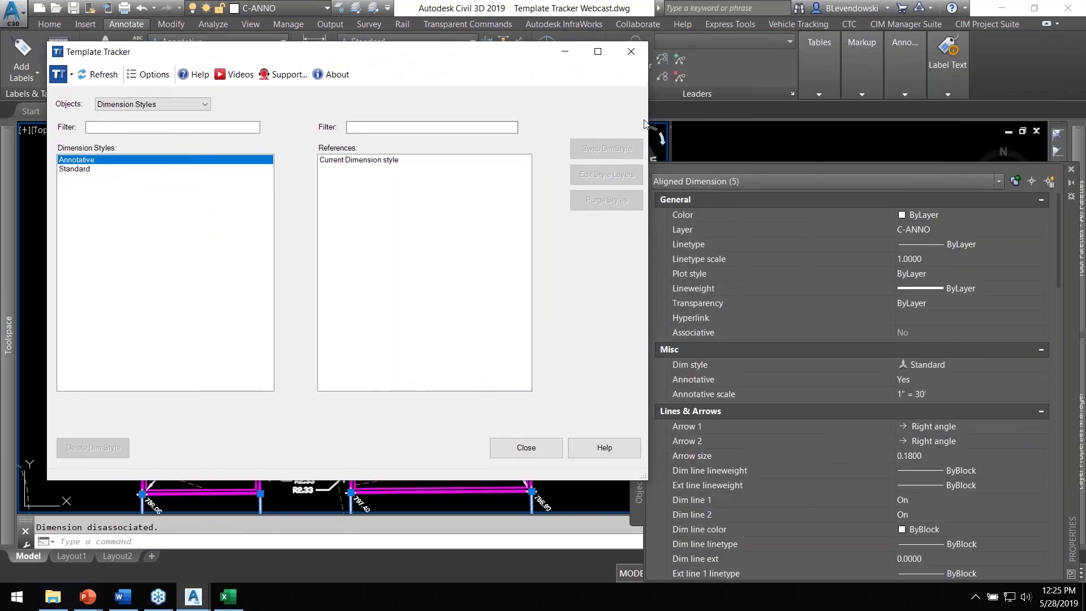
left_click_drag(479, 63, 458, 77)
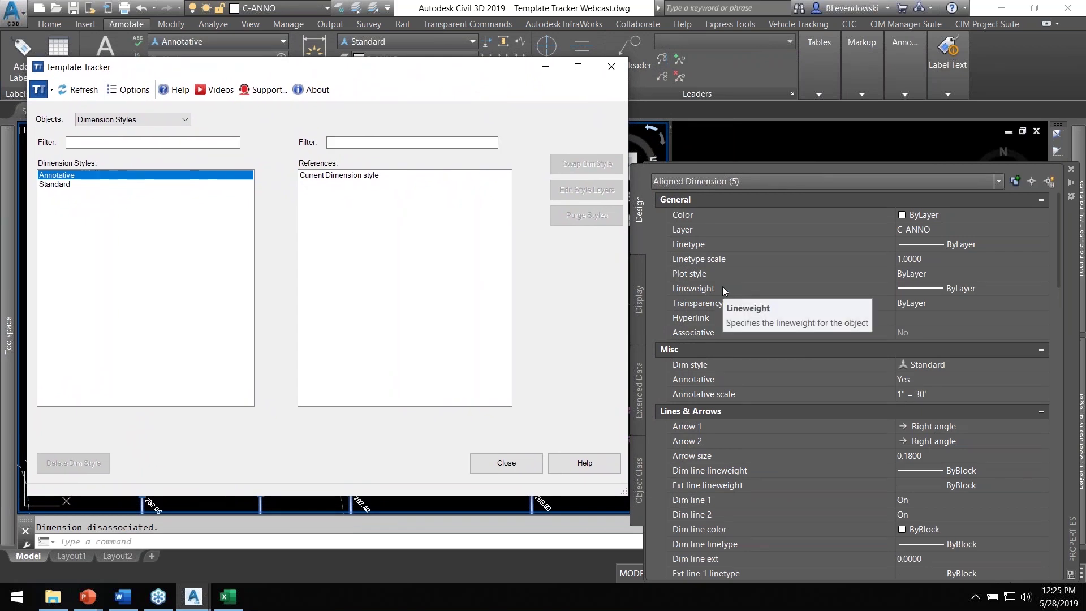
Switch the tracked objects to Multileader Styles and list the references of the Annotative multileader style.
mouse_move(425, 72)
left_mouse_down()
mouse_move(857, 62)
mouse_move(835, 60)
left_mouse_up()
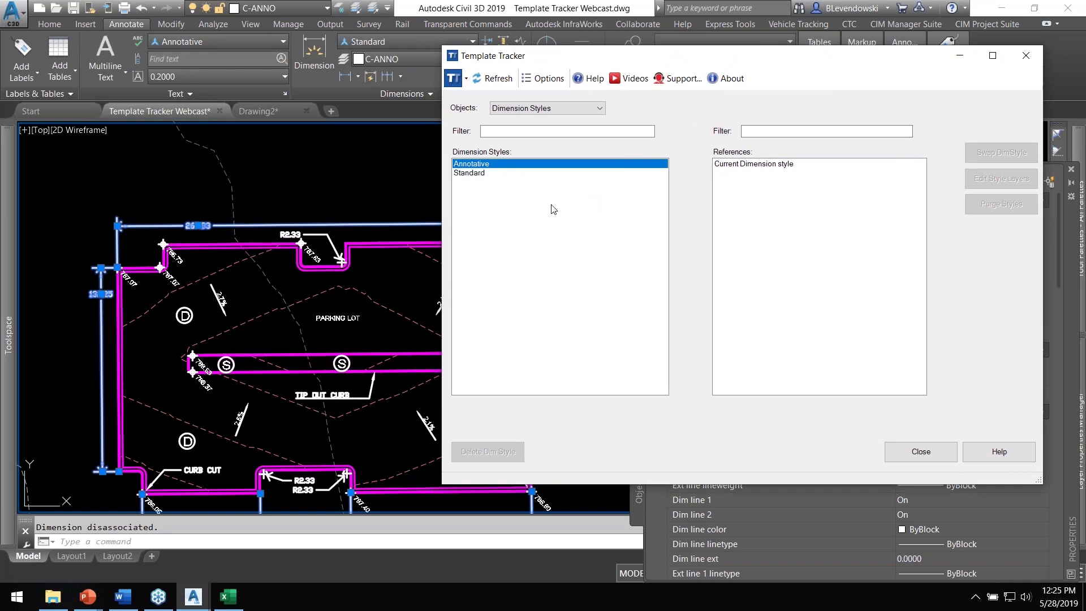
mouse_move(778, 59)
left_mouse_down()
mouse_move(787, 76)
mouse_move(799, 42)
mouse_move(793, 49)
left_mouse_up()
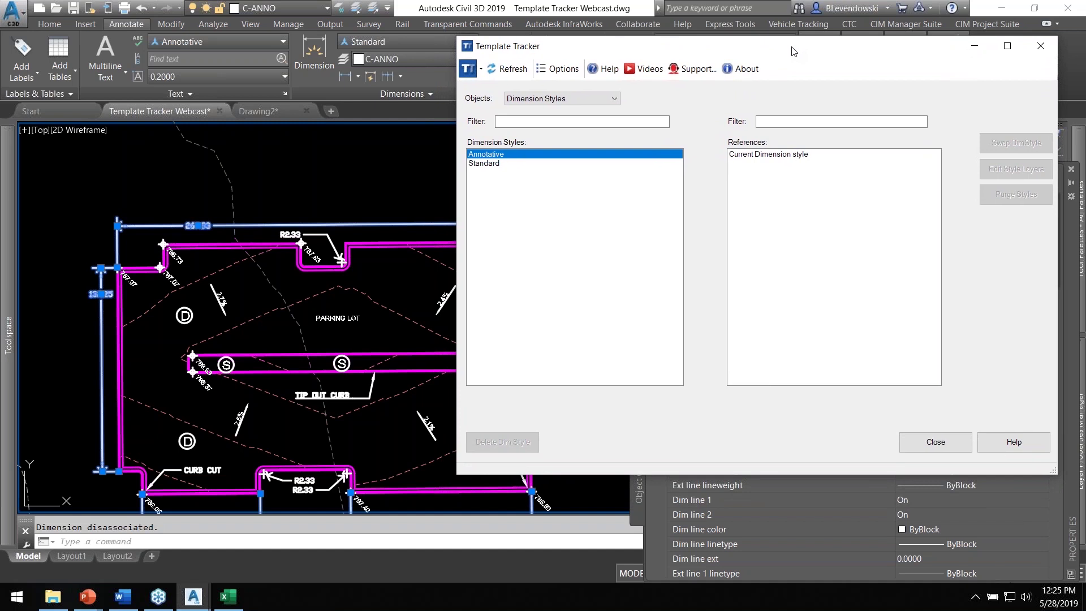
left_click(599, 100)
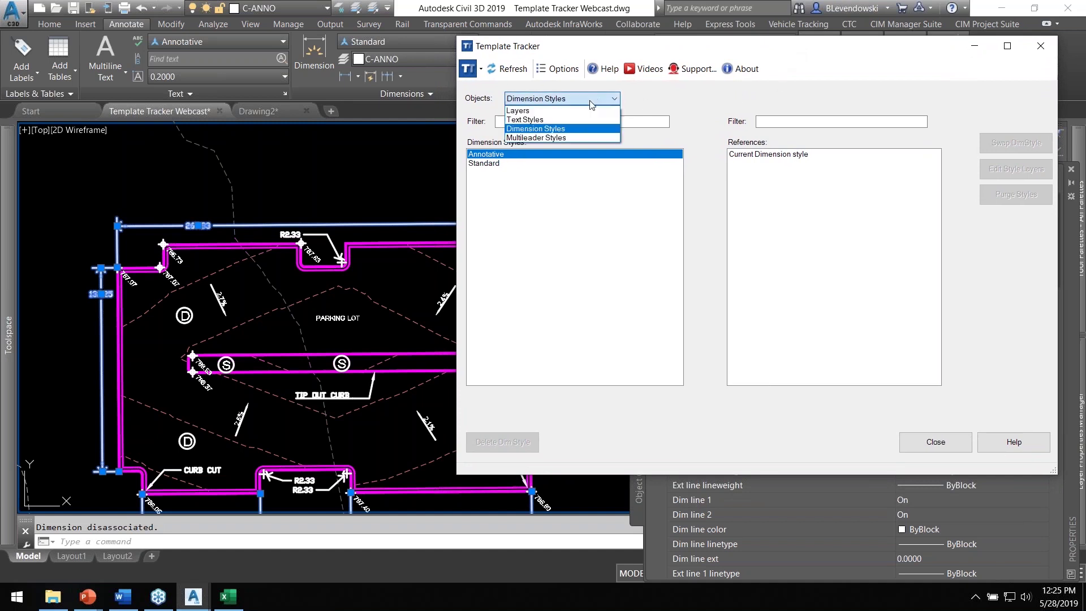
left_click(546, 138)
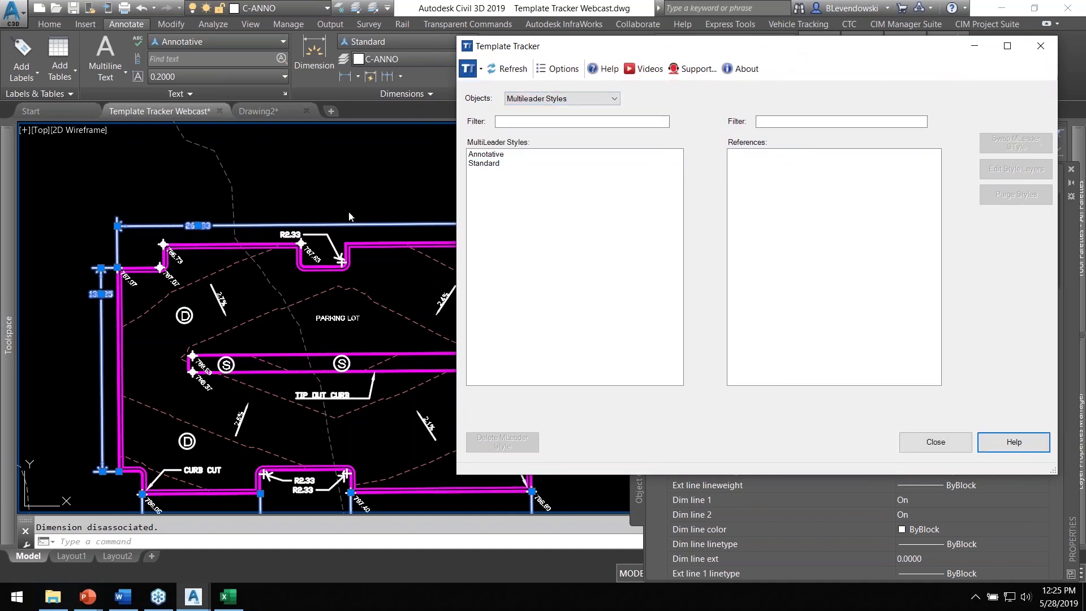
key("Escape")
mouse_move(305, 383)
middle_mouse_down()
mouse_move(248, 316)
mouse_move(226, 317)
middle_mouse_up()
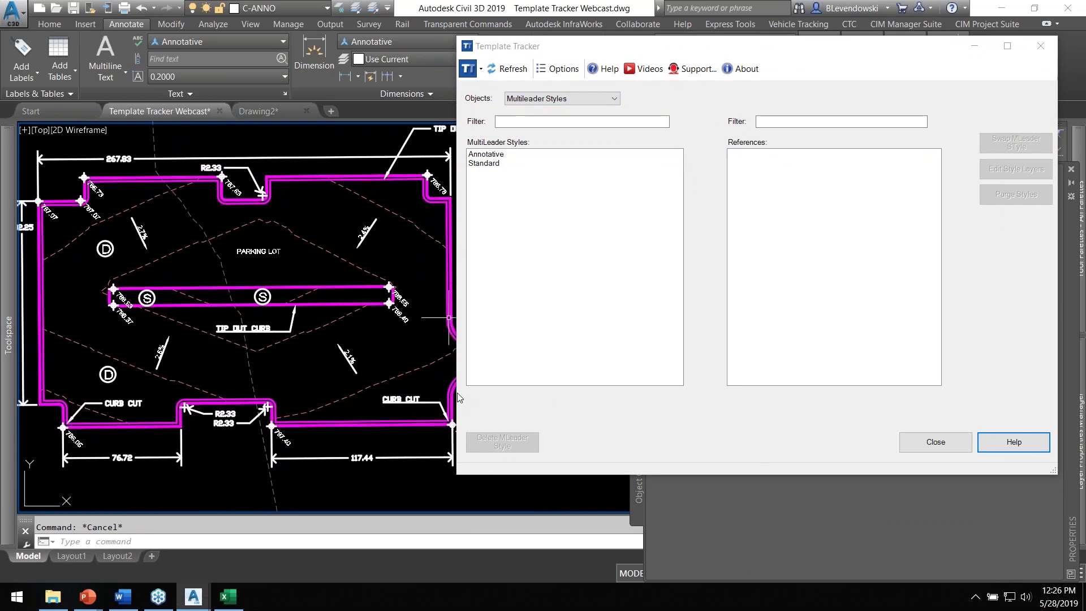
mouse_move(455, 390)
left_mouse_down()
mouse_move(606, 384)
mouse_move(599, 339)
left_mouse_up()
left_click(471, 280)
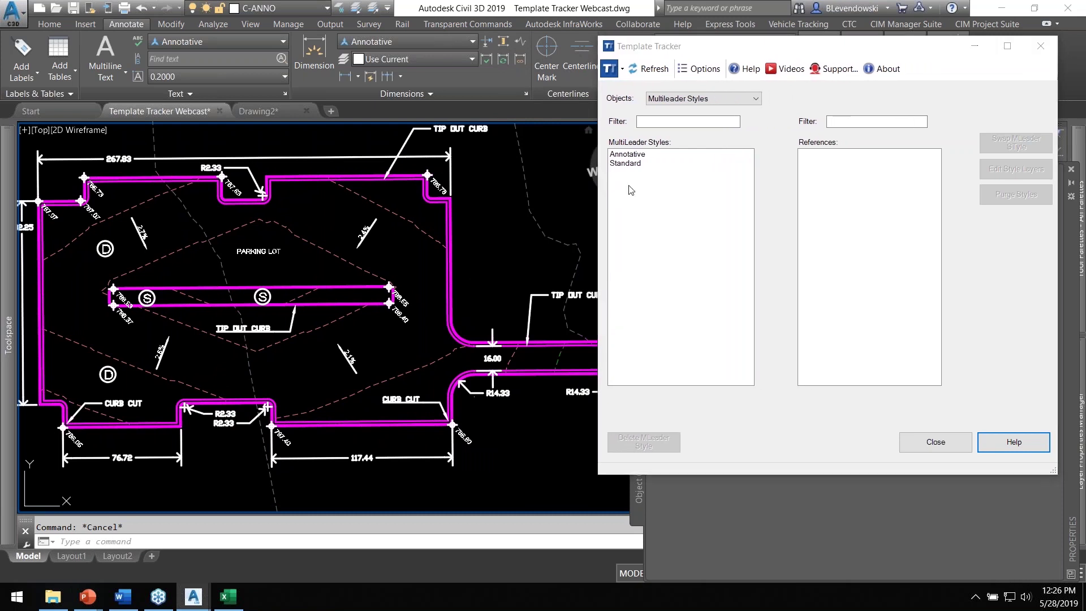
left_click(633, 156)
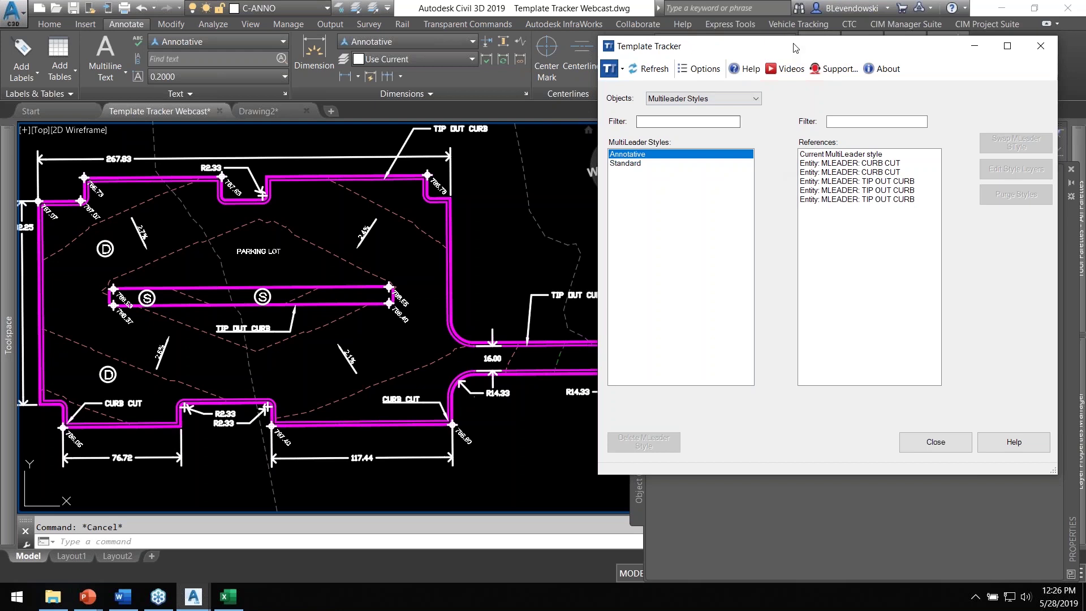
Swap the current multileader style reference from Annotative to Standard.
left_click_drag(795, 49, 737, 102)
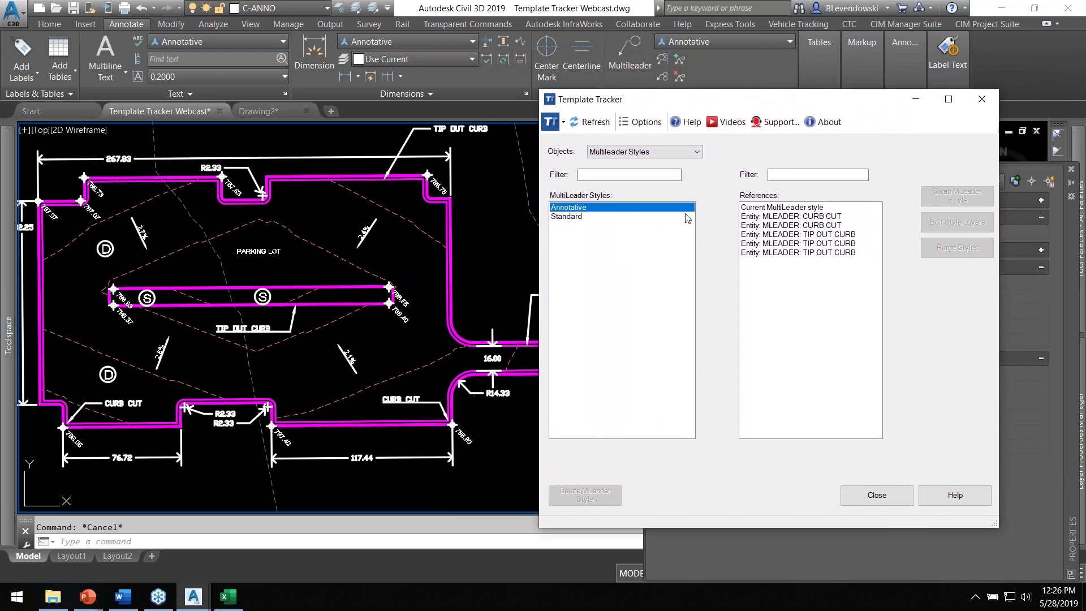
left_click_drag(729, 100, 713, 119)
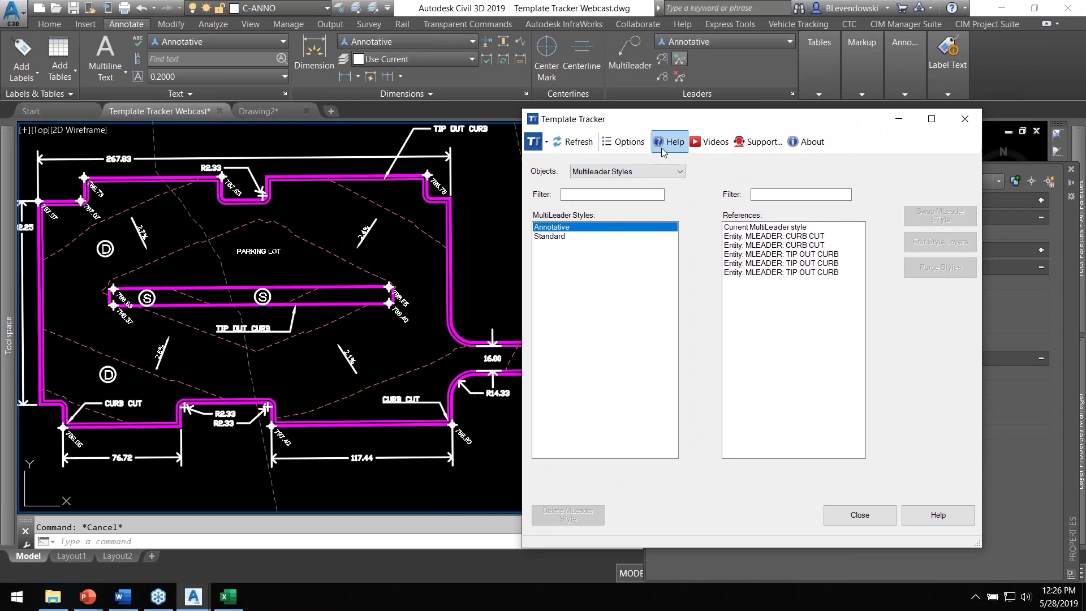
left_click(782, 228)
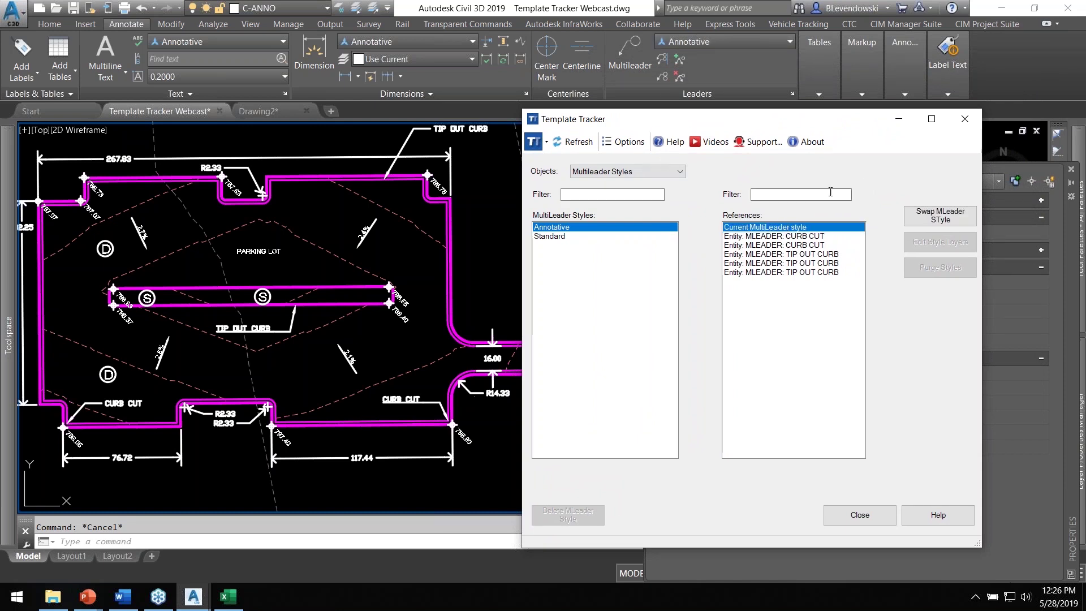
left_click(932, 217)
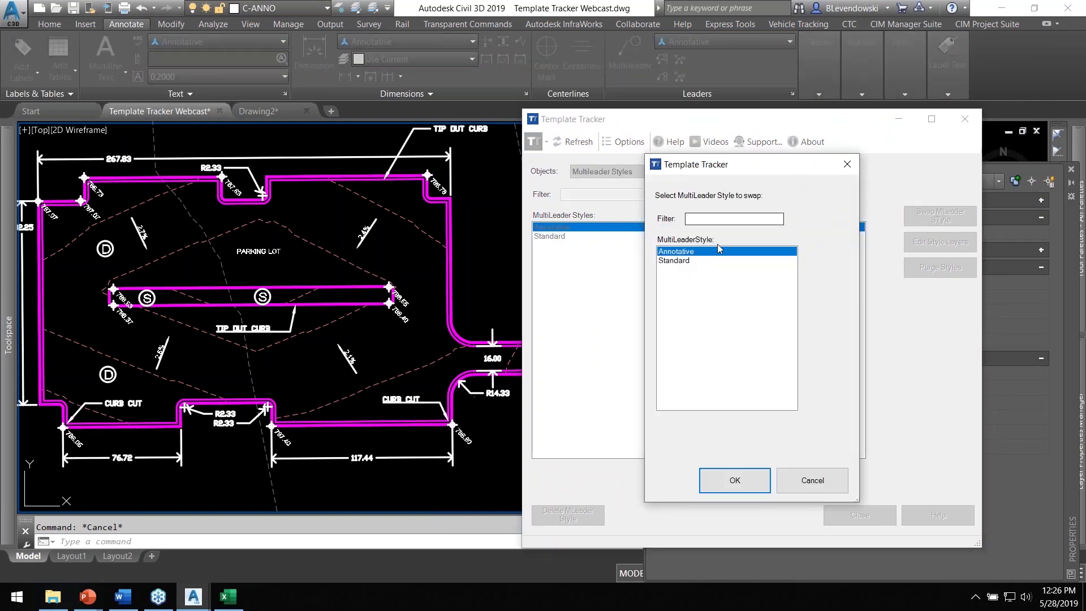
left_click(685, 261)
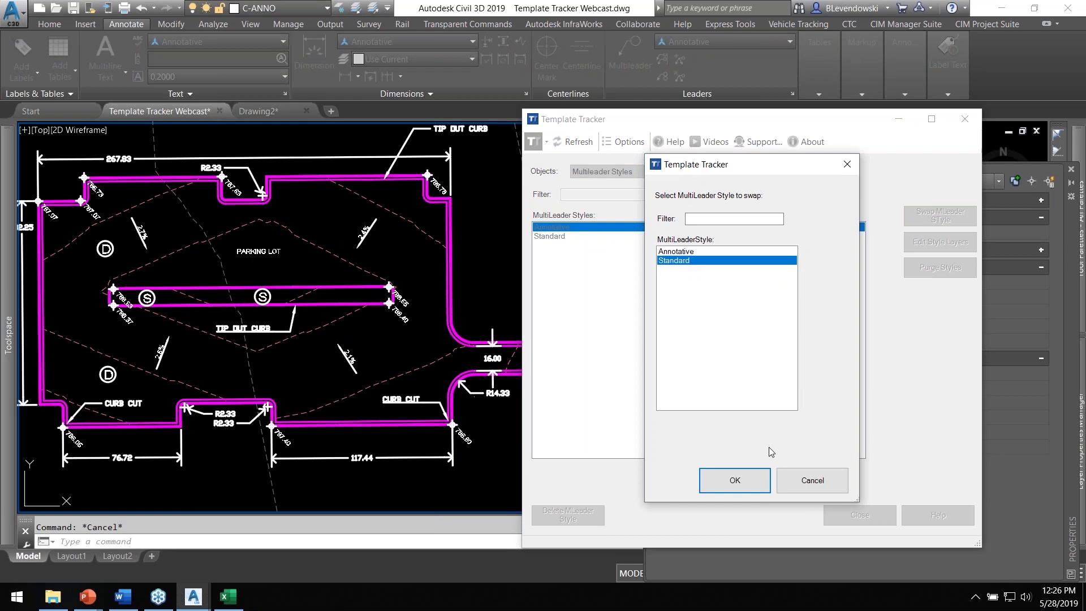
left_click(750, 485)
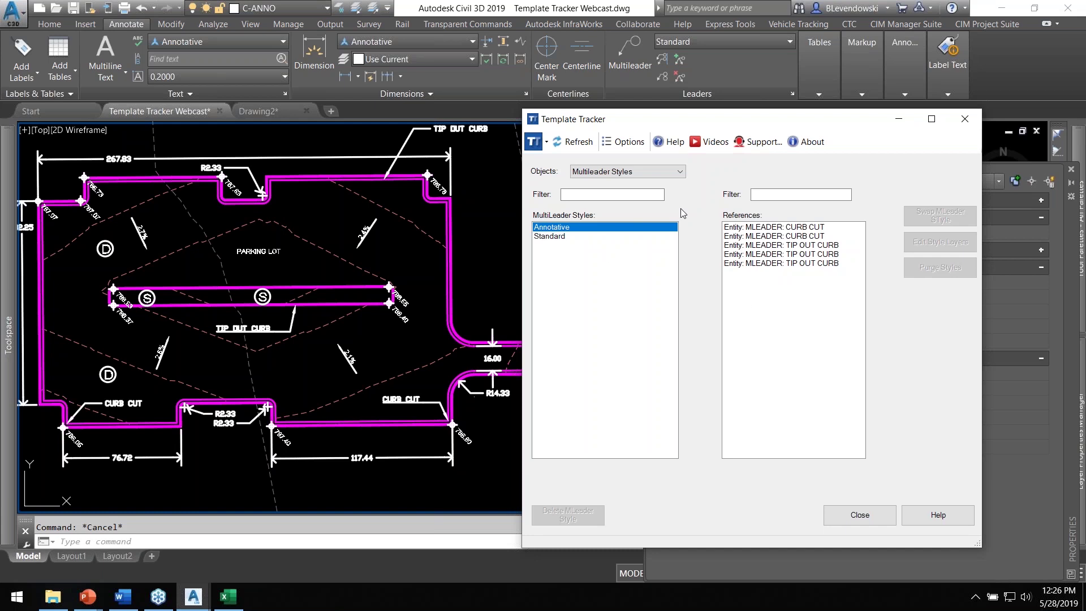
Swap all CURB CUT and TIP OUT CURB multileader entities from the Annotative multileader style to Standard.
mouse_move(834, 124)
left_mouse_down()
mouse_move(814, 131)
mouse_move(824, 125)
left_mouse_up()
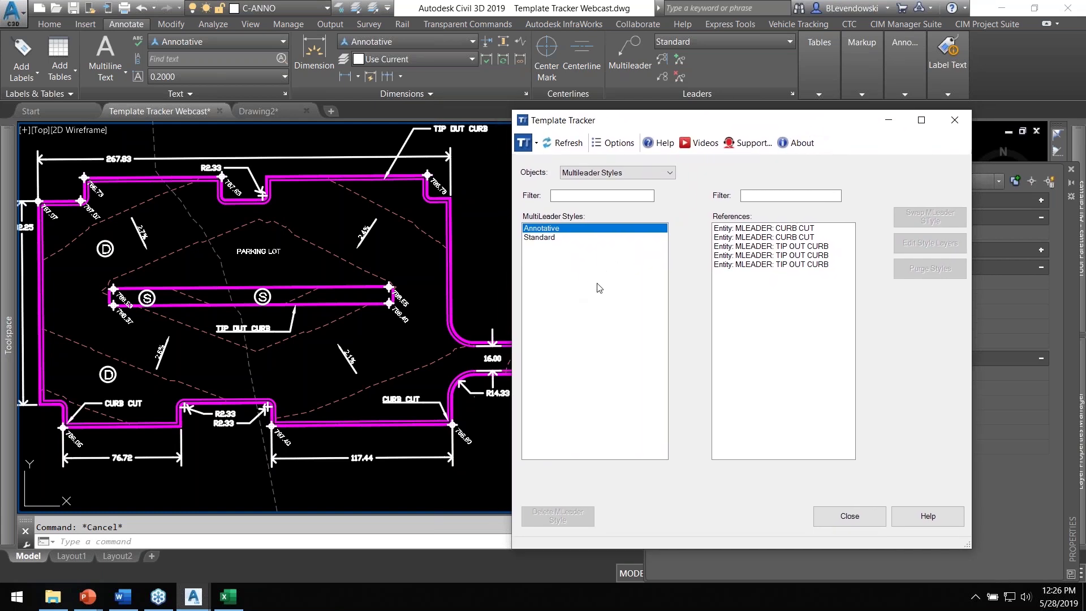
left_click(780, 231)
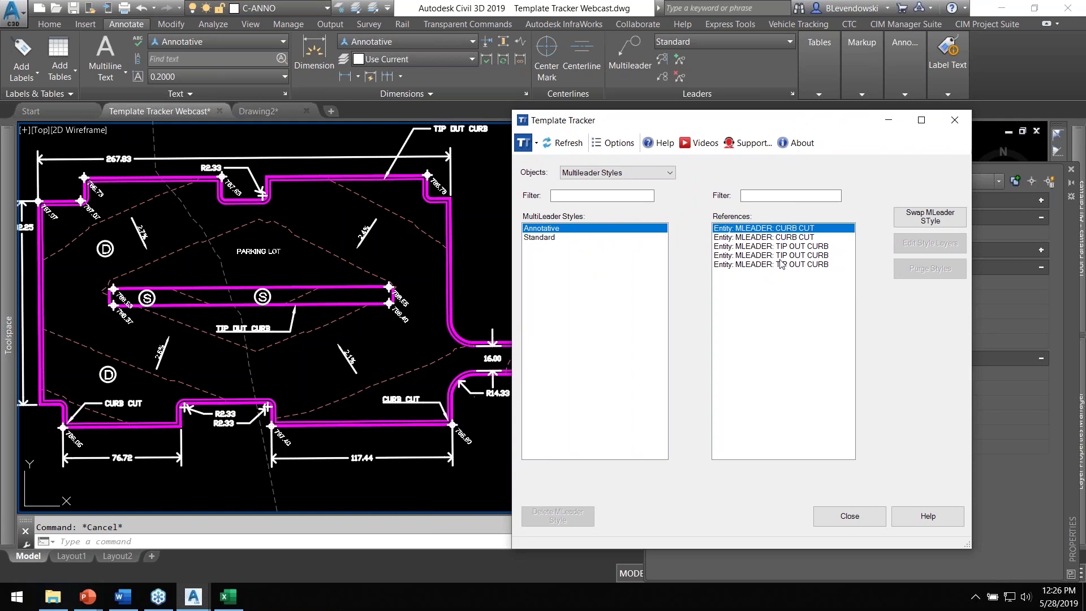
left_click(745, 265, "shift")
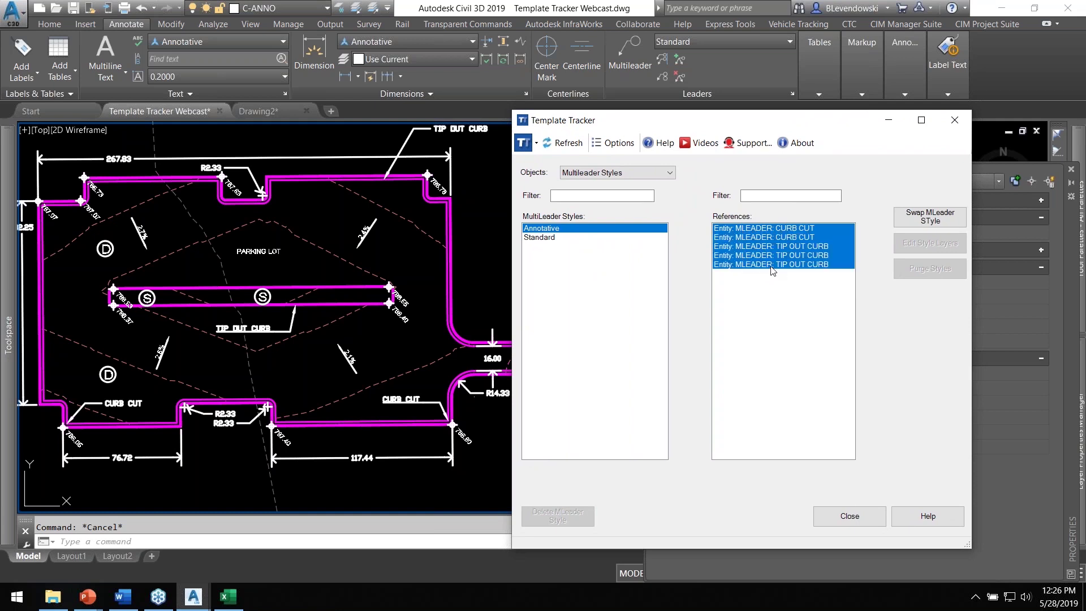
left_click(930, 221)
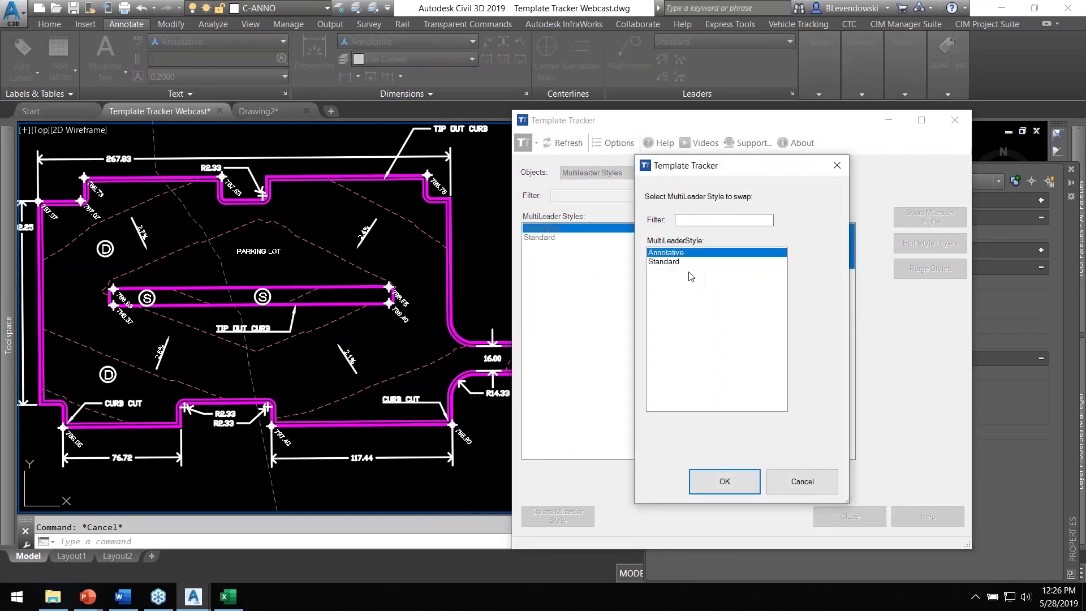
left_click(668, 263)
left_click(718, 487)
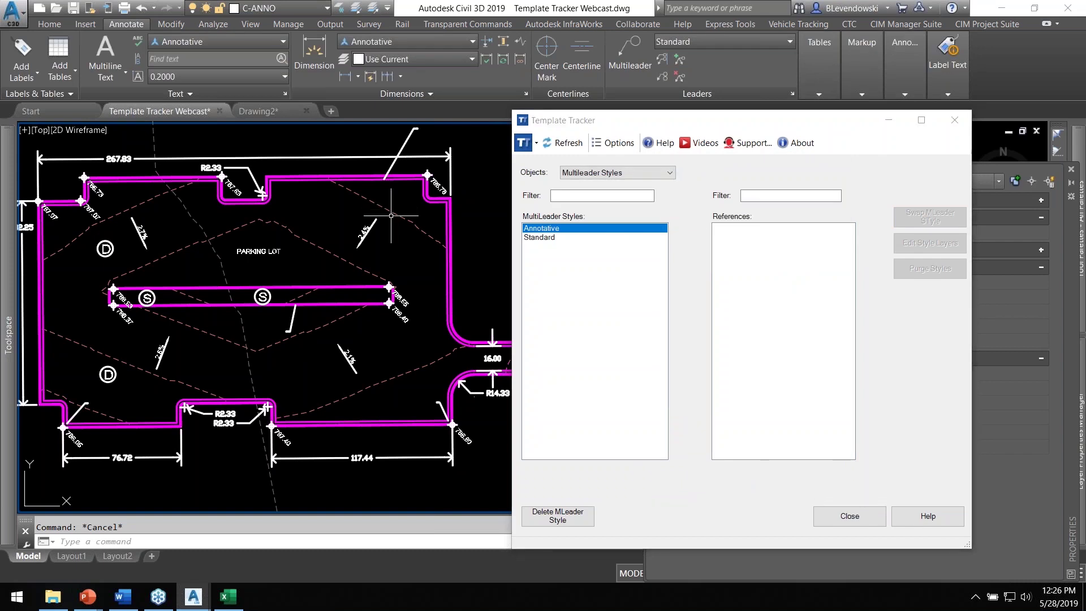
Inspect the text of the swapped CURB CUT multileader near the parking lot's lower corner by the driveway.
scroll(427, 406, "up", 3)
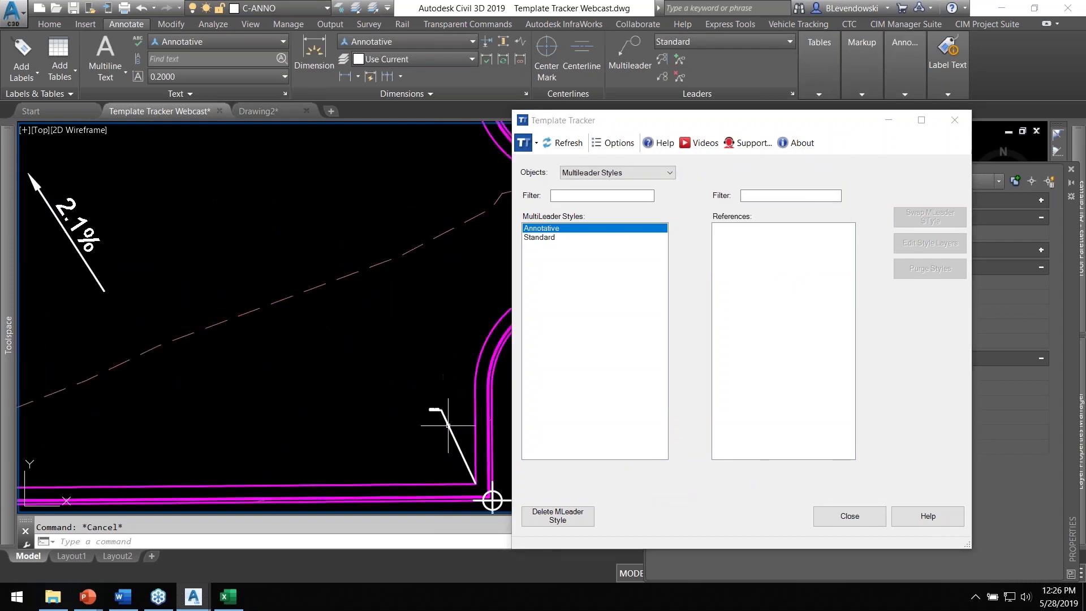
scroll(395, 477, "up", 2)
scroll(337, 393, "up", 2)
scroll(337, 393, "up", 4)
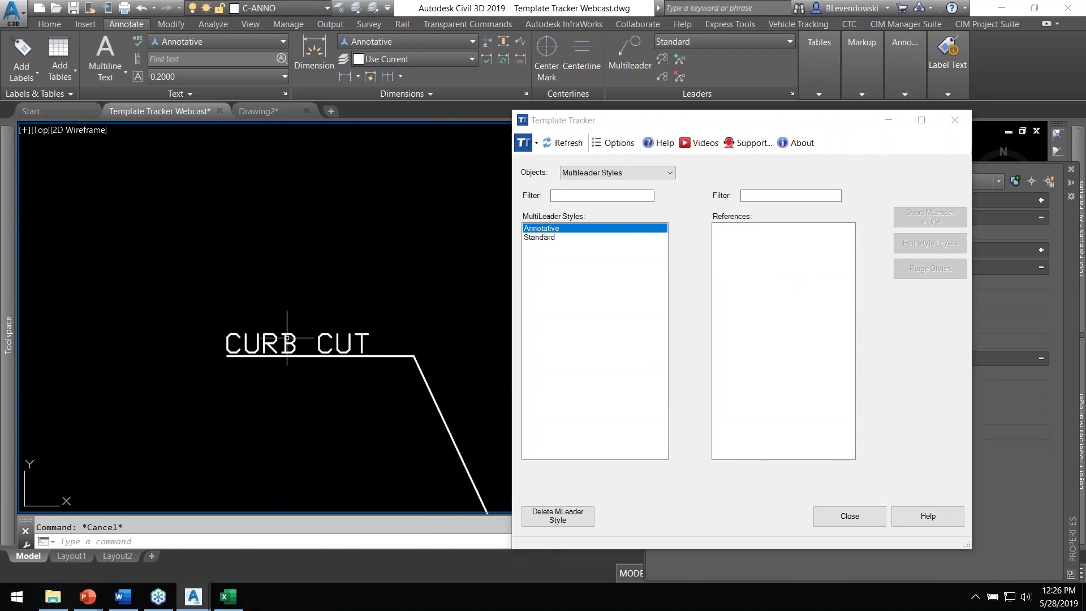
scroll(319, 279, "down", 6)
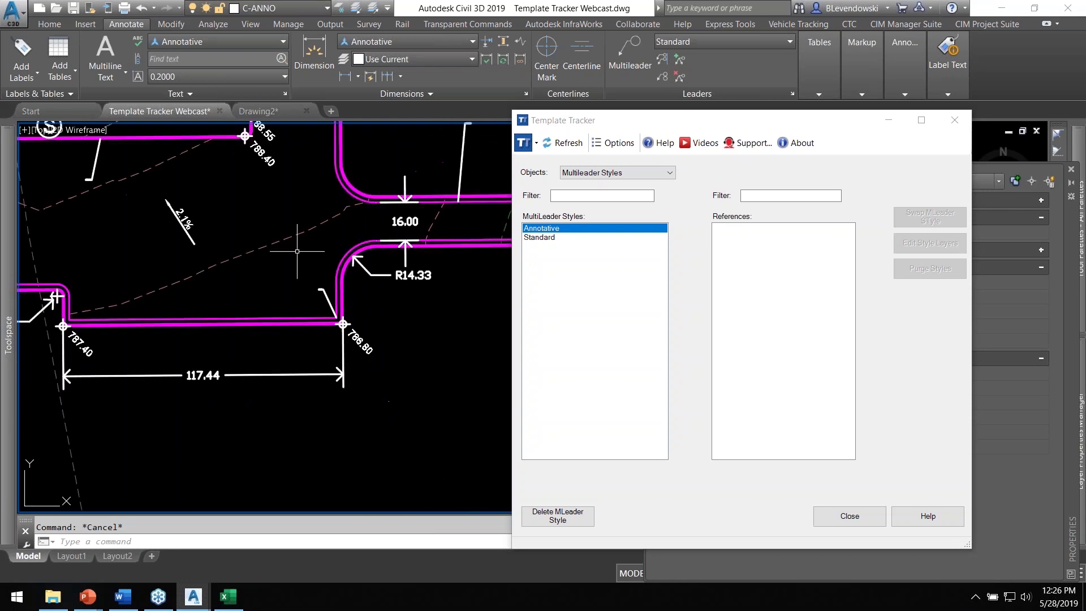
scroll(295, 301, "down", 4)
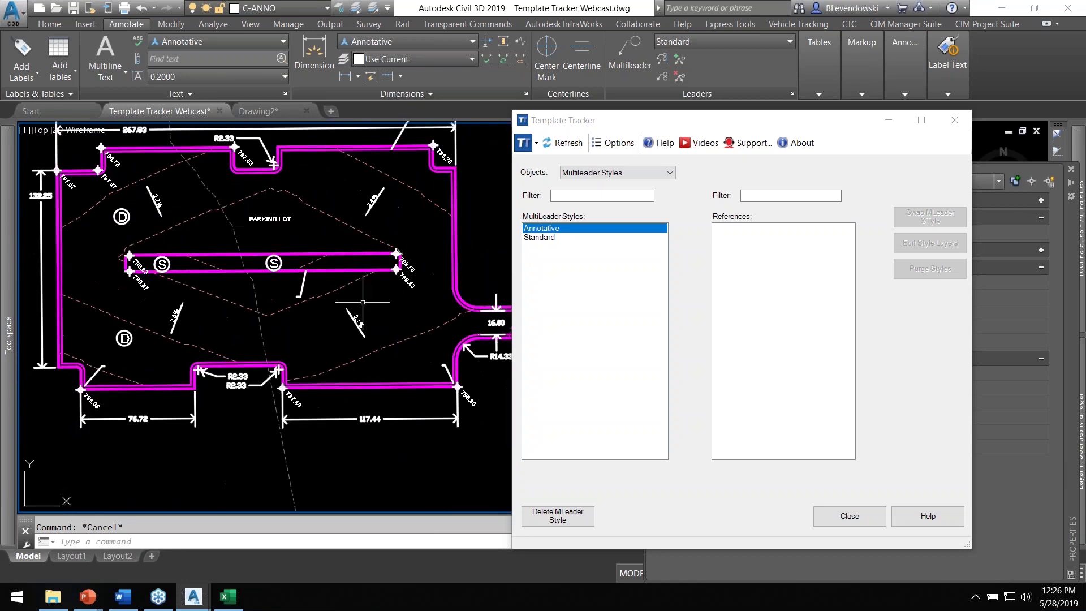
middle_click_drag(300, 235, 330, 254)
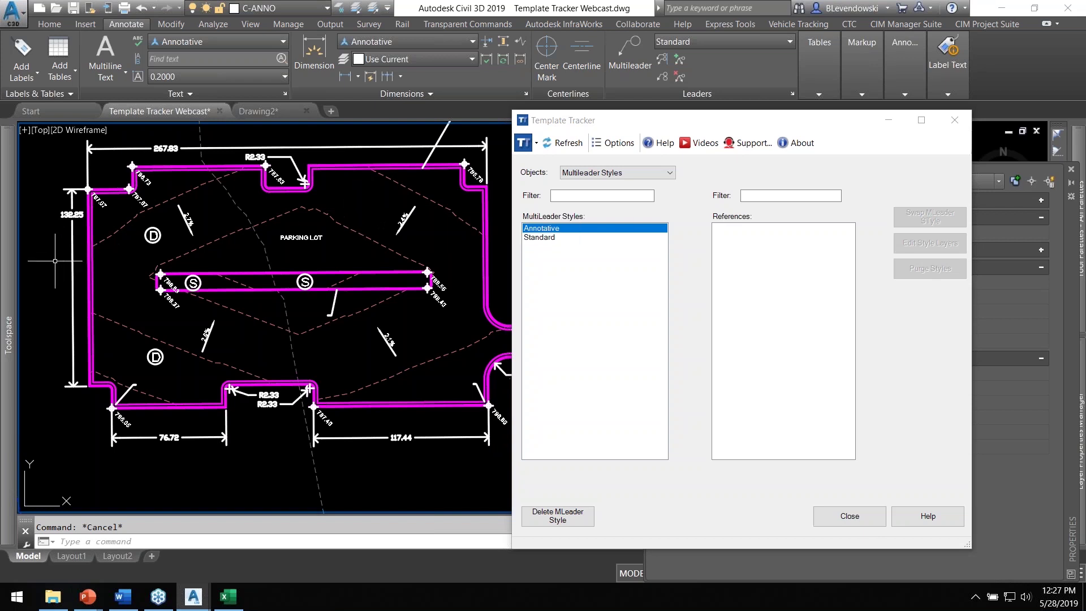
mouse_move(9, 277)
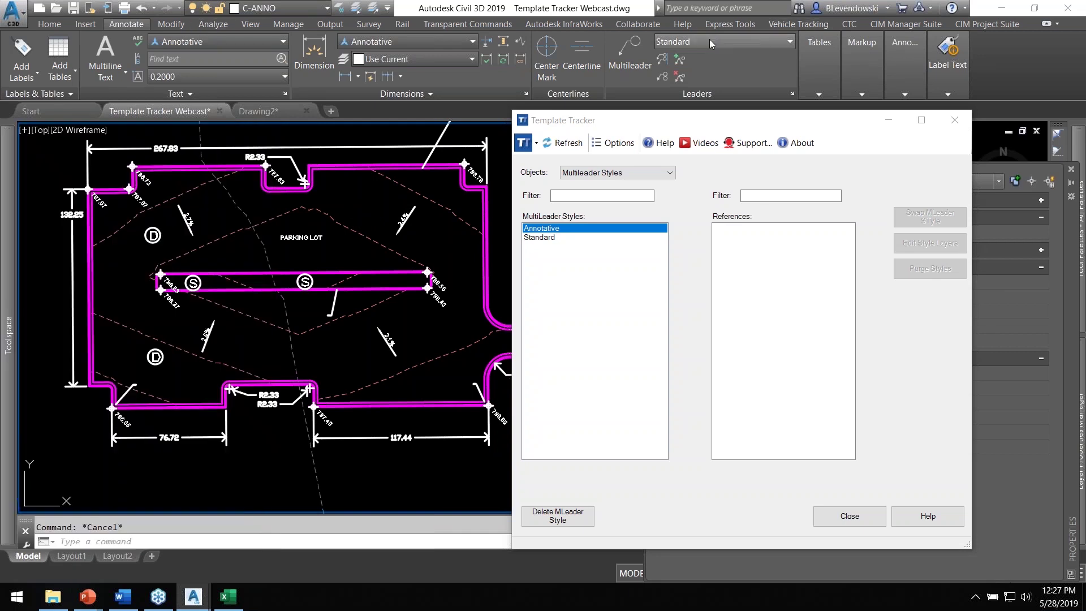
left_click(904, 24)
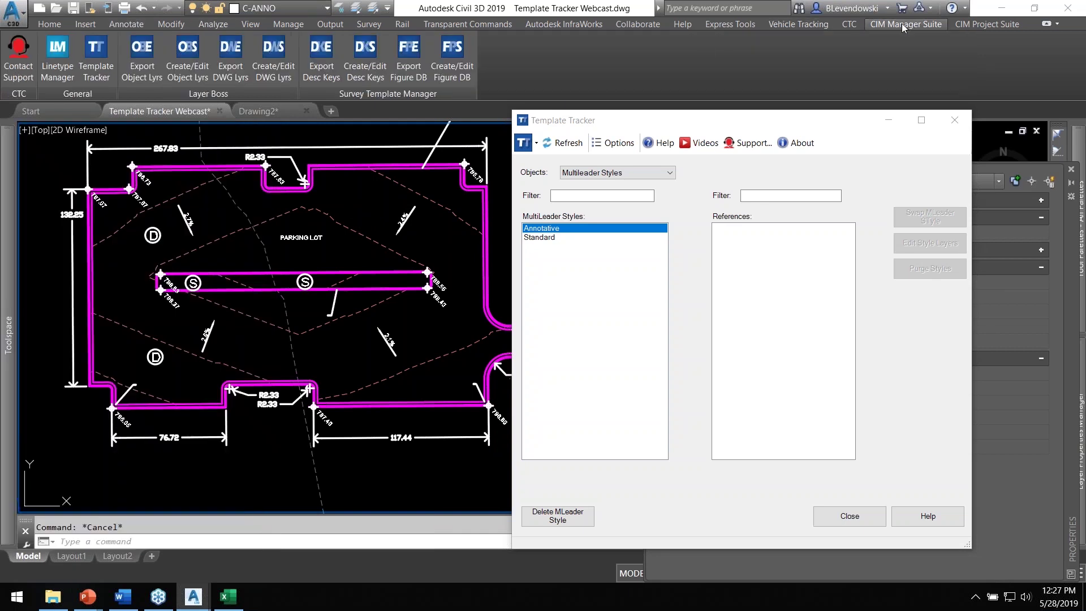
left_click(288, 25)
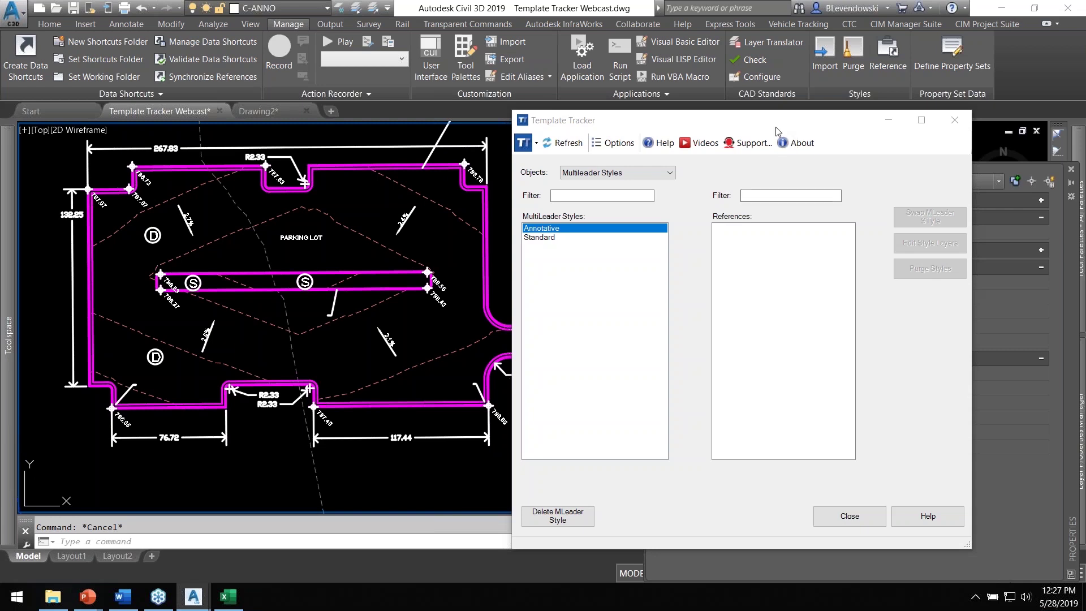
left_click_drag(775, 130, 719, 95)
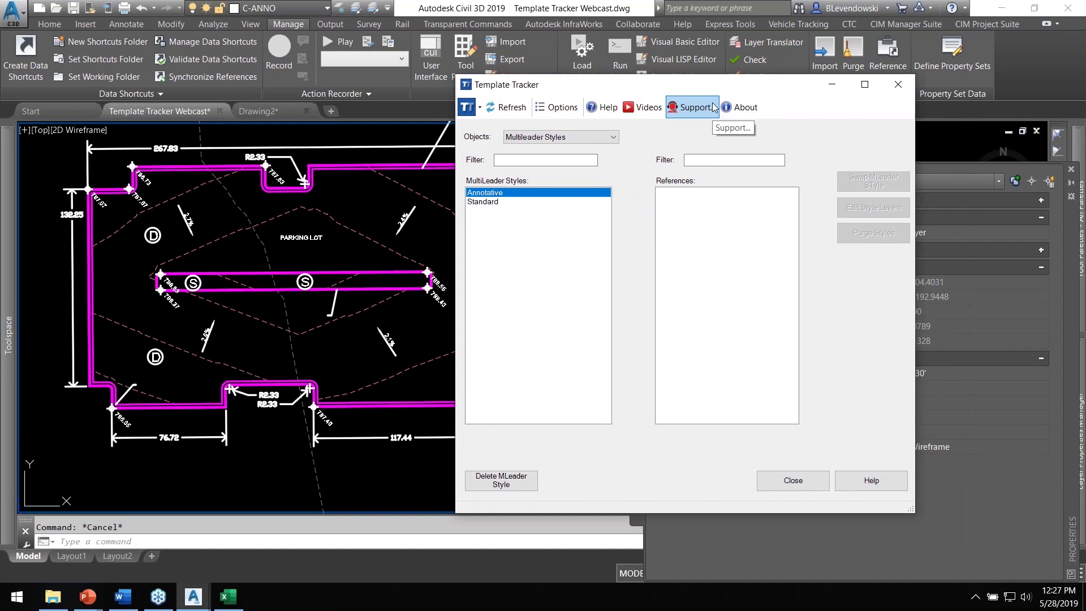
left_click_drag(785, 86, 751, 92)
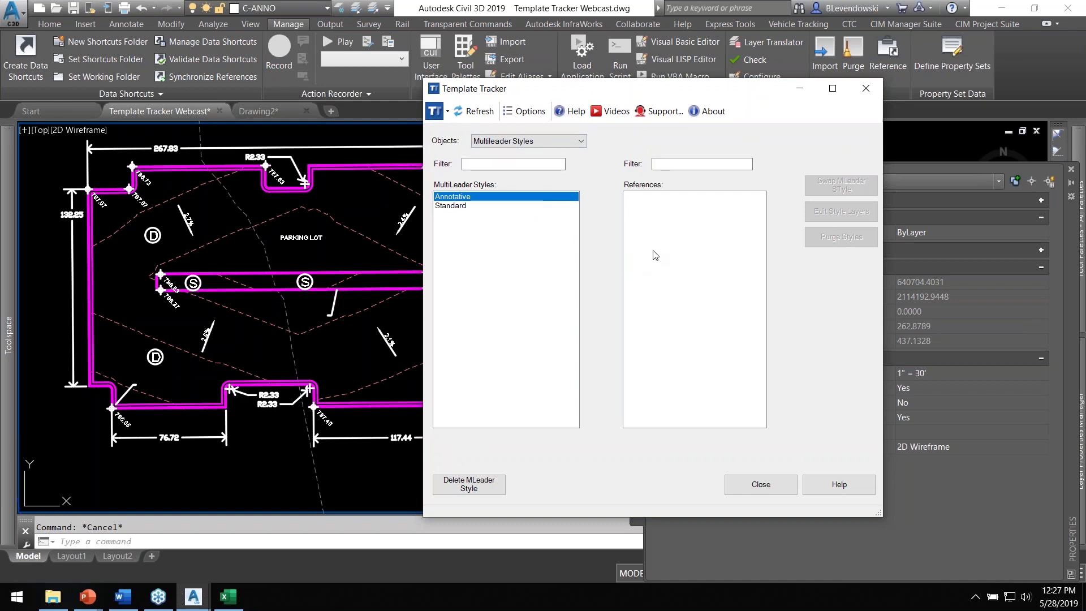
Switch to the running Template Tracker slide show in PowerPoint and advance to the first bullet of the Summary slide.
key("alt+Tab")
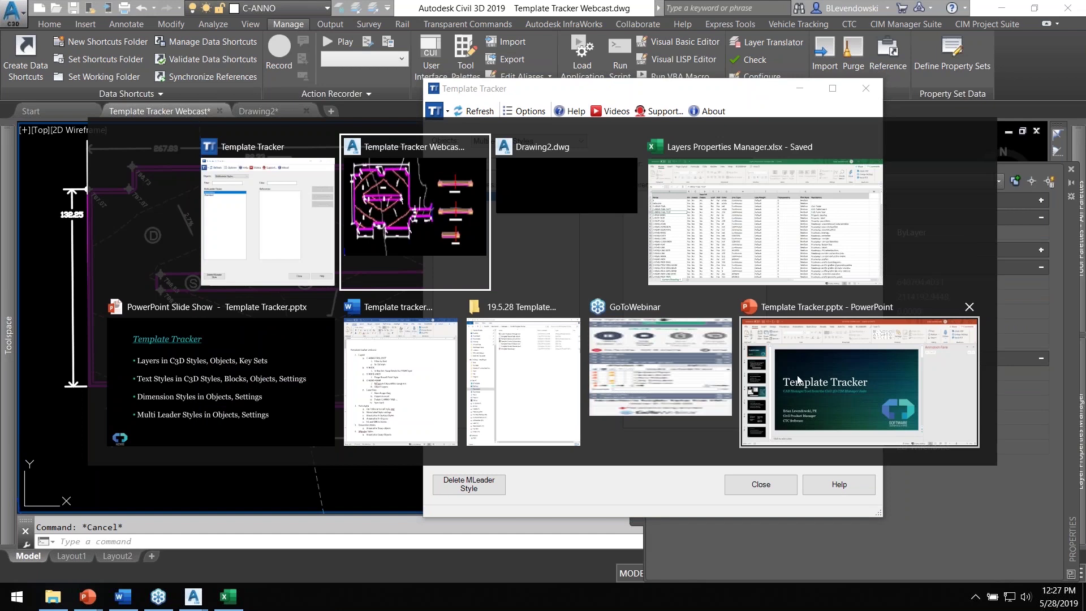
left_click(221, 385)
key("Right")
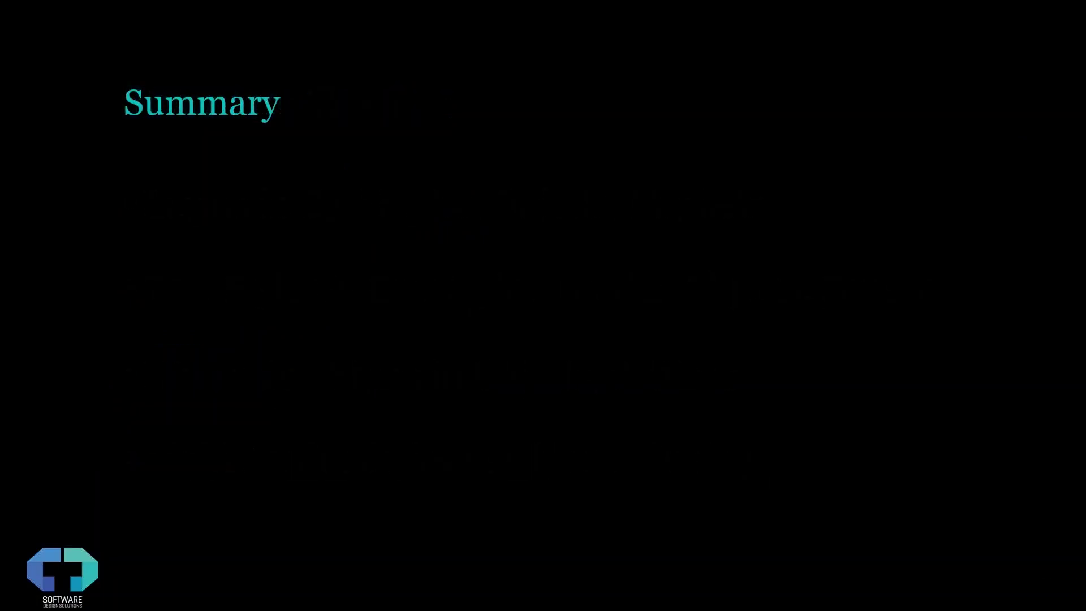
key("Right")
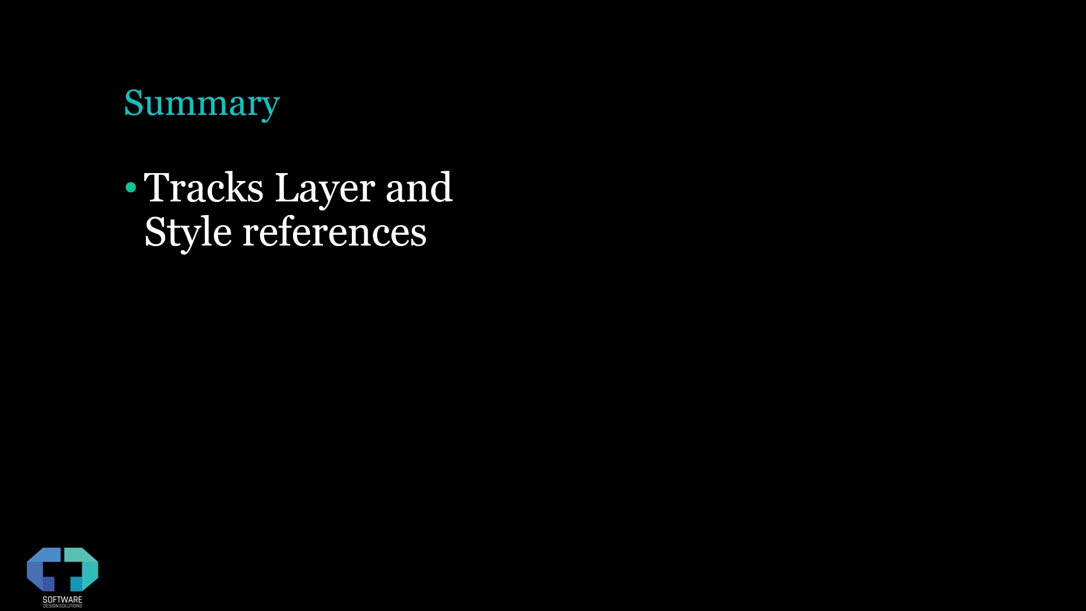